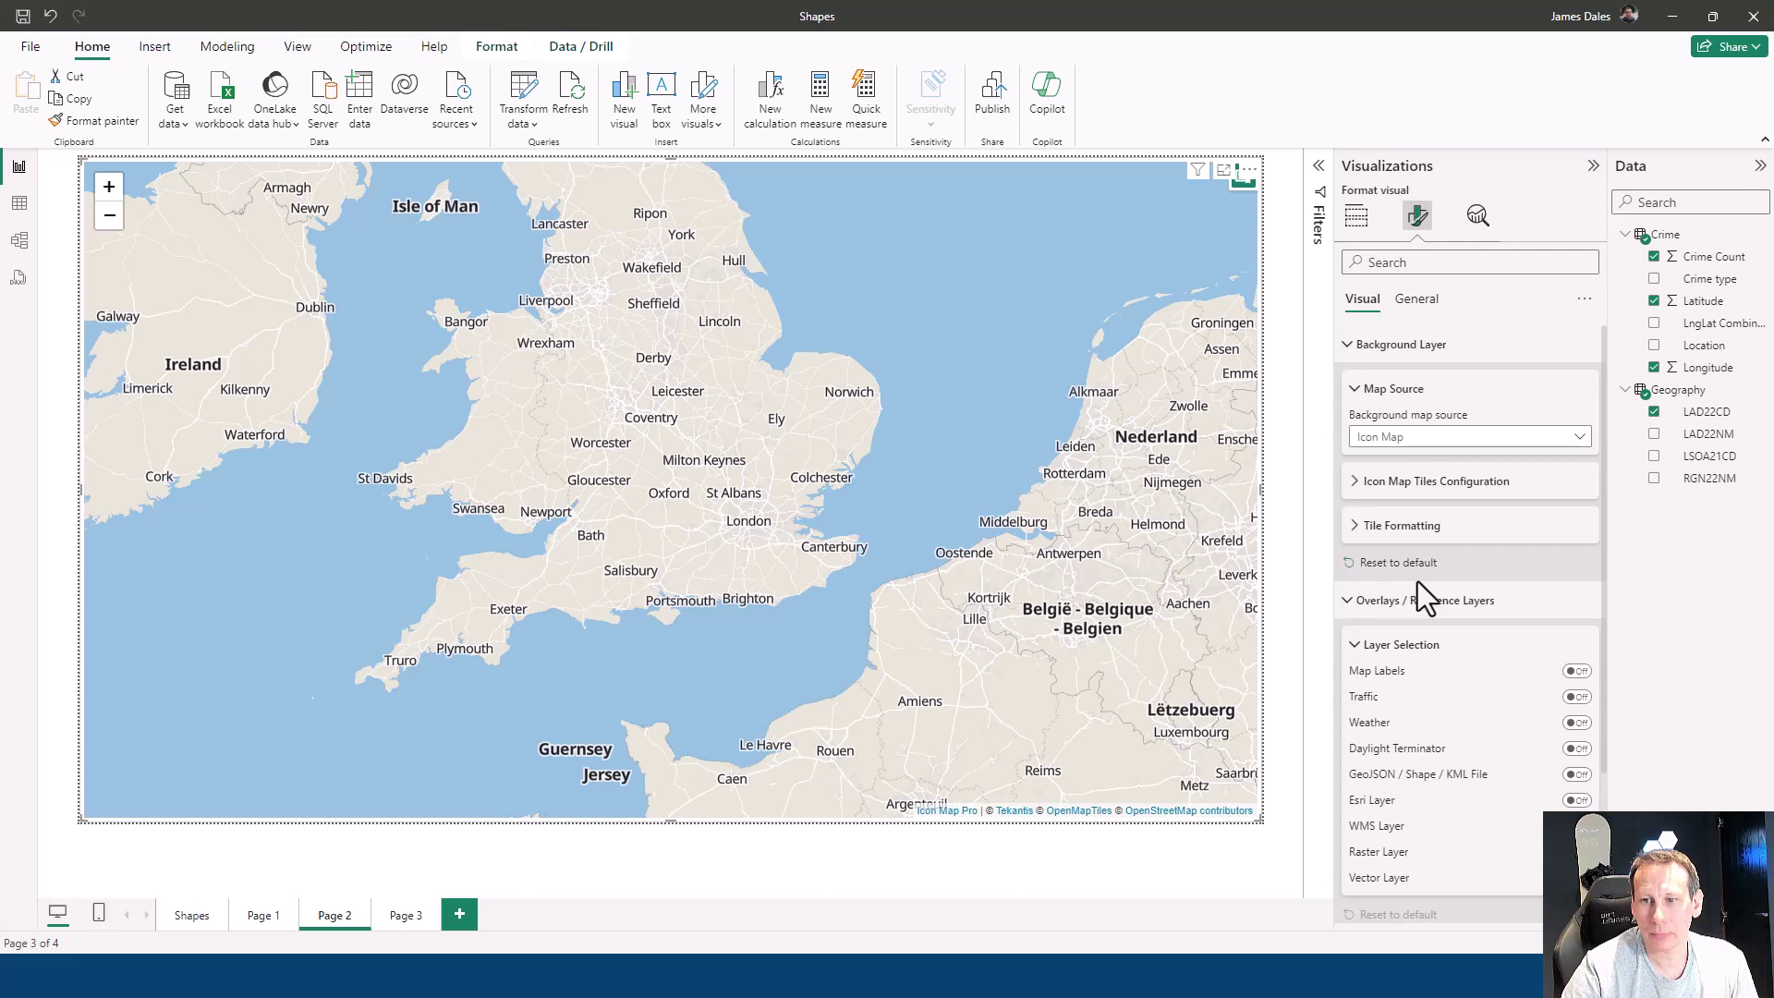
scroll(1417, 630, down, 3)
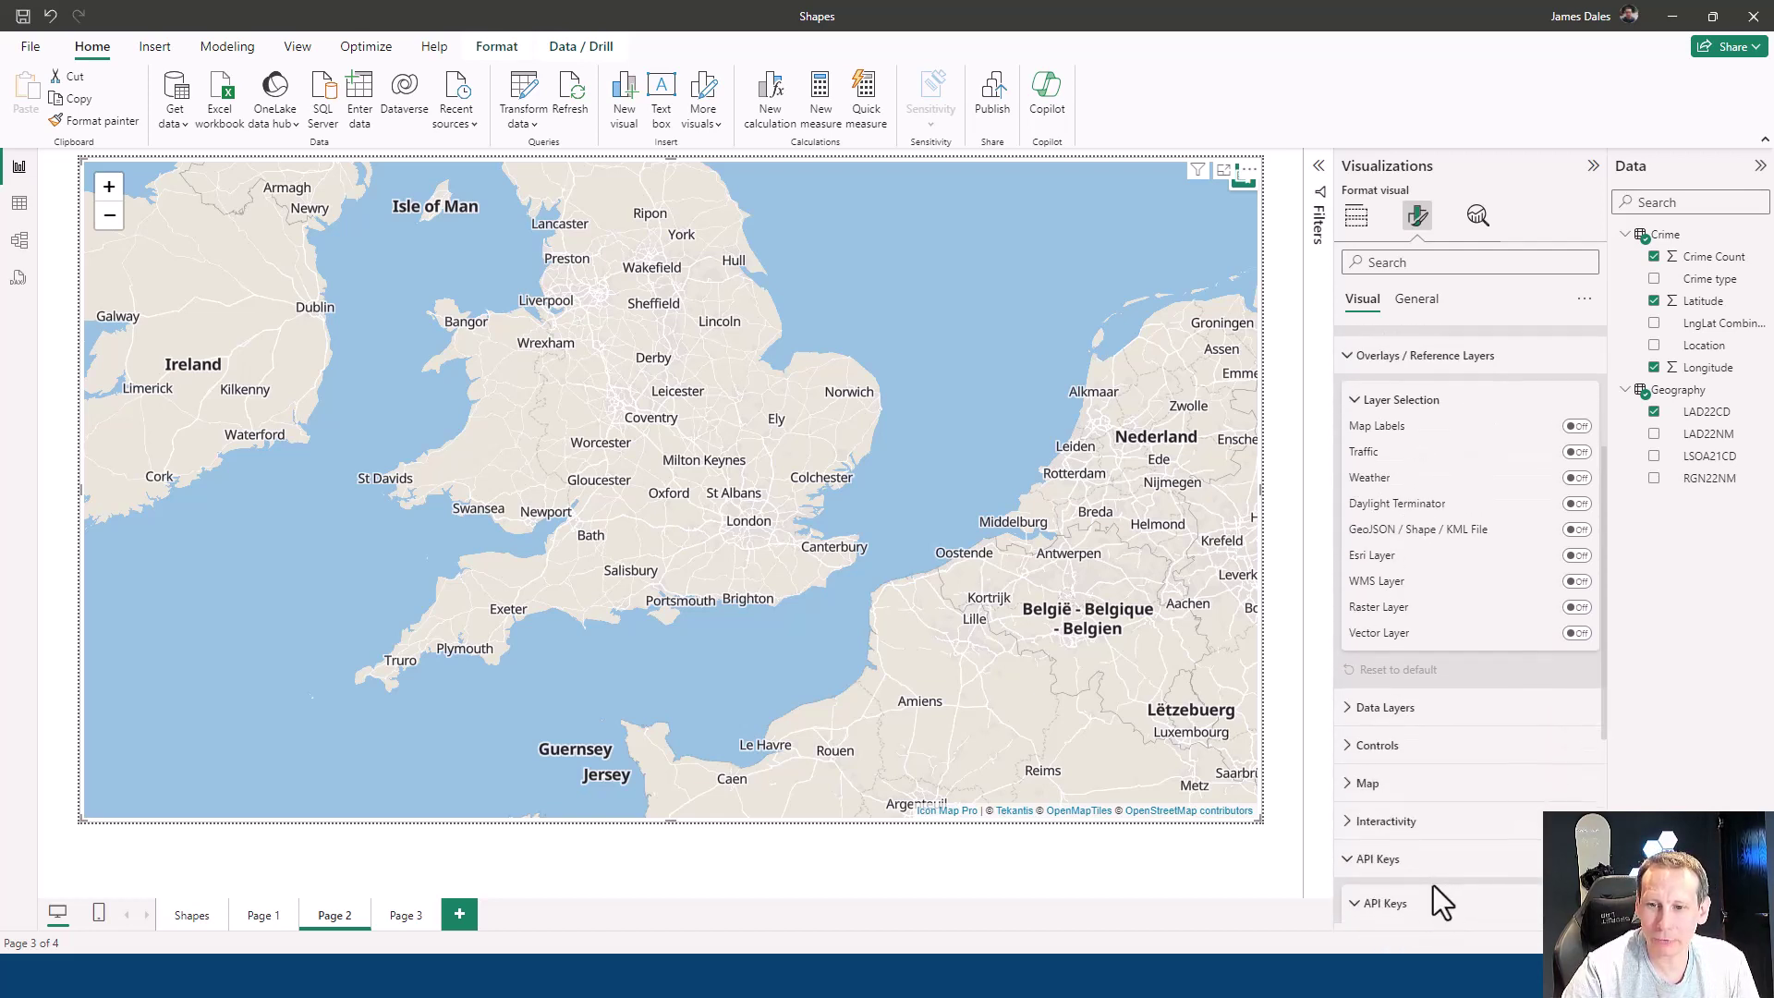
scroll(1433, 886, down, 4)
Confirm the stored Azure Maps key and set the background map source to Azure Maps
double_click(1429, 799)
drag(1572, 809, 1328, 809)
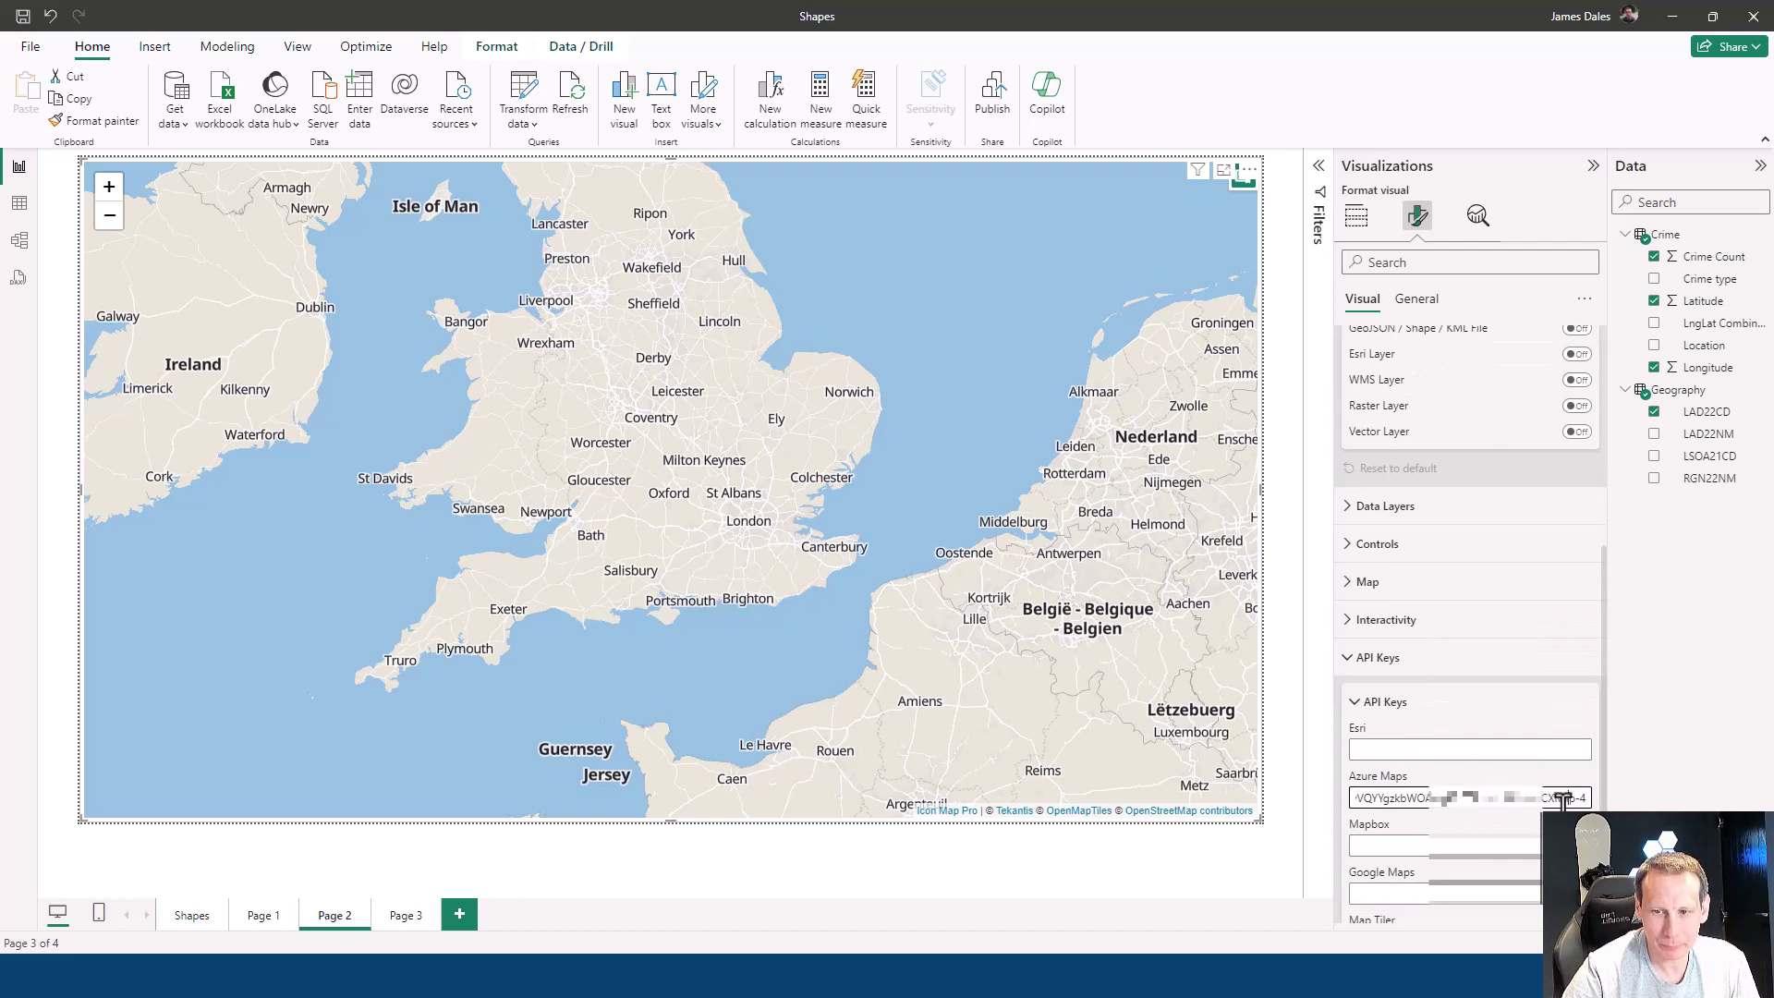
click(1387, 658)
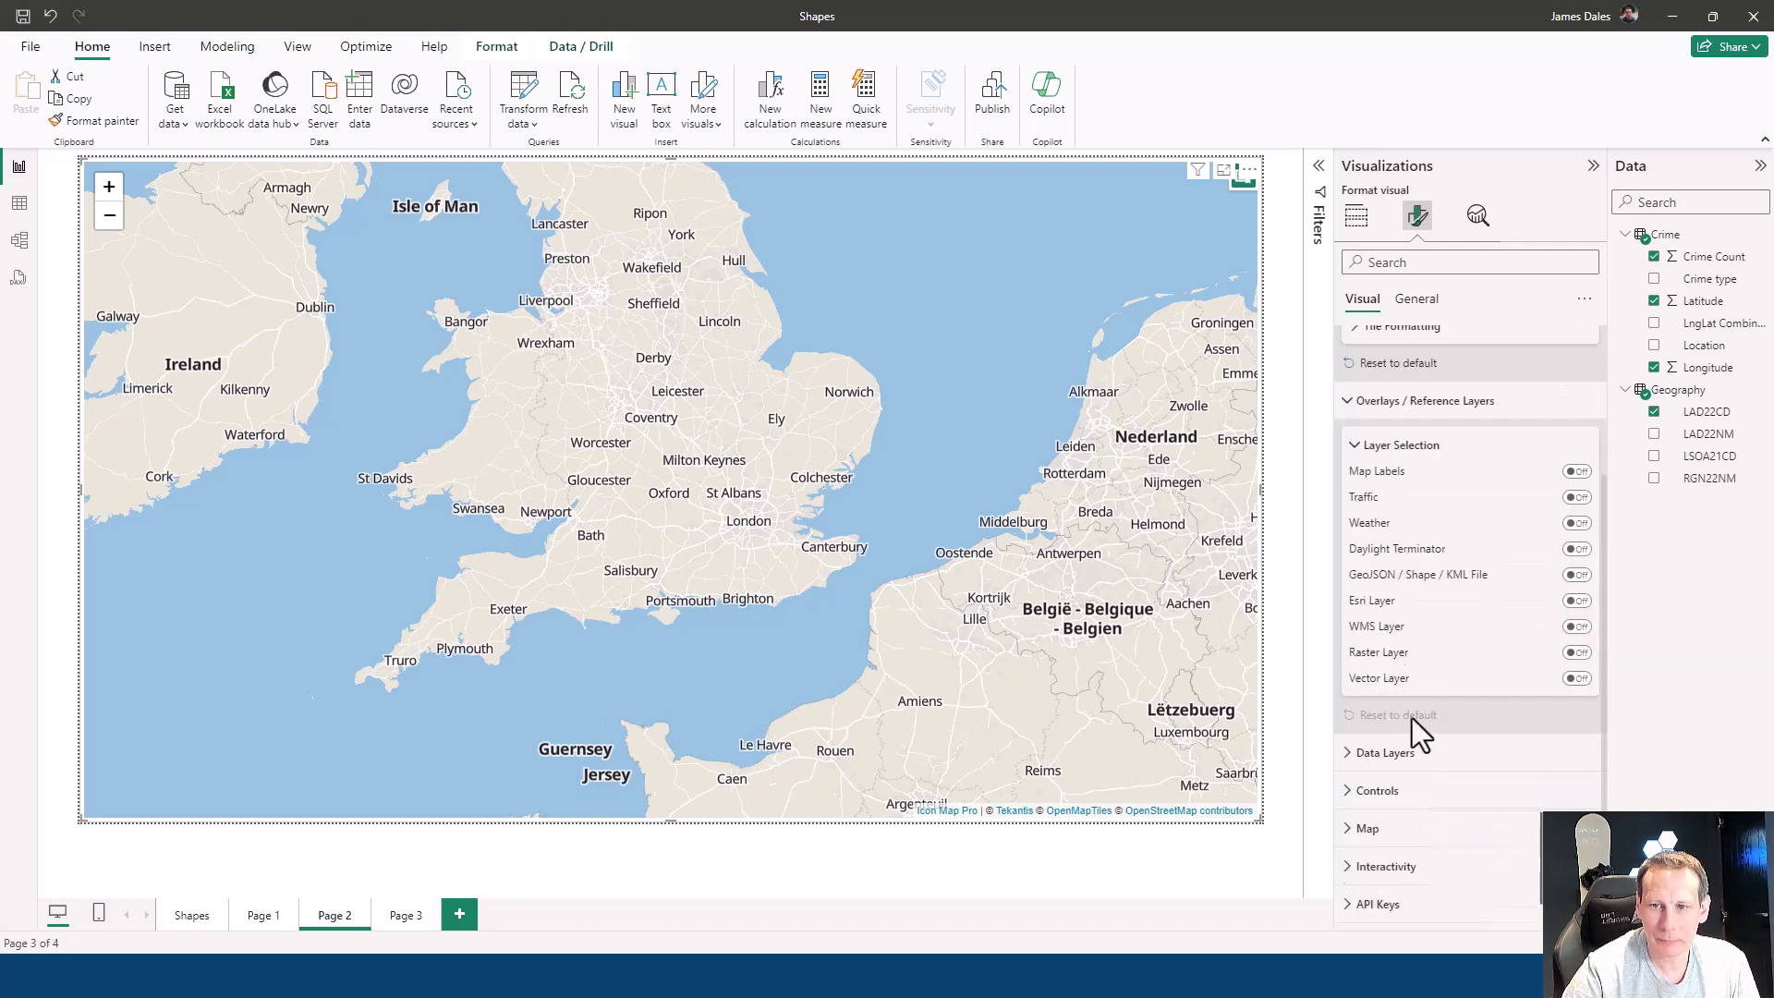
scroll(1413, 718, up, 7)
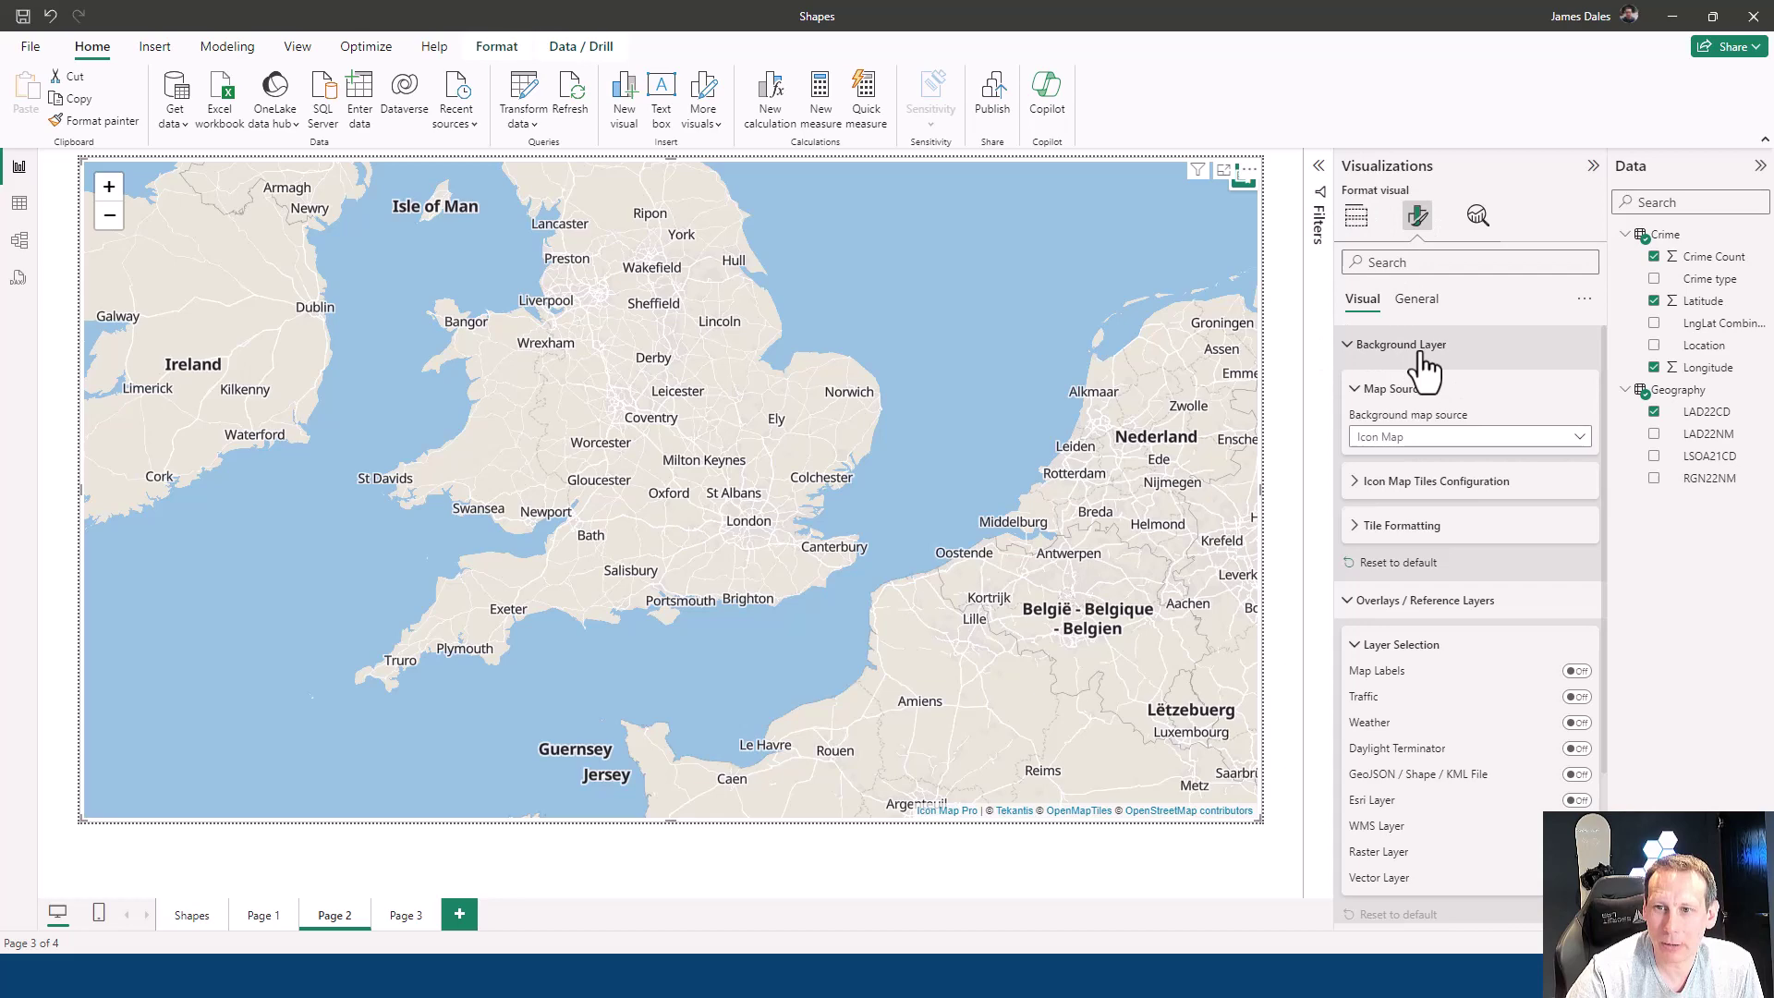
click(1444, 445)
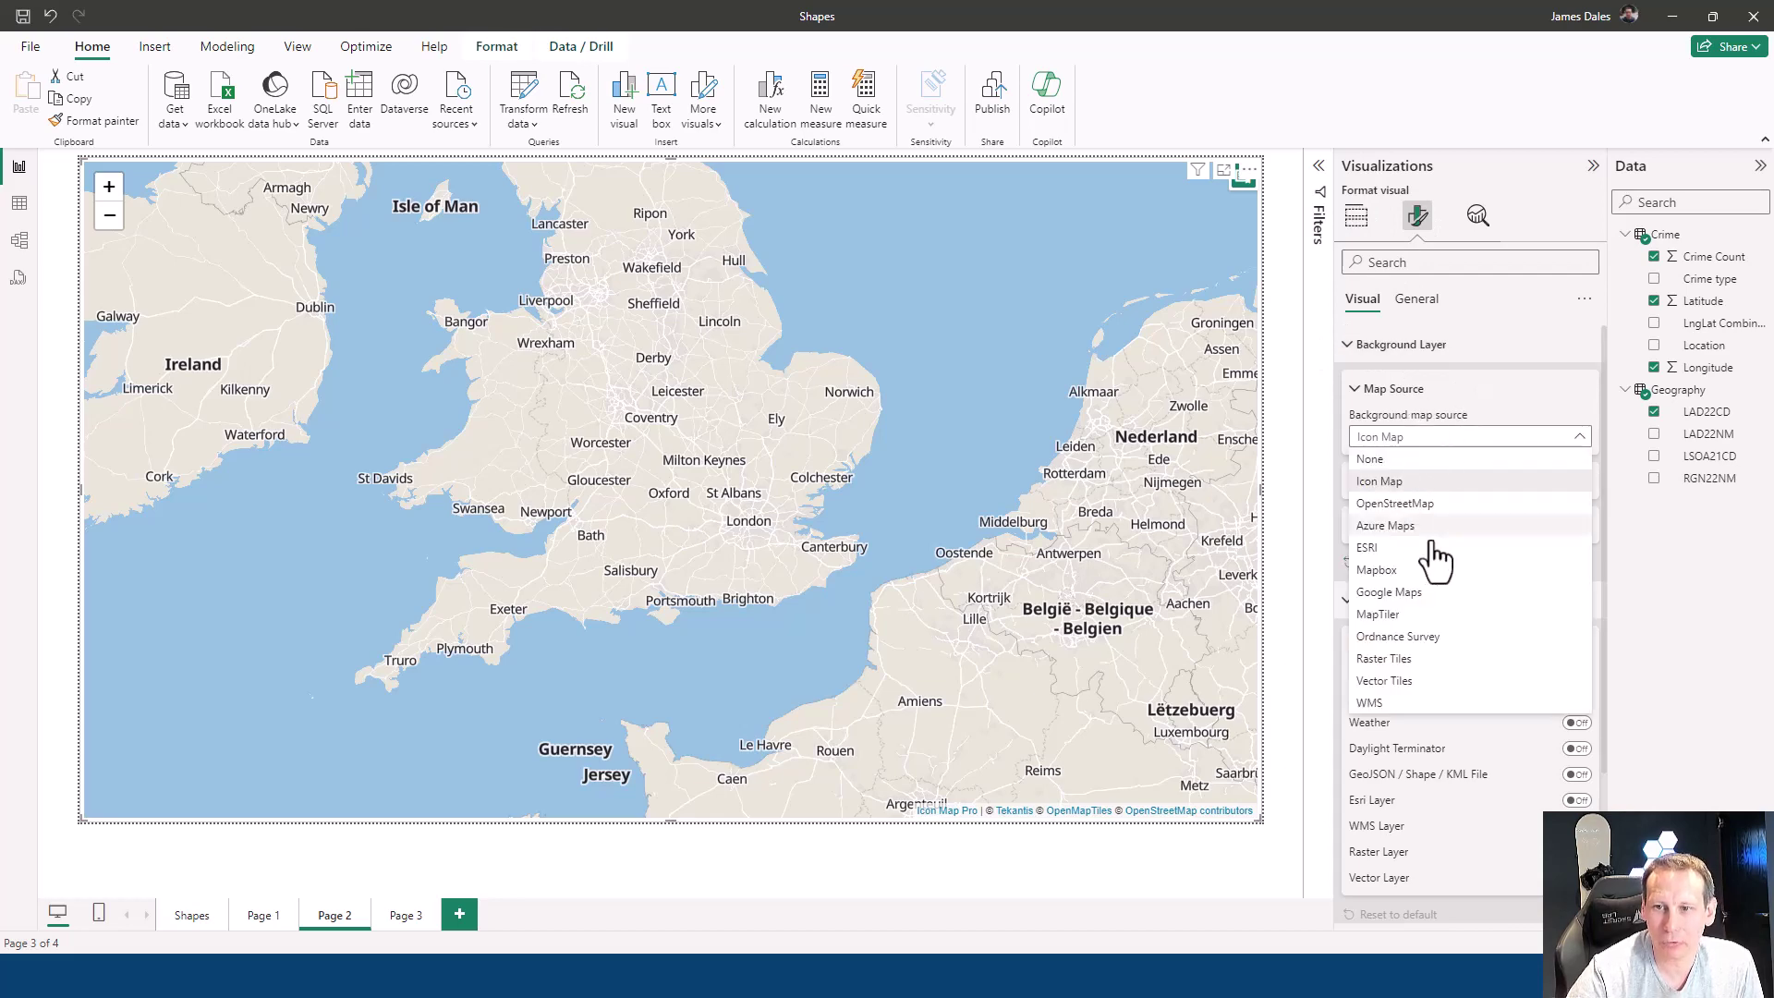
click(1510, 526)
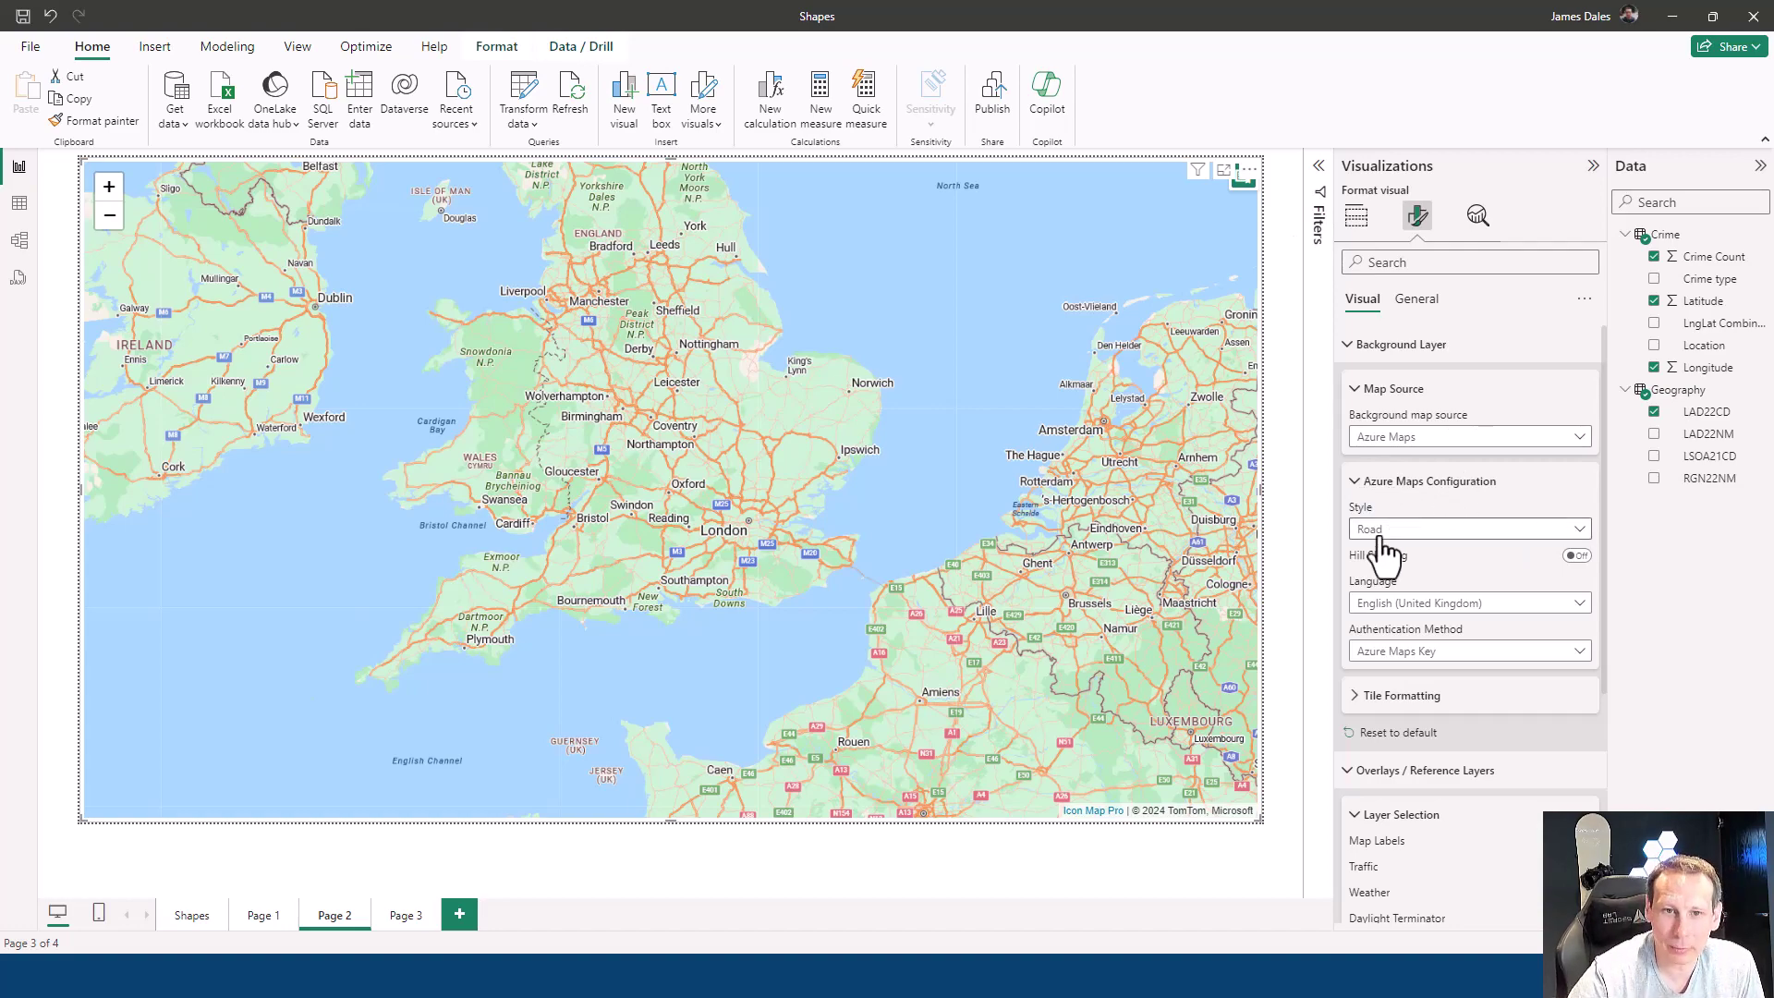
scroll(587, 576, up, 2)
scroll(680, 547, up, 5)
scroll(675, 545, up, 3)
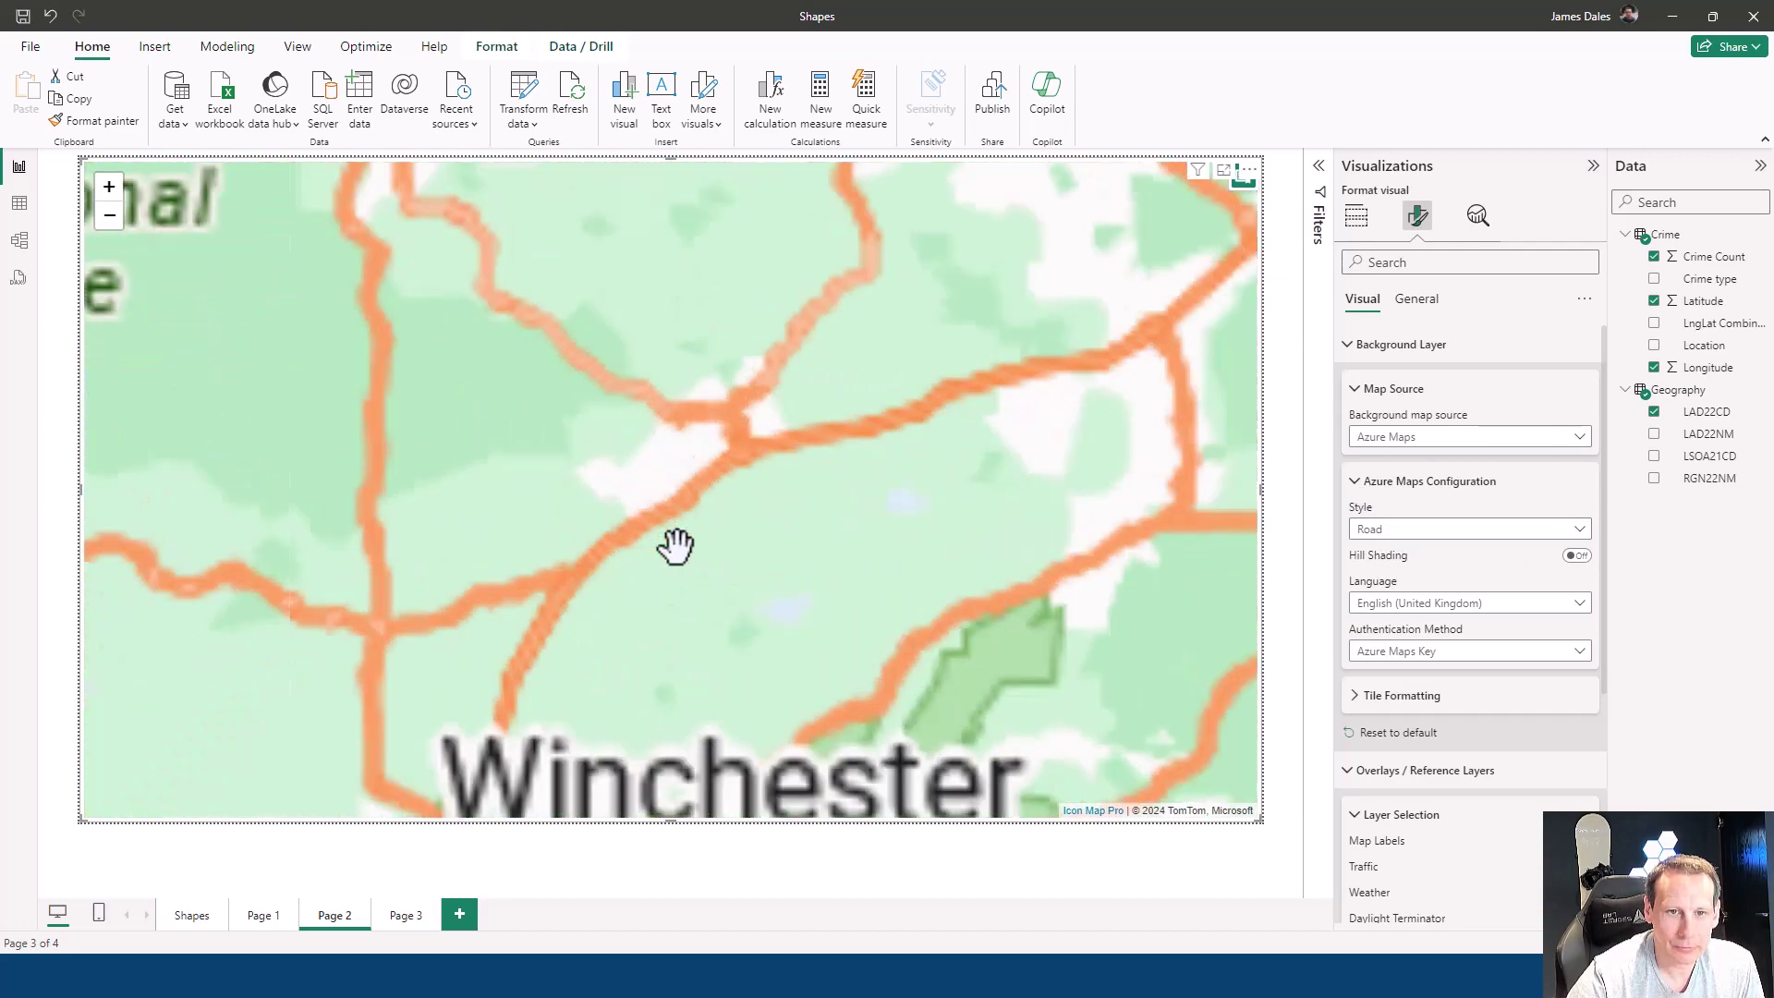
scroll(674, 545, down, 5)
Pan the map across southern England to the Basingstoke and Reading area
drag(408, 661, 737, 536)
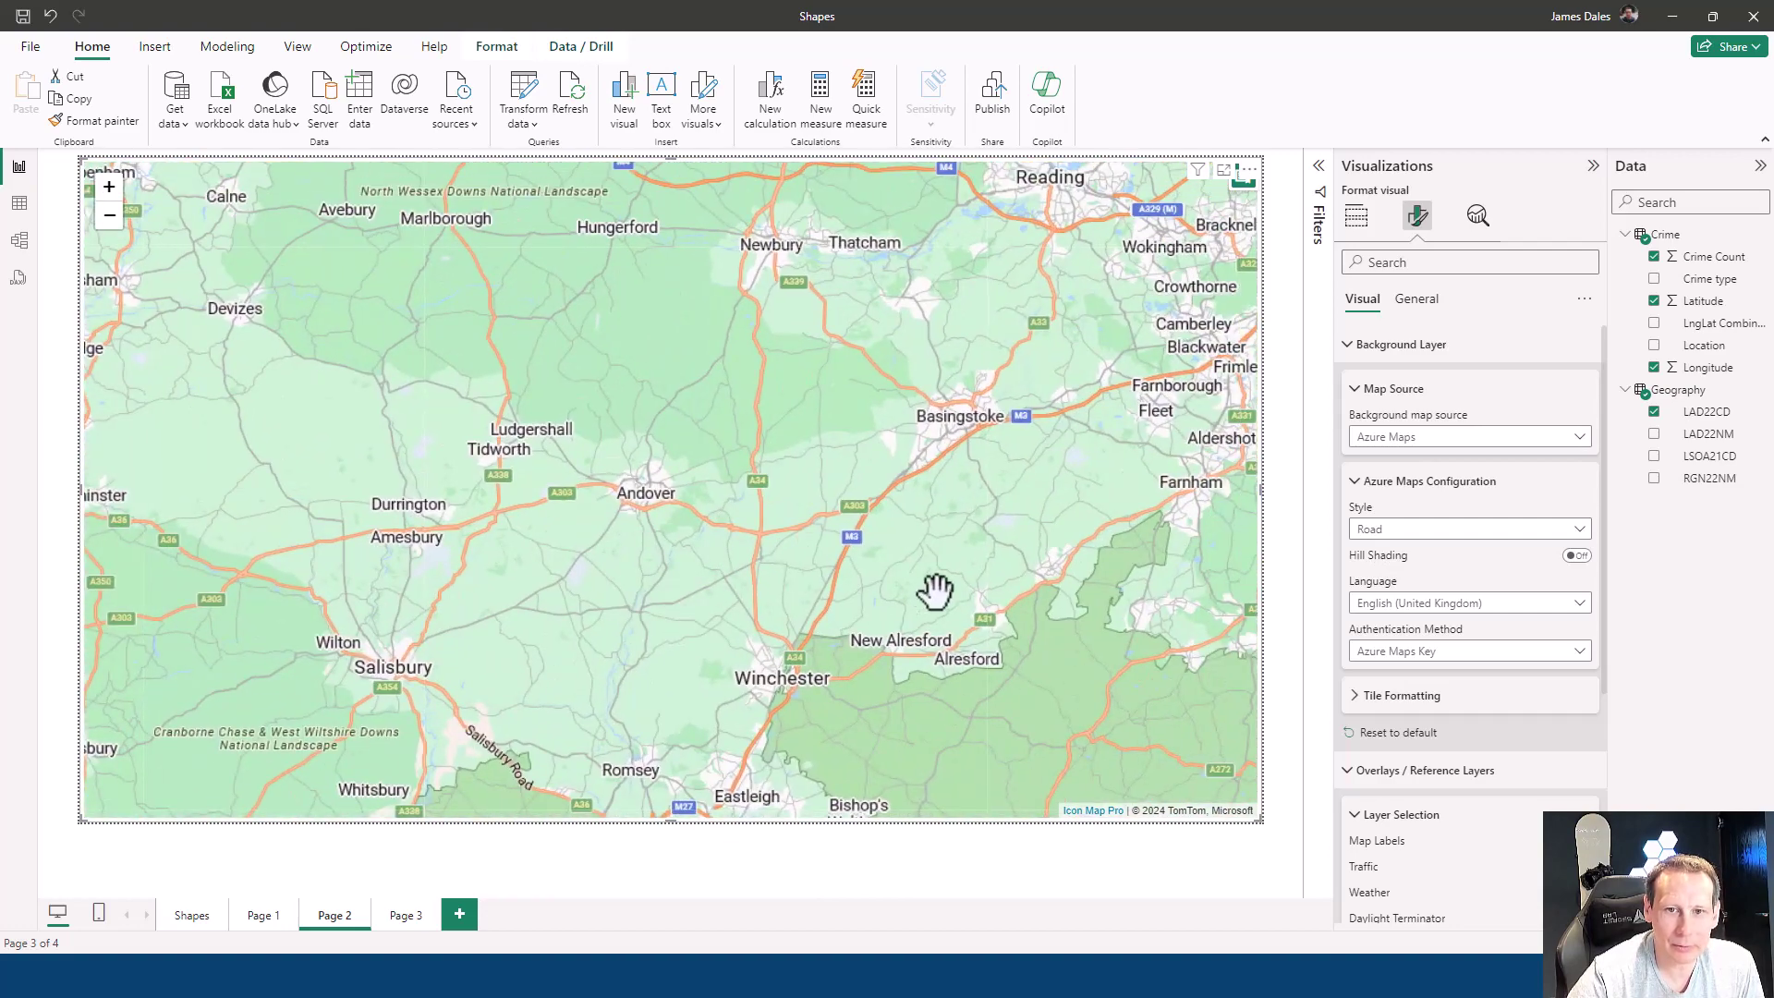
scroll(951, 601, down, 1)
drag(951, 602, 761, 507)
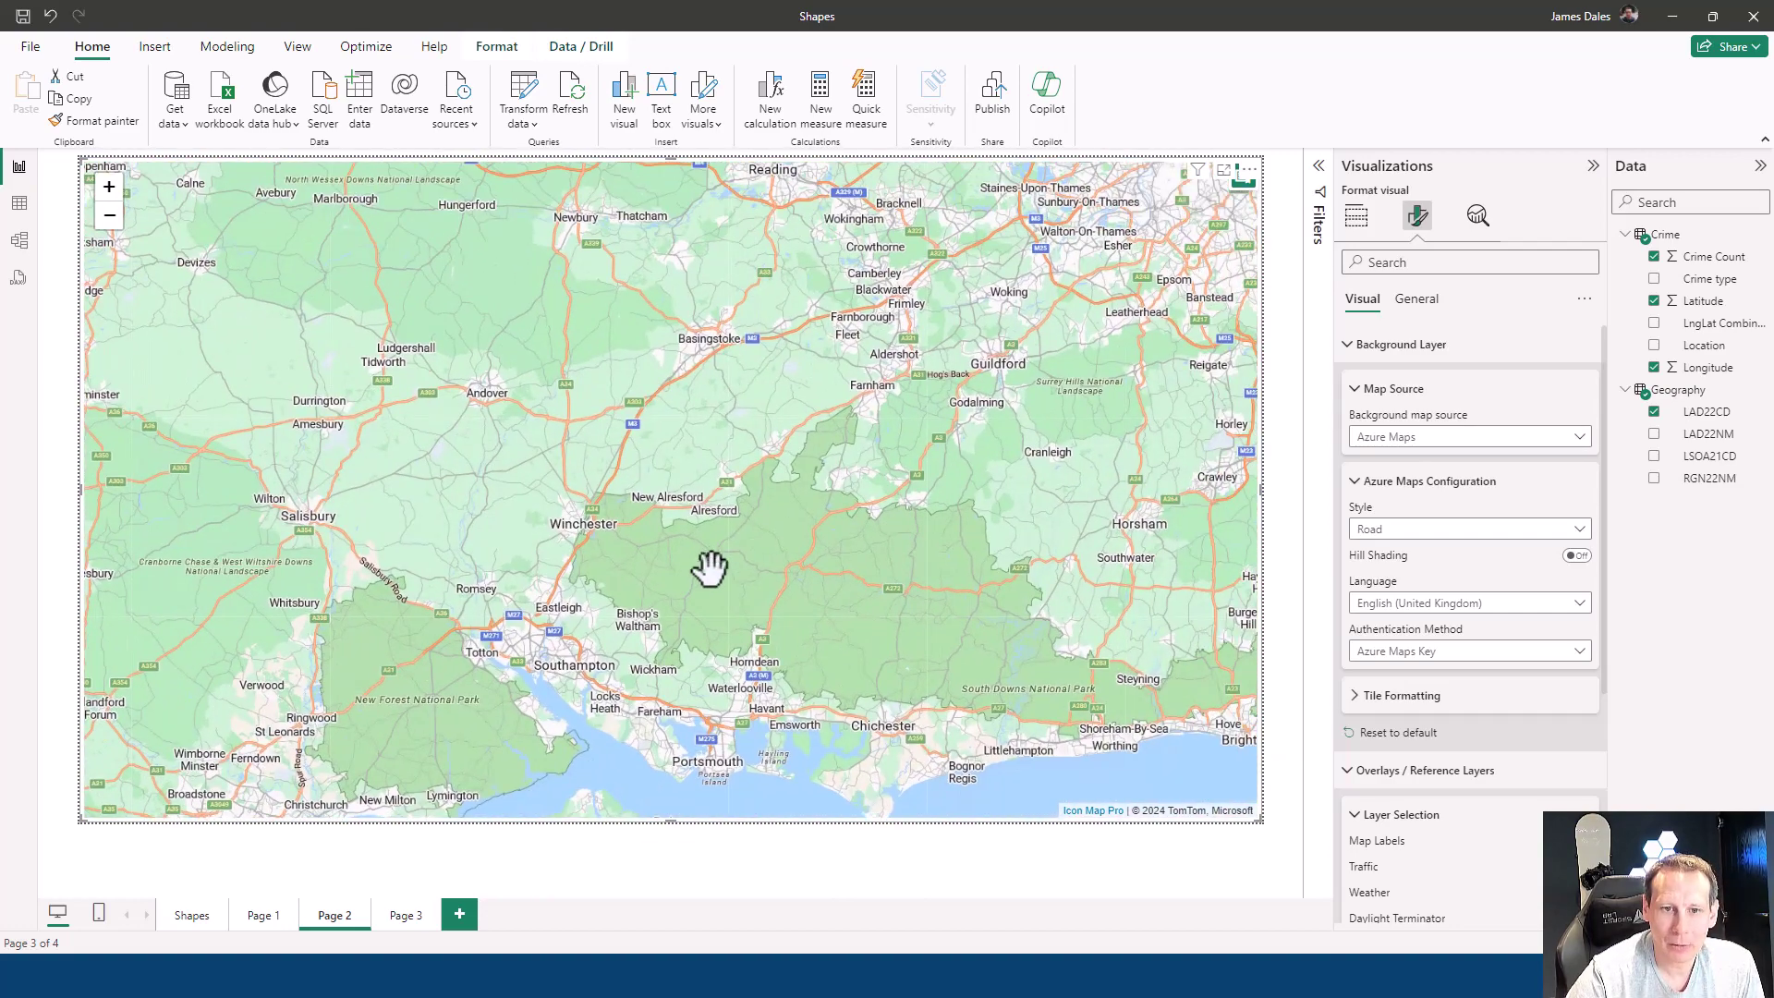
drag(685, 369, 753, 555)
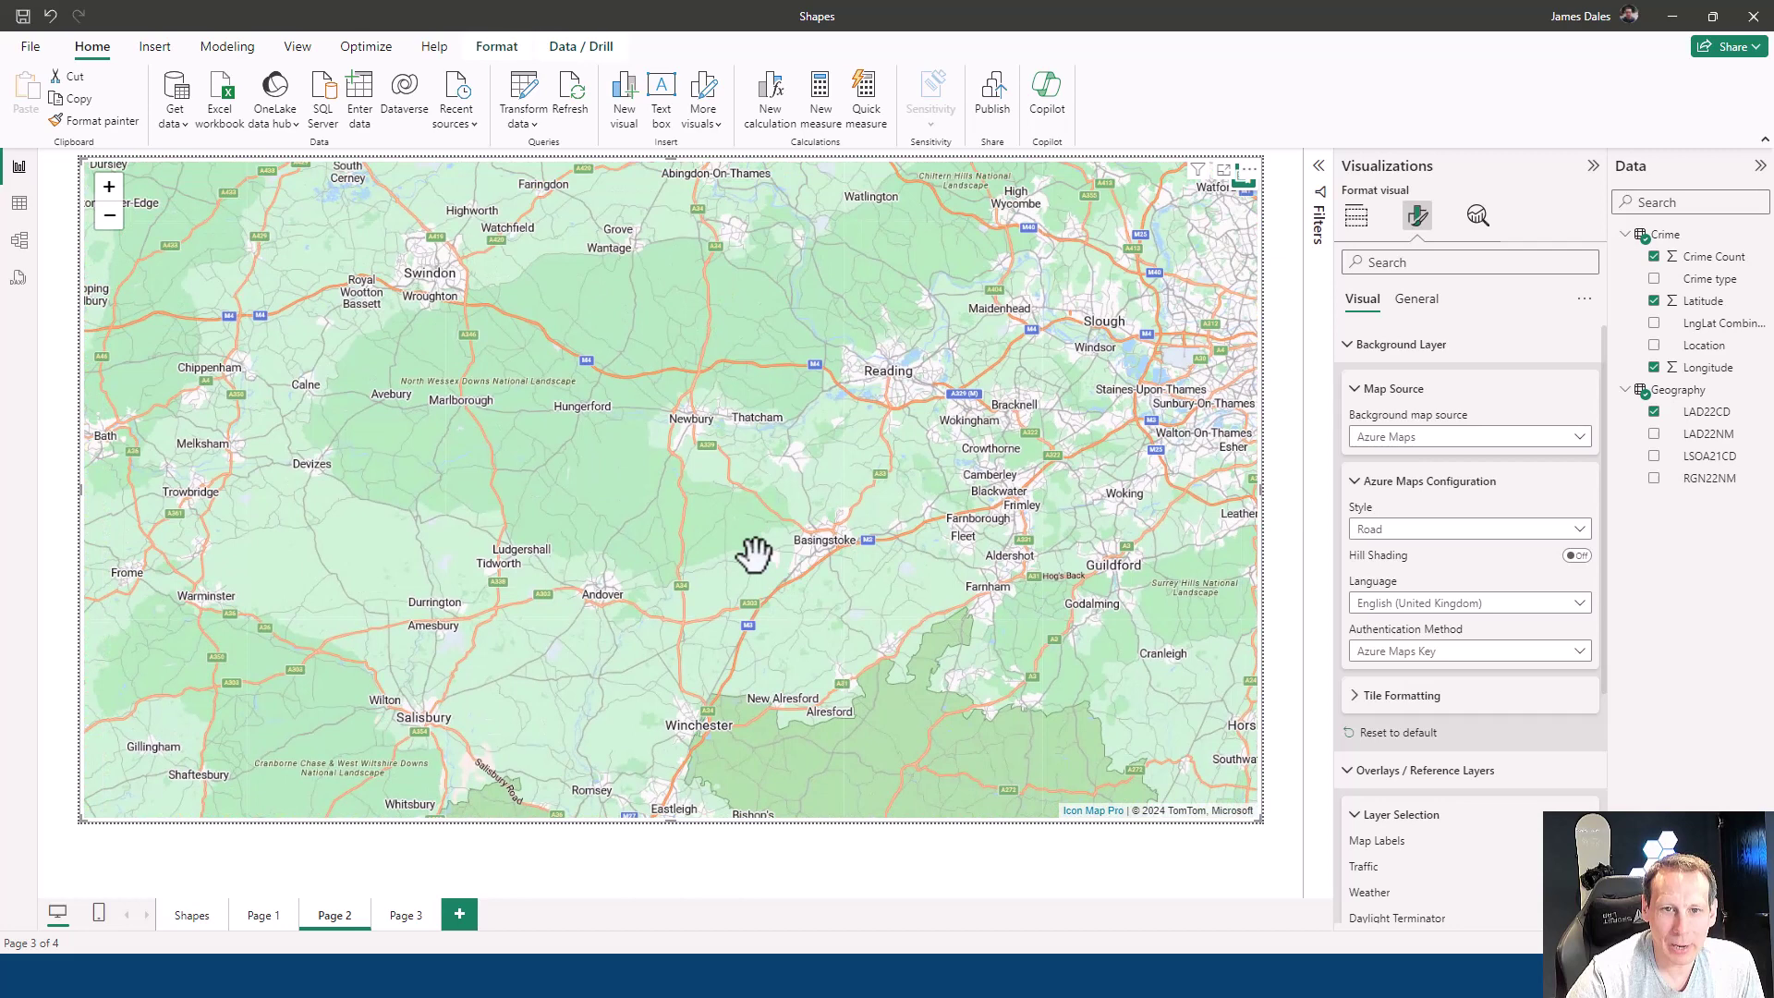
drag(1040, 667, 951, 594)
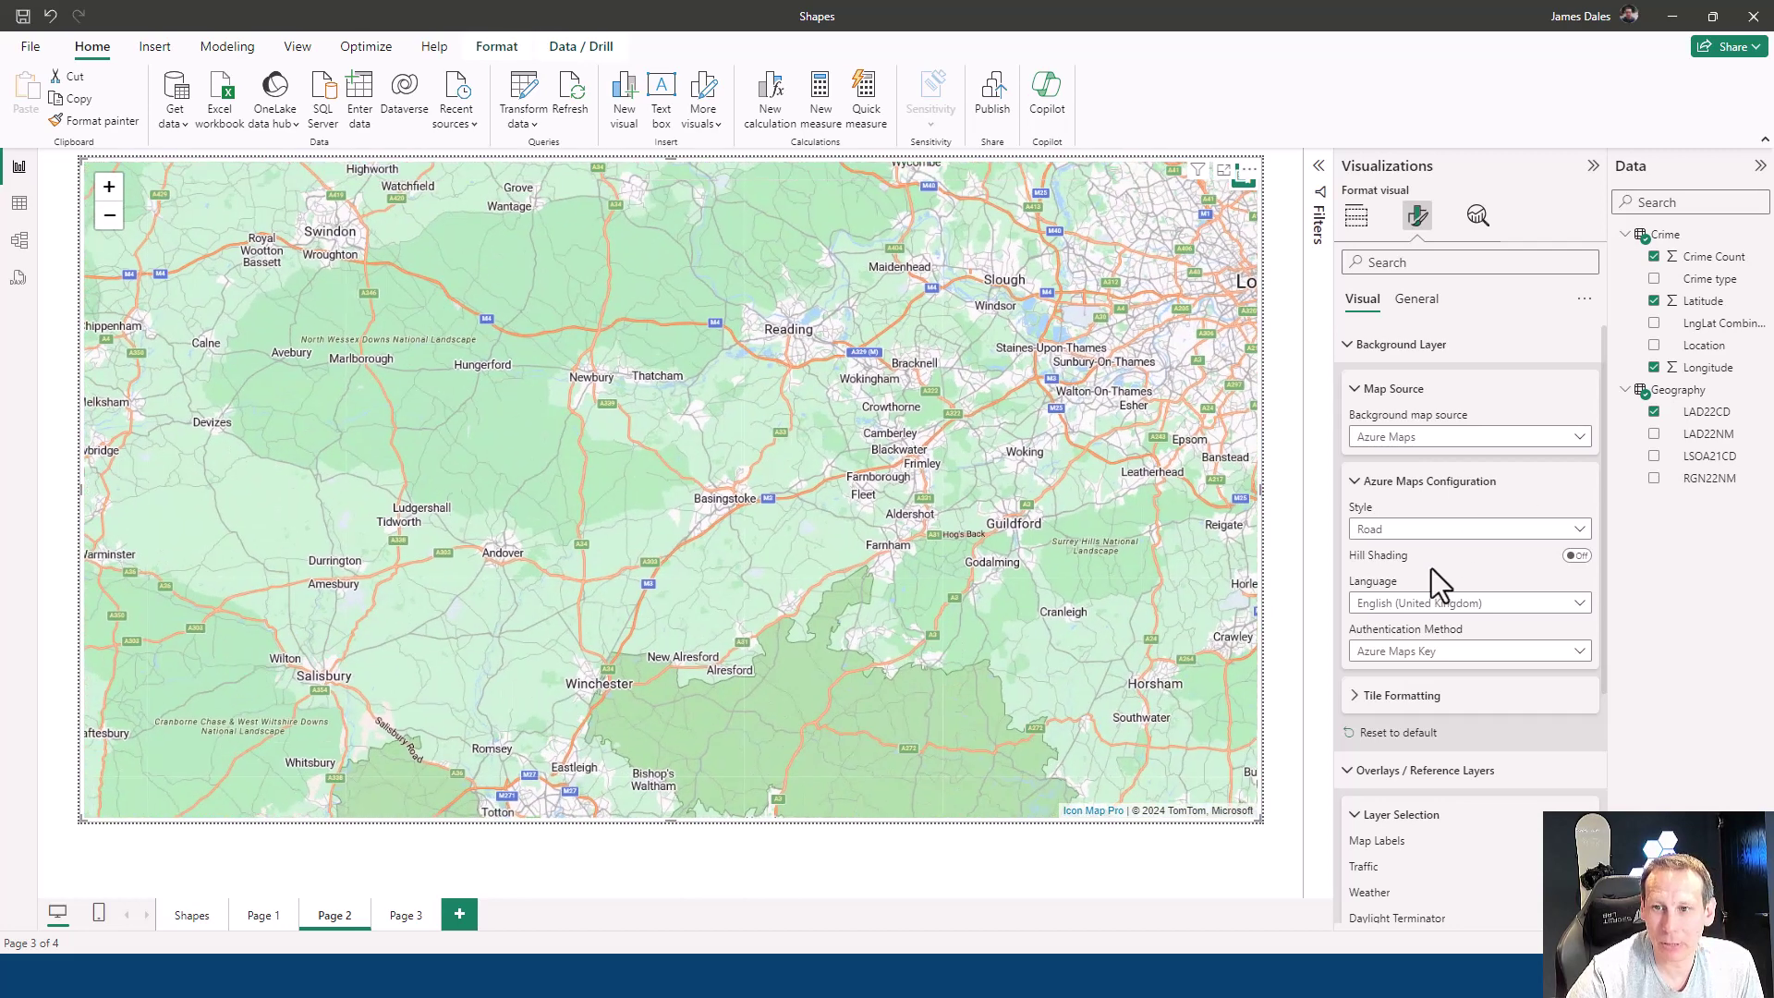
Turn on hill shading and pan the map toward the South Downs
click(1577, 557)
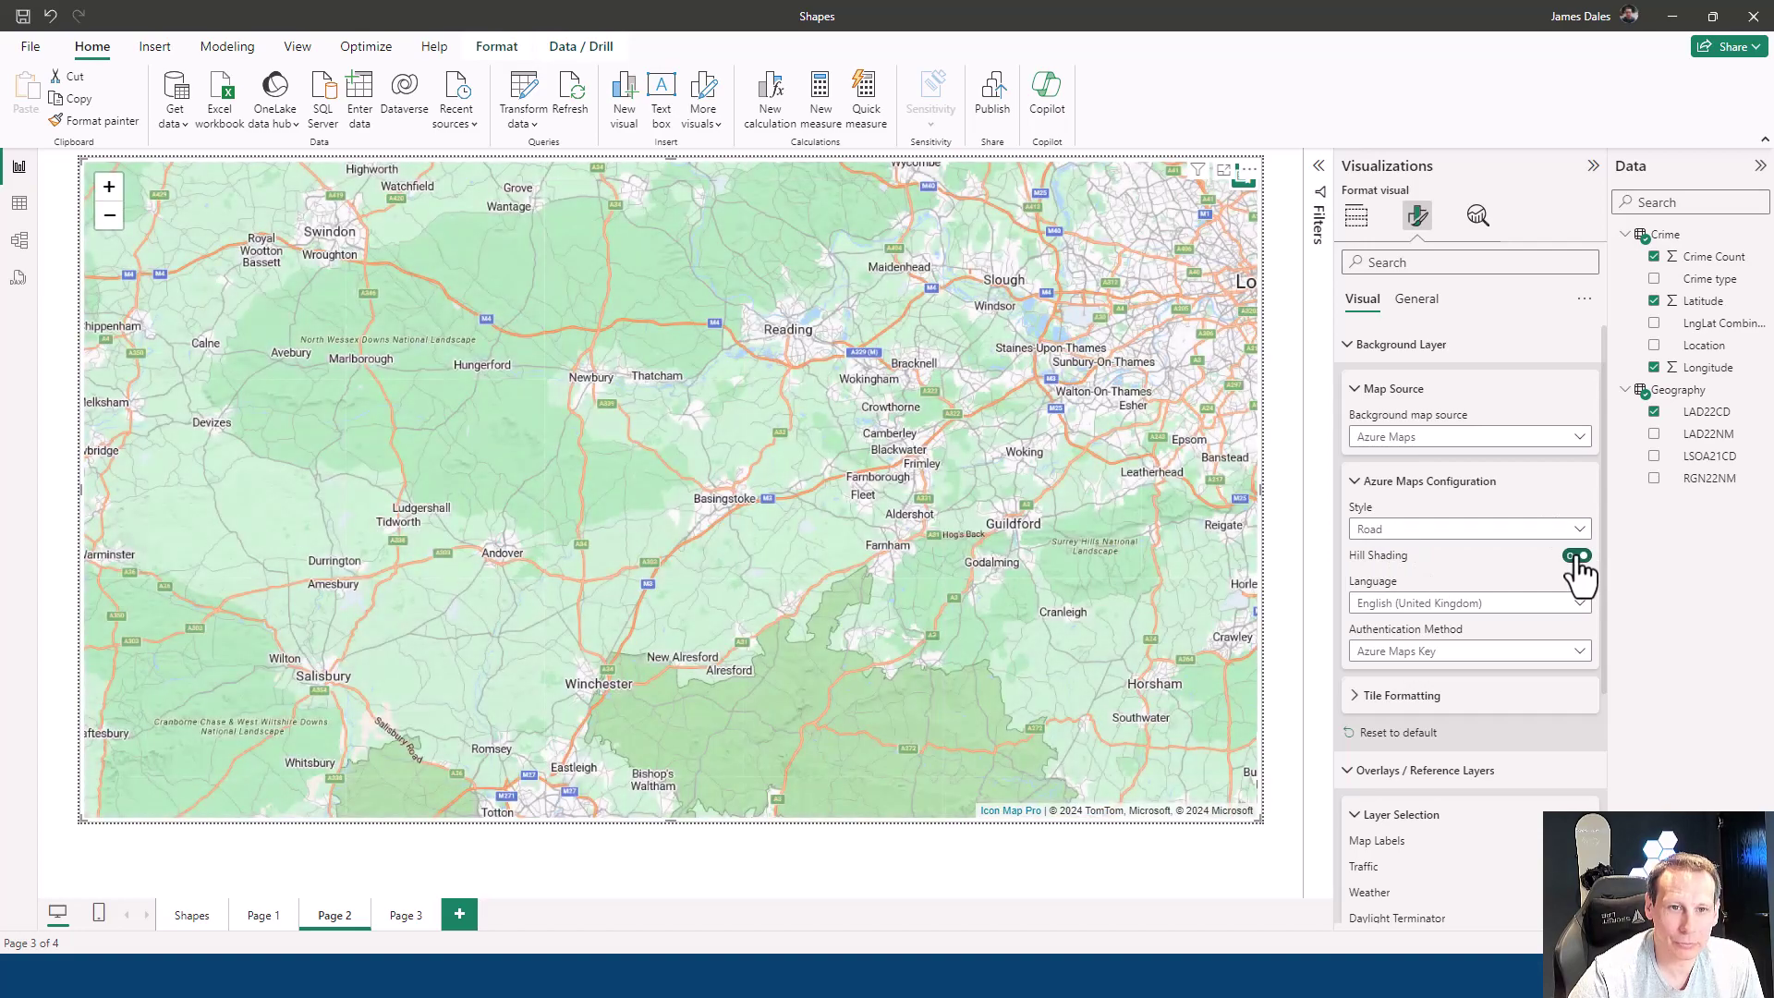
drag(820, 723, 675, 405)
scroll(693, 441, up, 2)
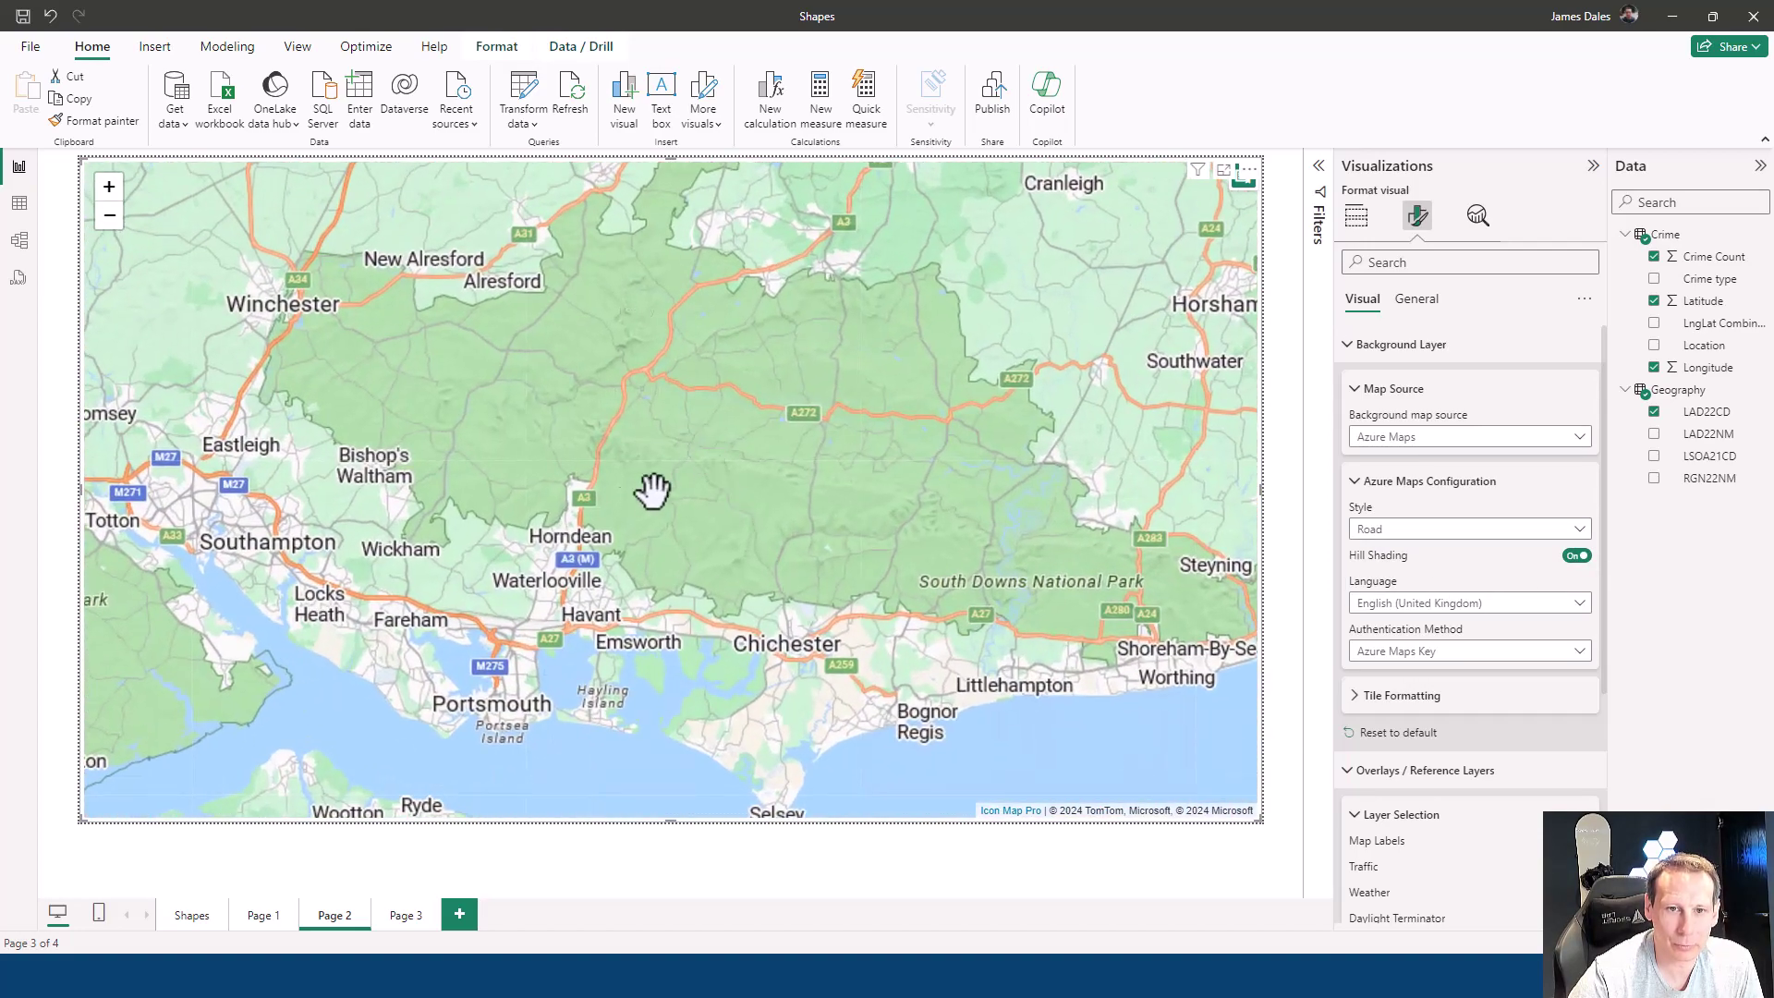
scroll(742, 469, up, 1)
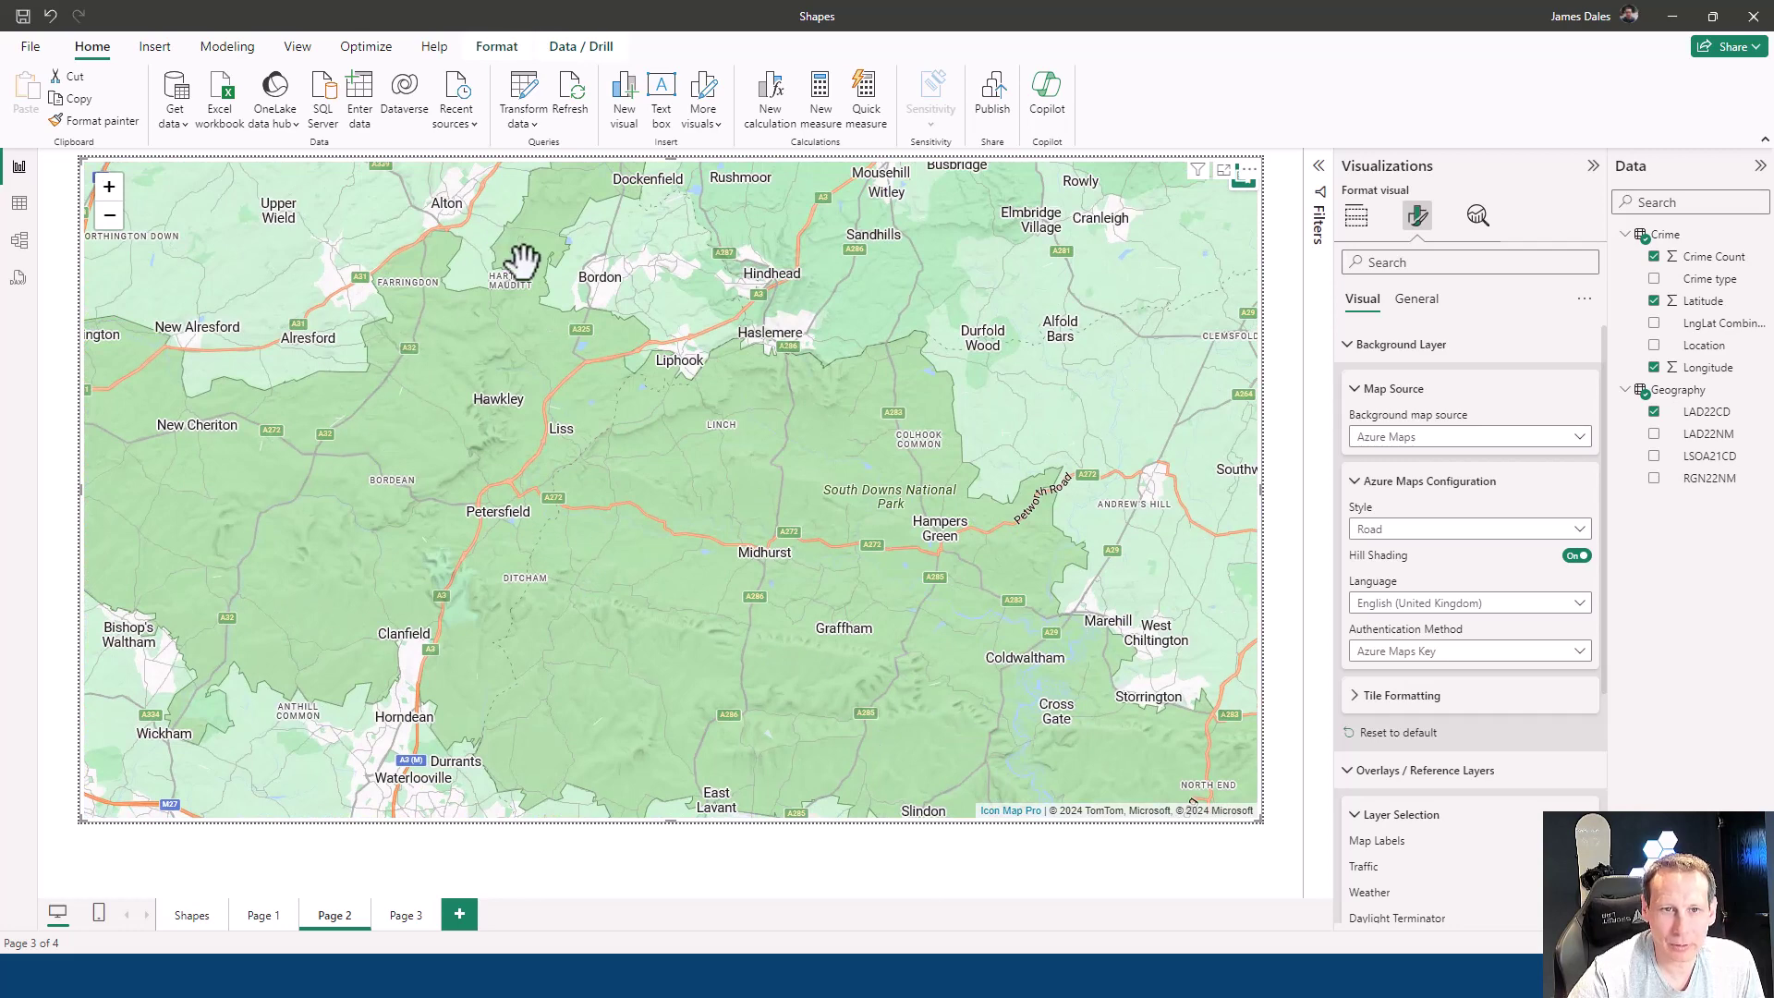
Turn hill shading off, try the Dark Grey style, then set the style to Imagery
click(1577, 570)
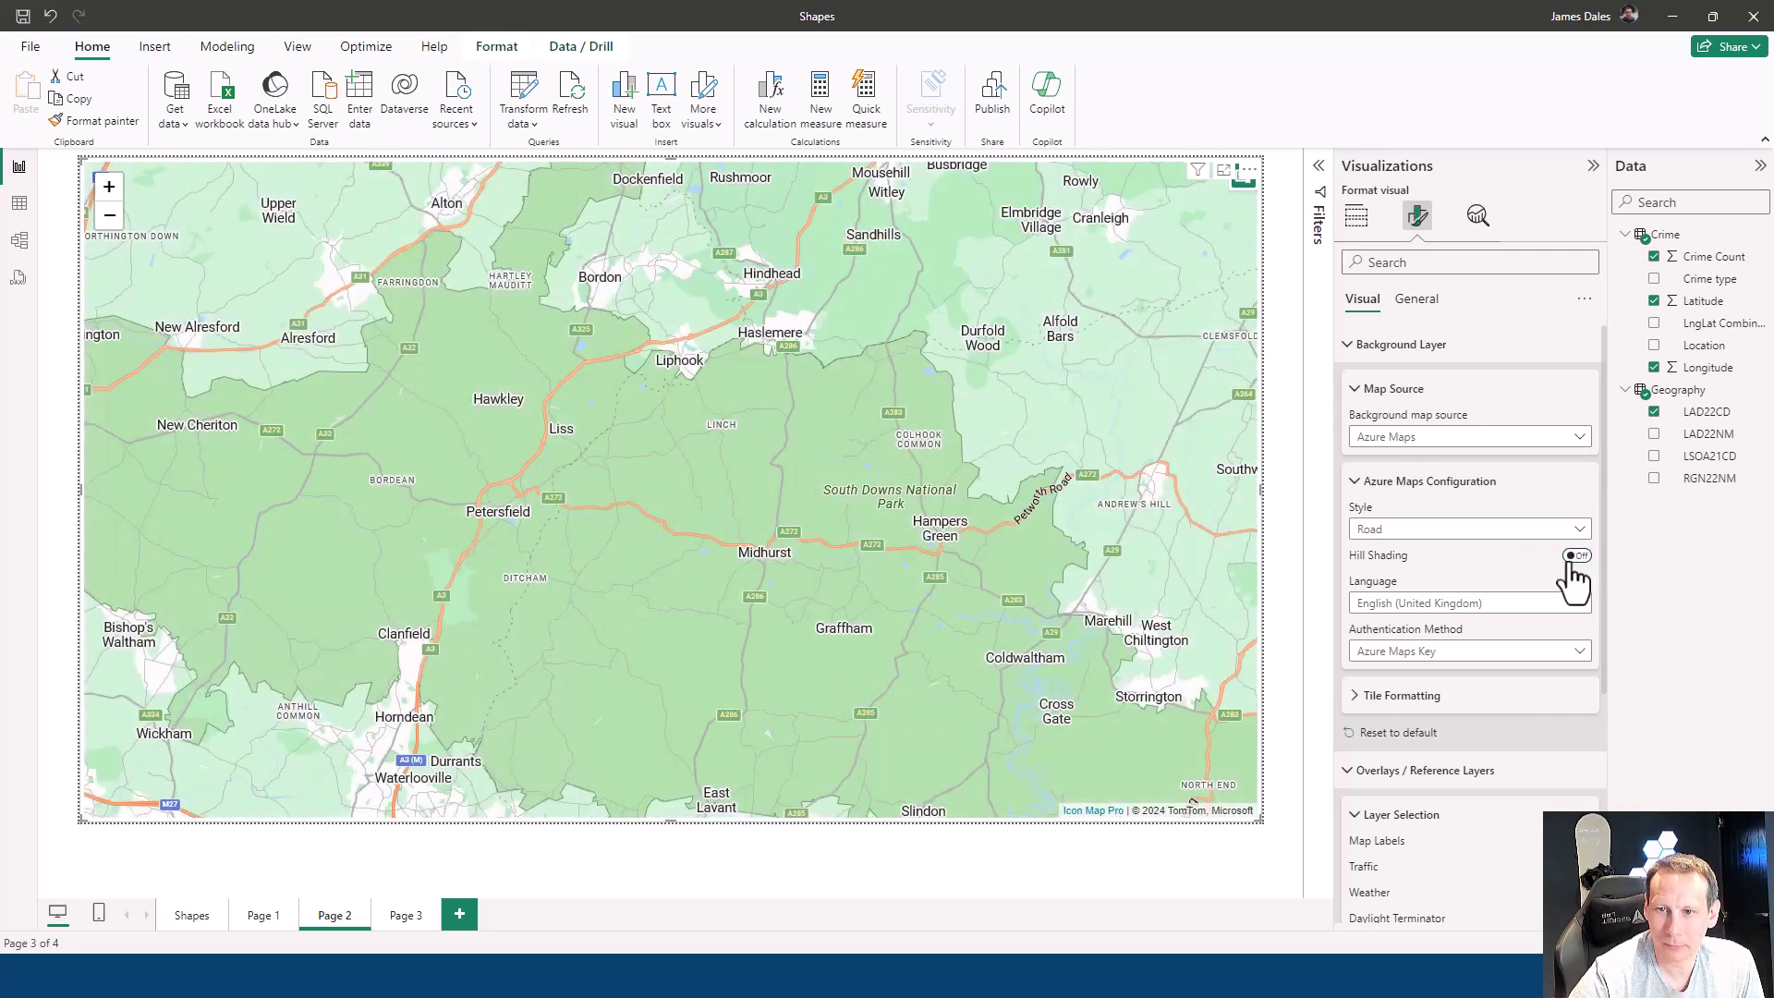
click(1450, 530)
click(1438, 579)
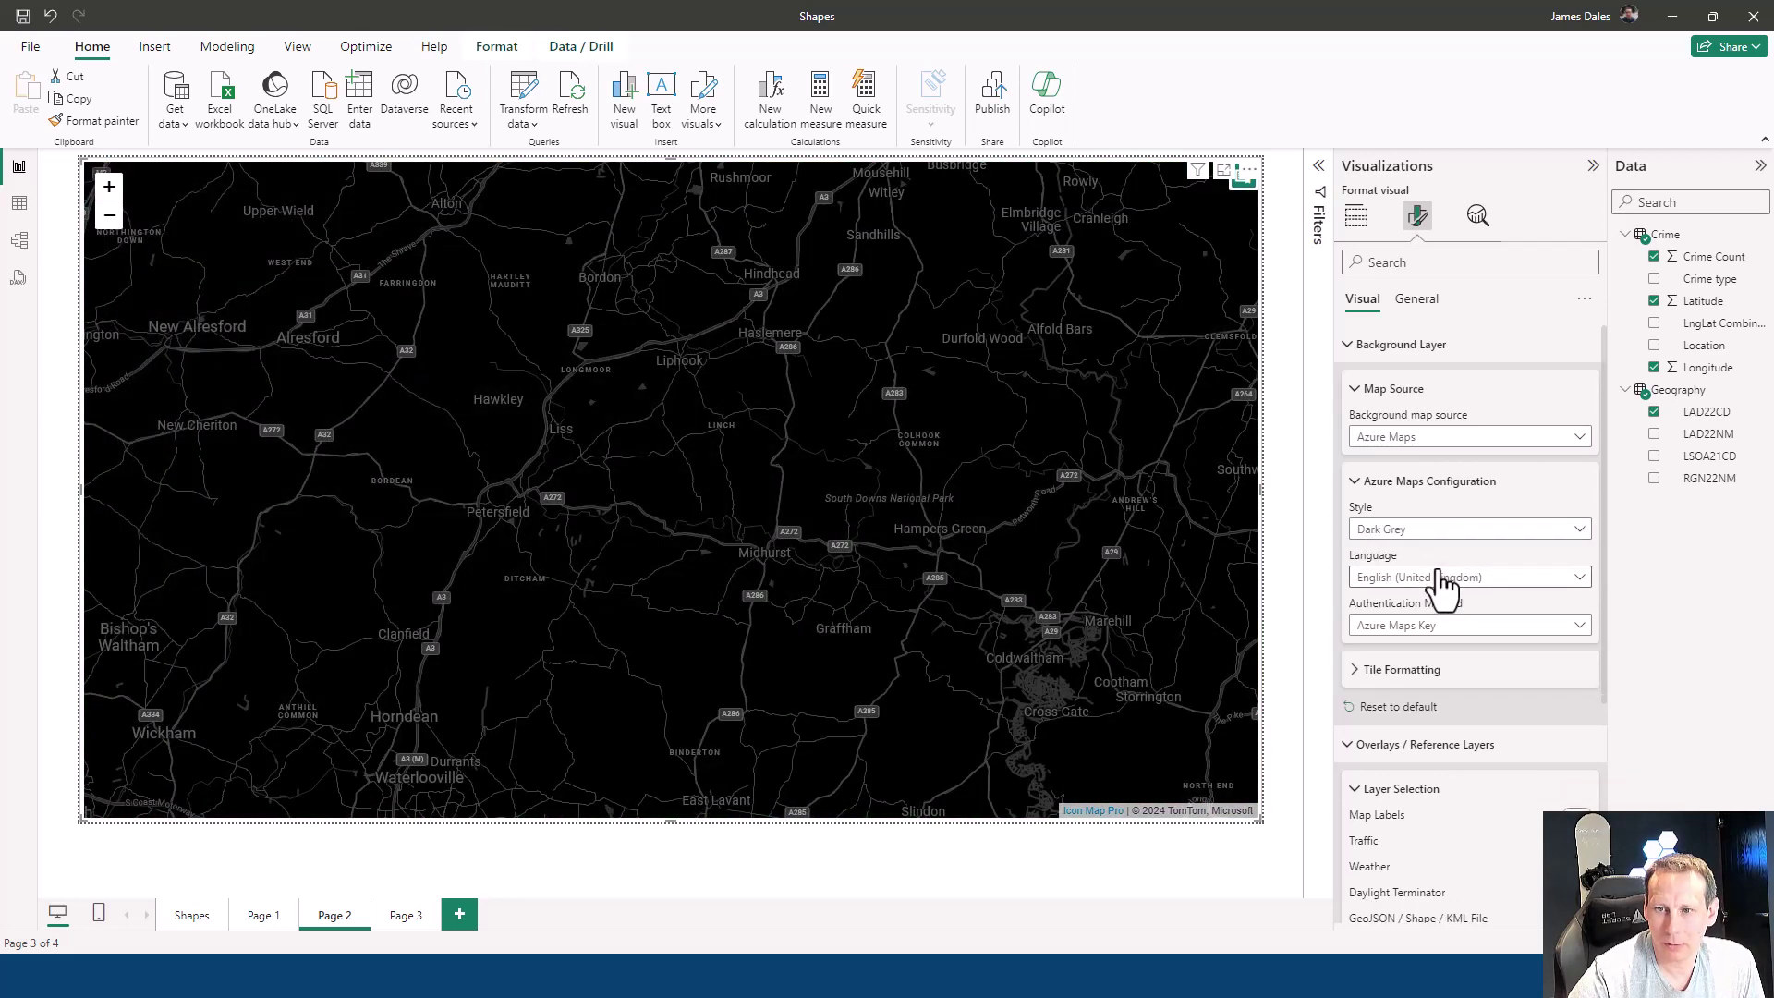
click(1466, 529)
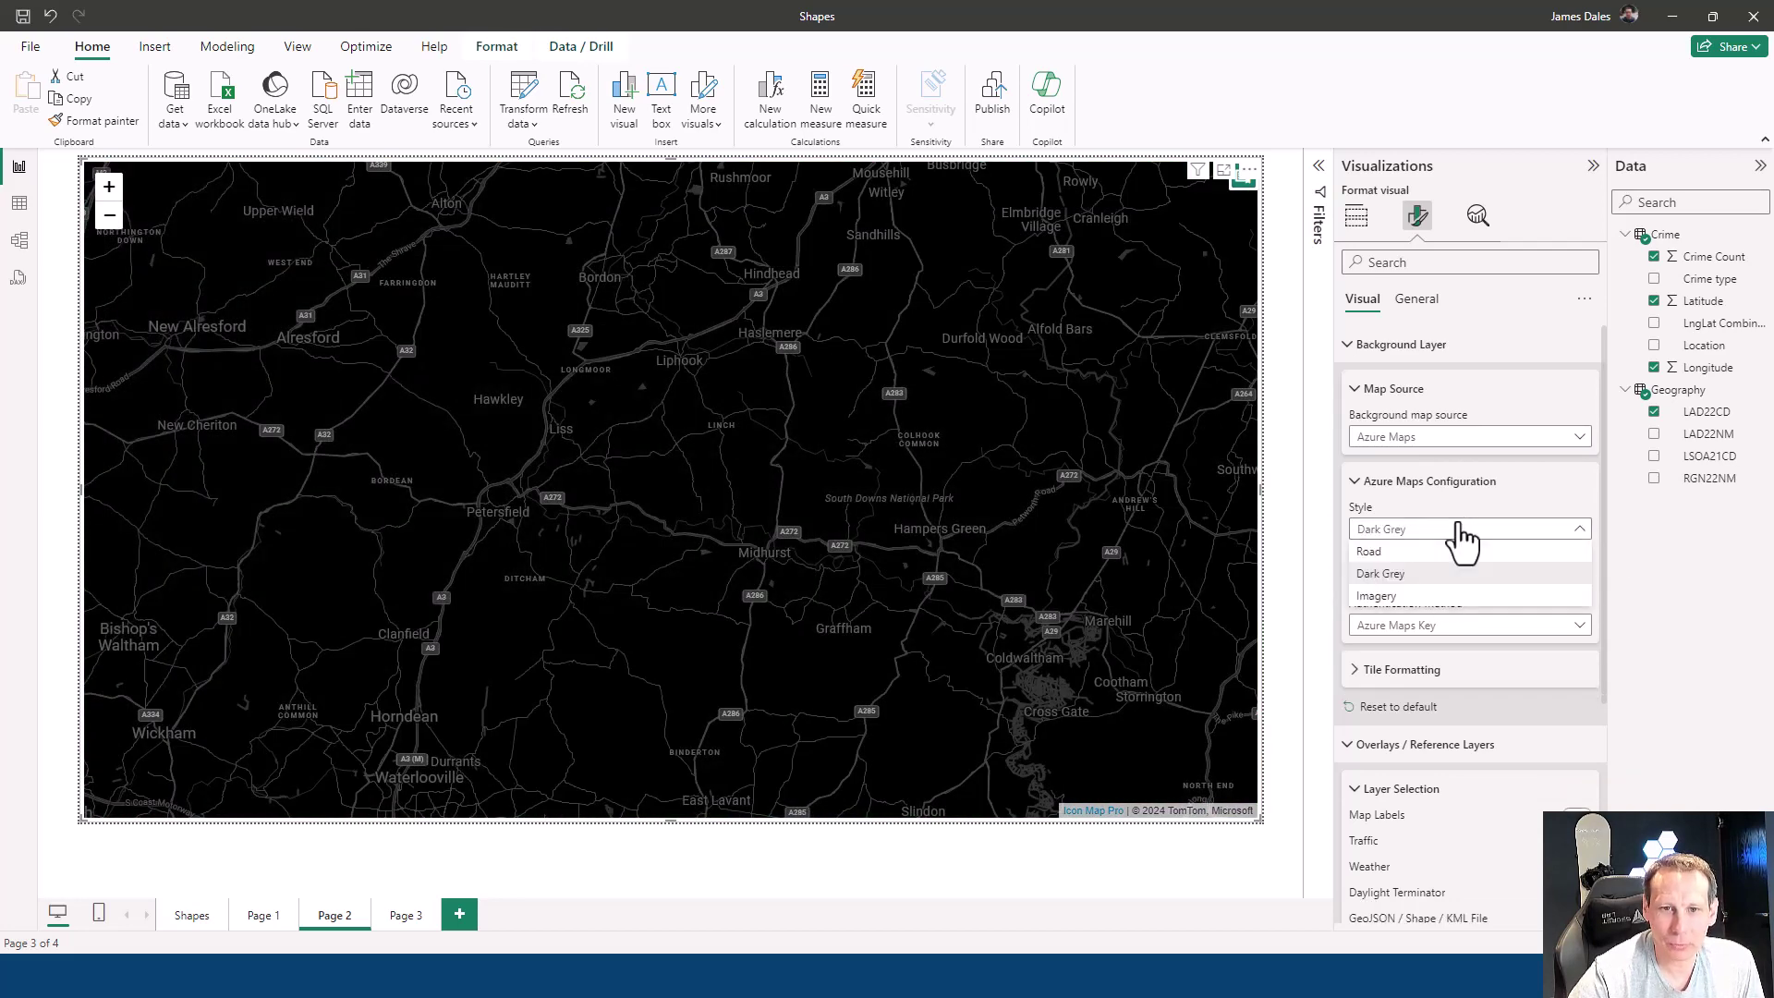
click(1442, 596)
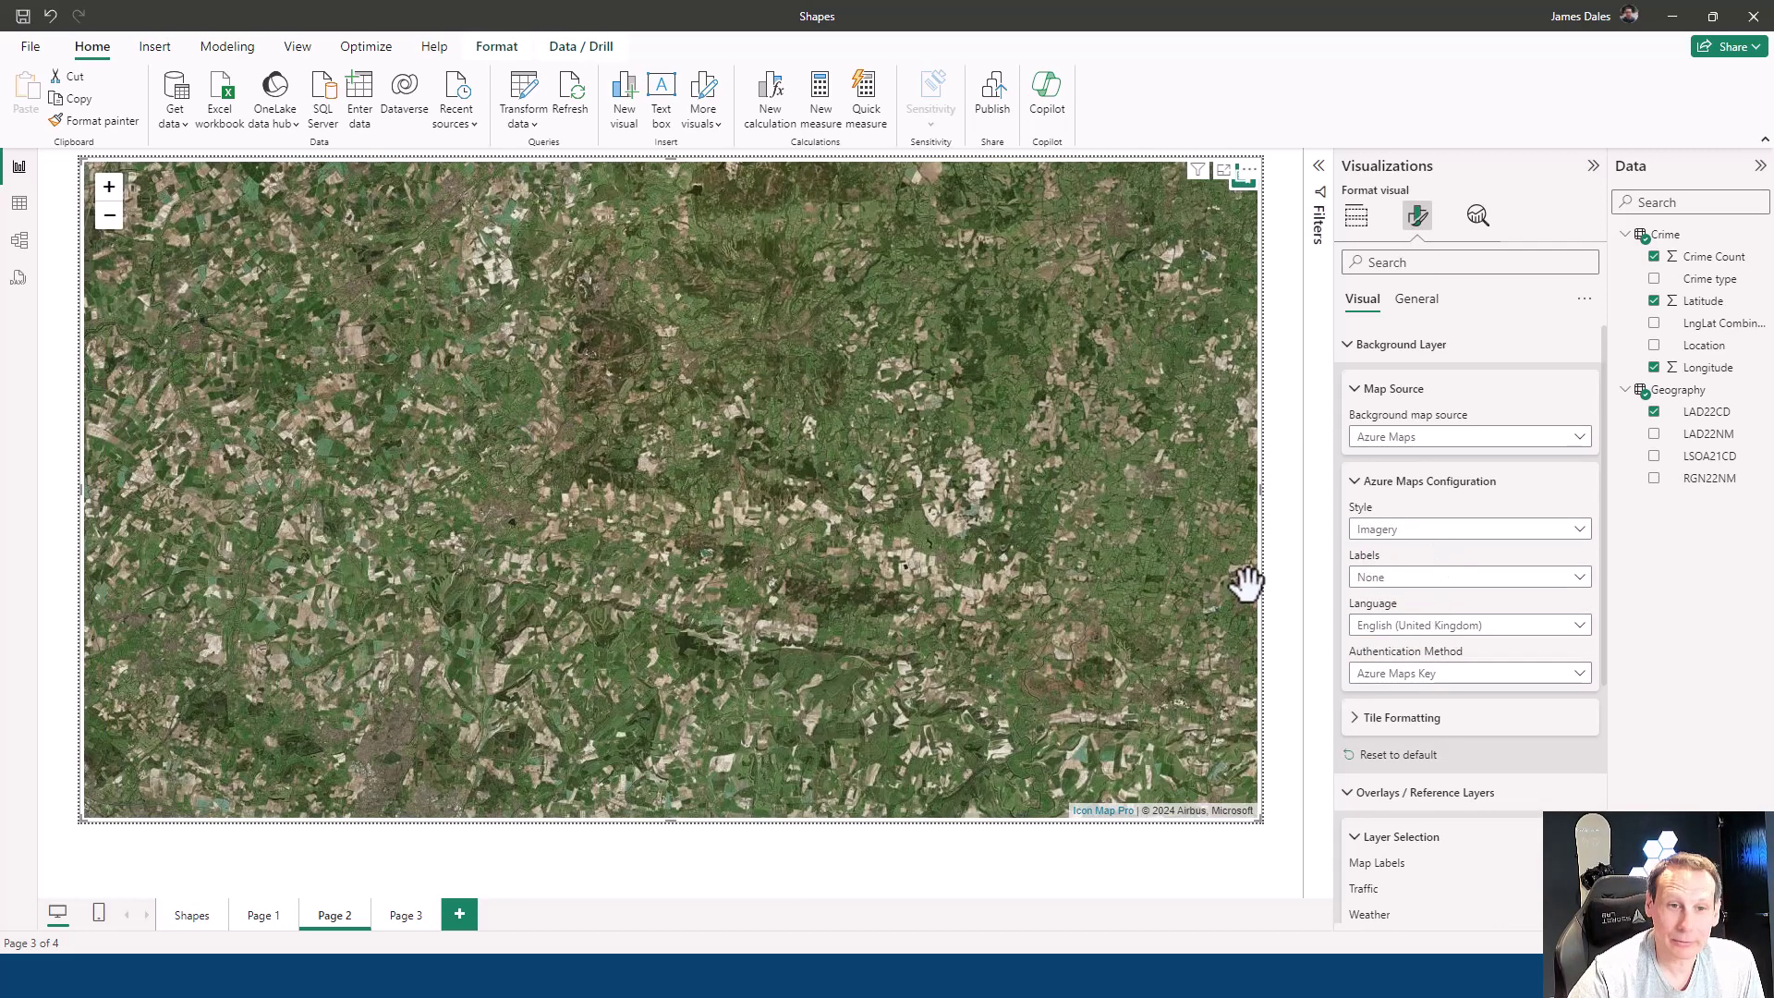
Set labels to Roads, Boundaries and Labels after trying Labels only, then pan to London
click(1425, 579)
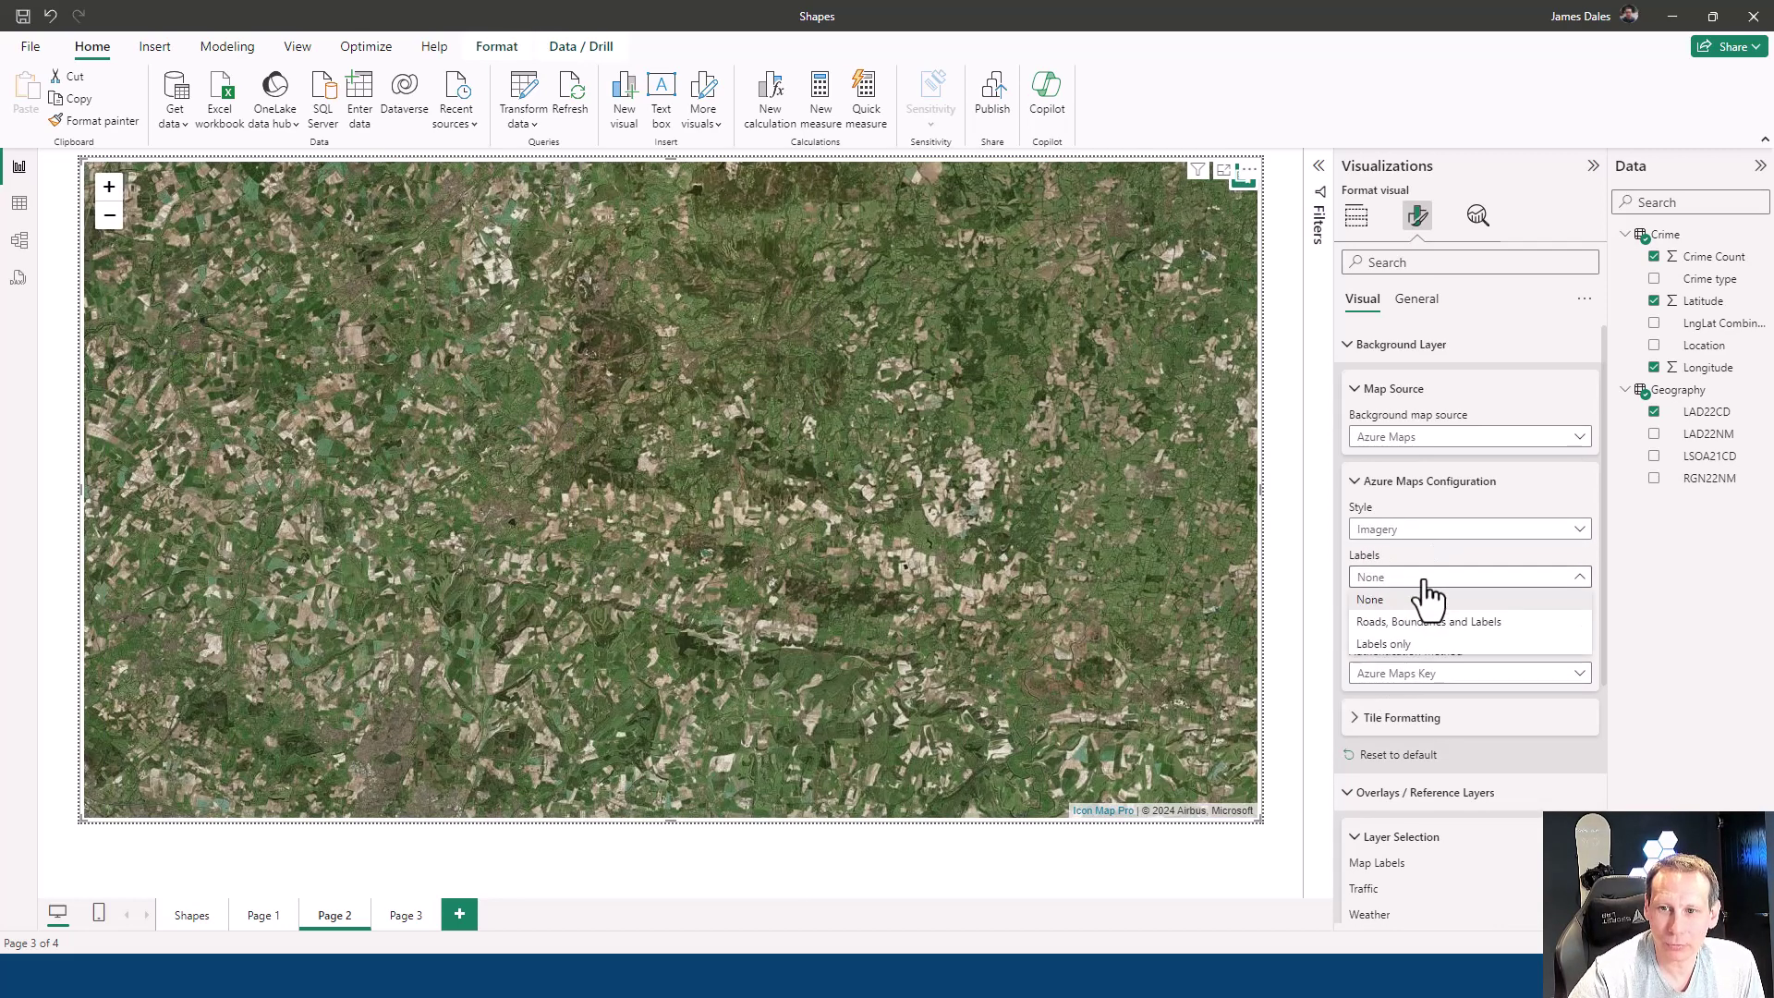
click(1454, 644)
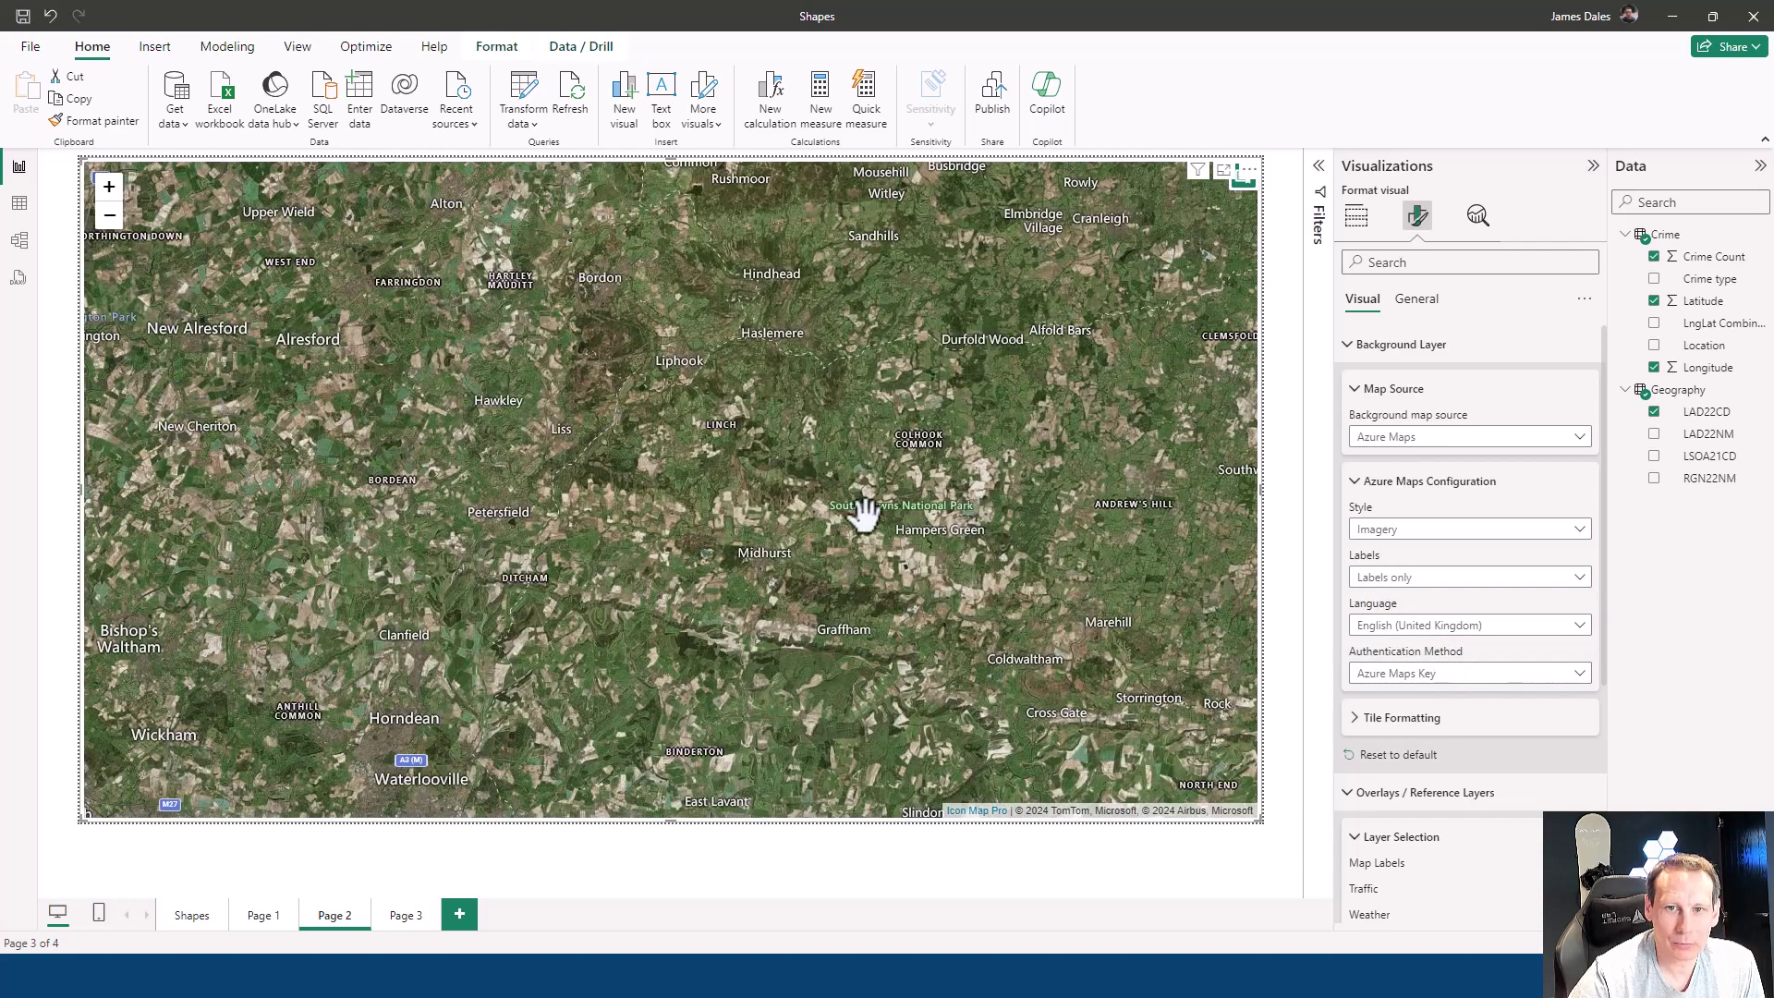
click(1395, 583)
click(1426, 640)
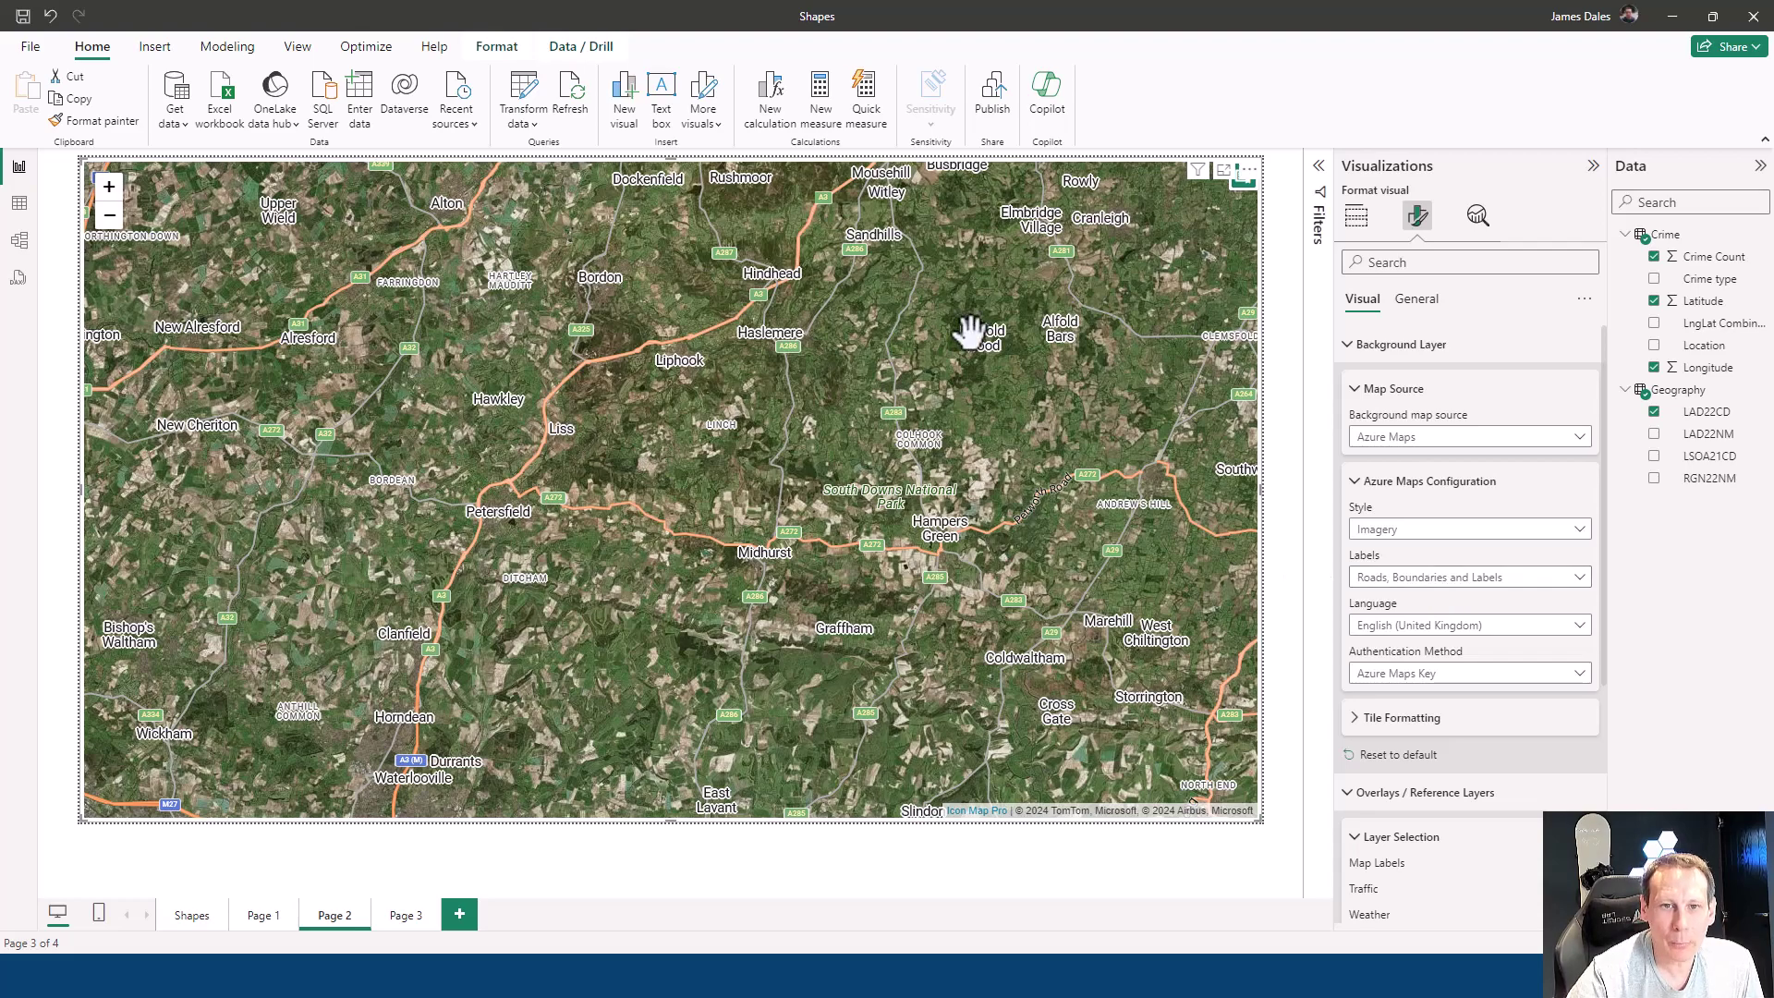
drag(971, 333, 823, 559)
scroll(908, 566, down, 3)
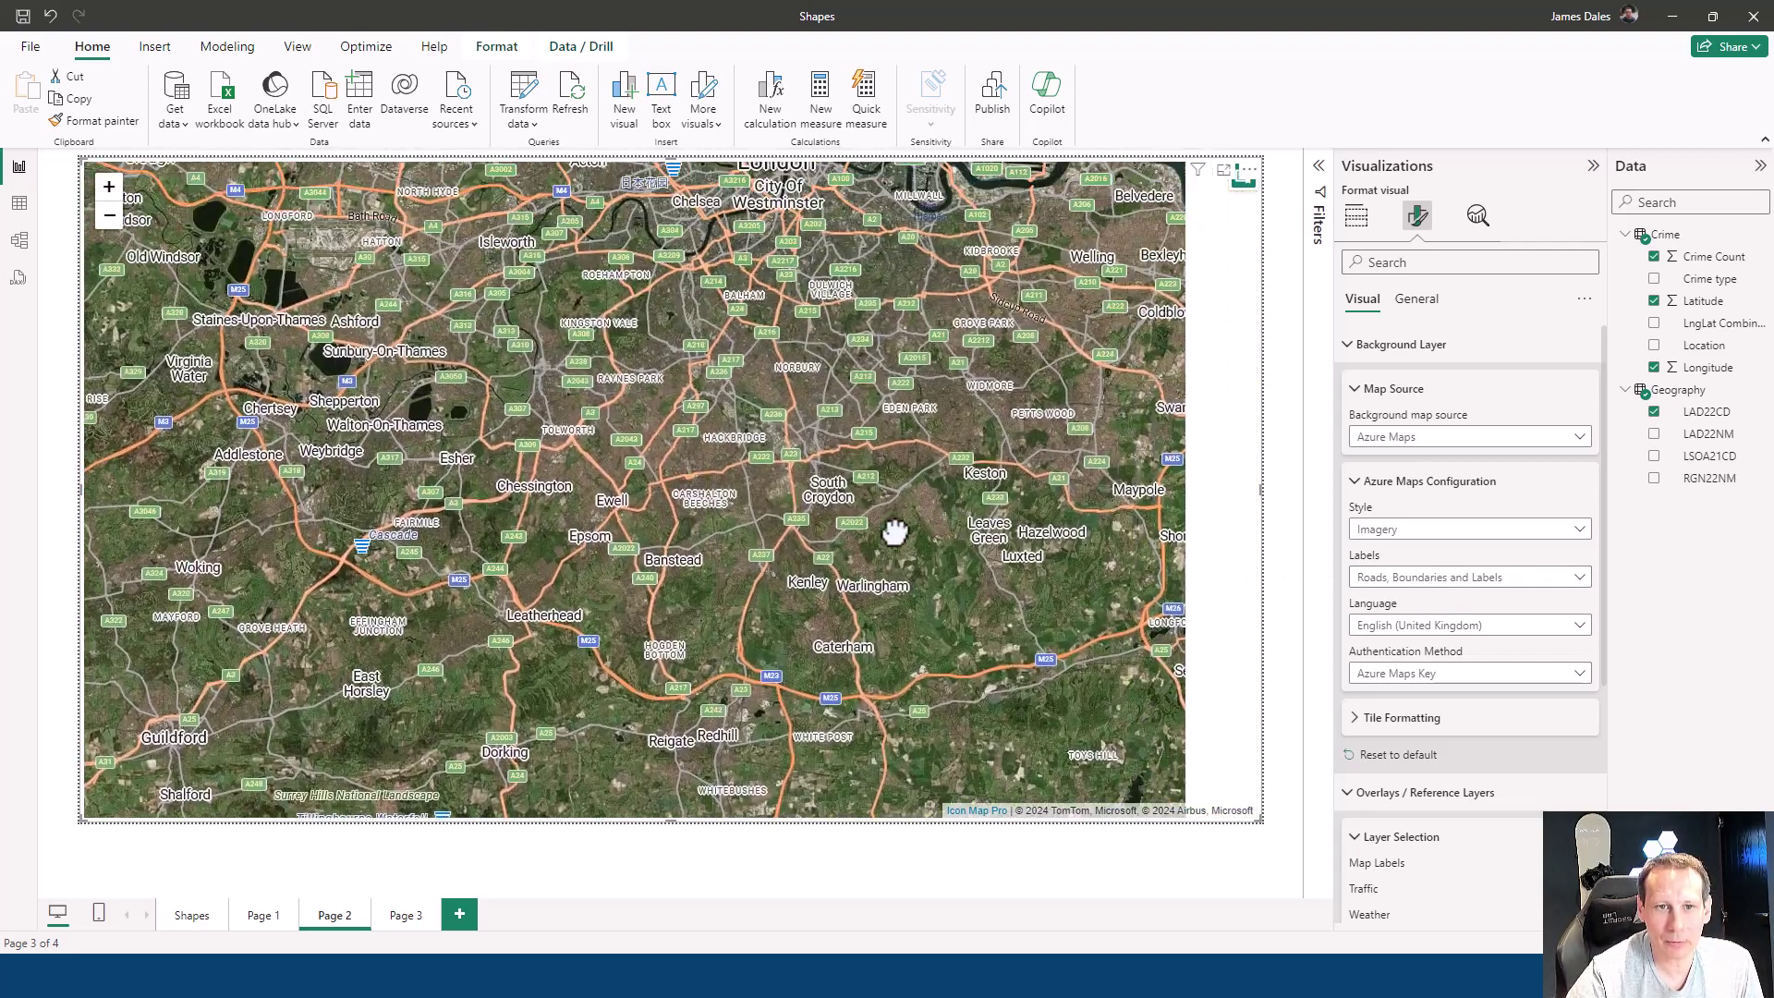
scroll(1014, 300, up, 3)
drag(1014, 301, 1081, 411)
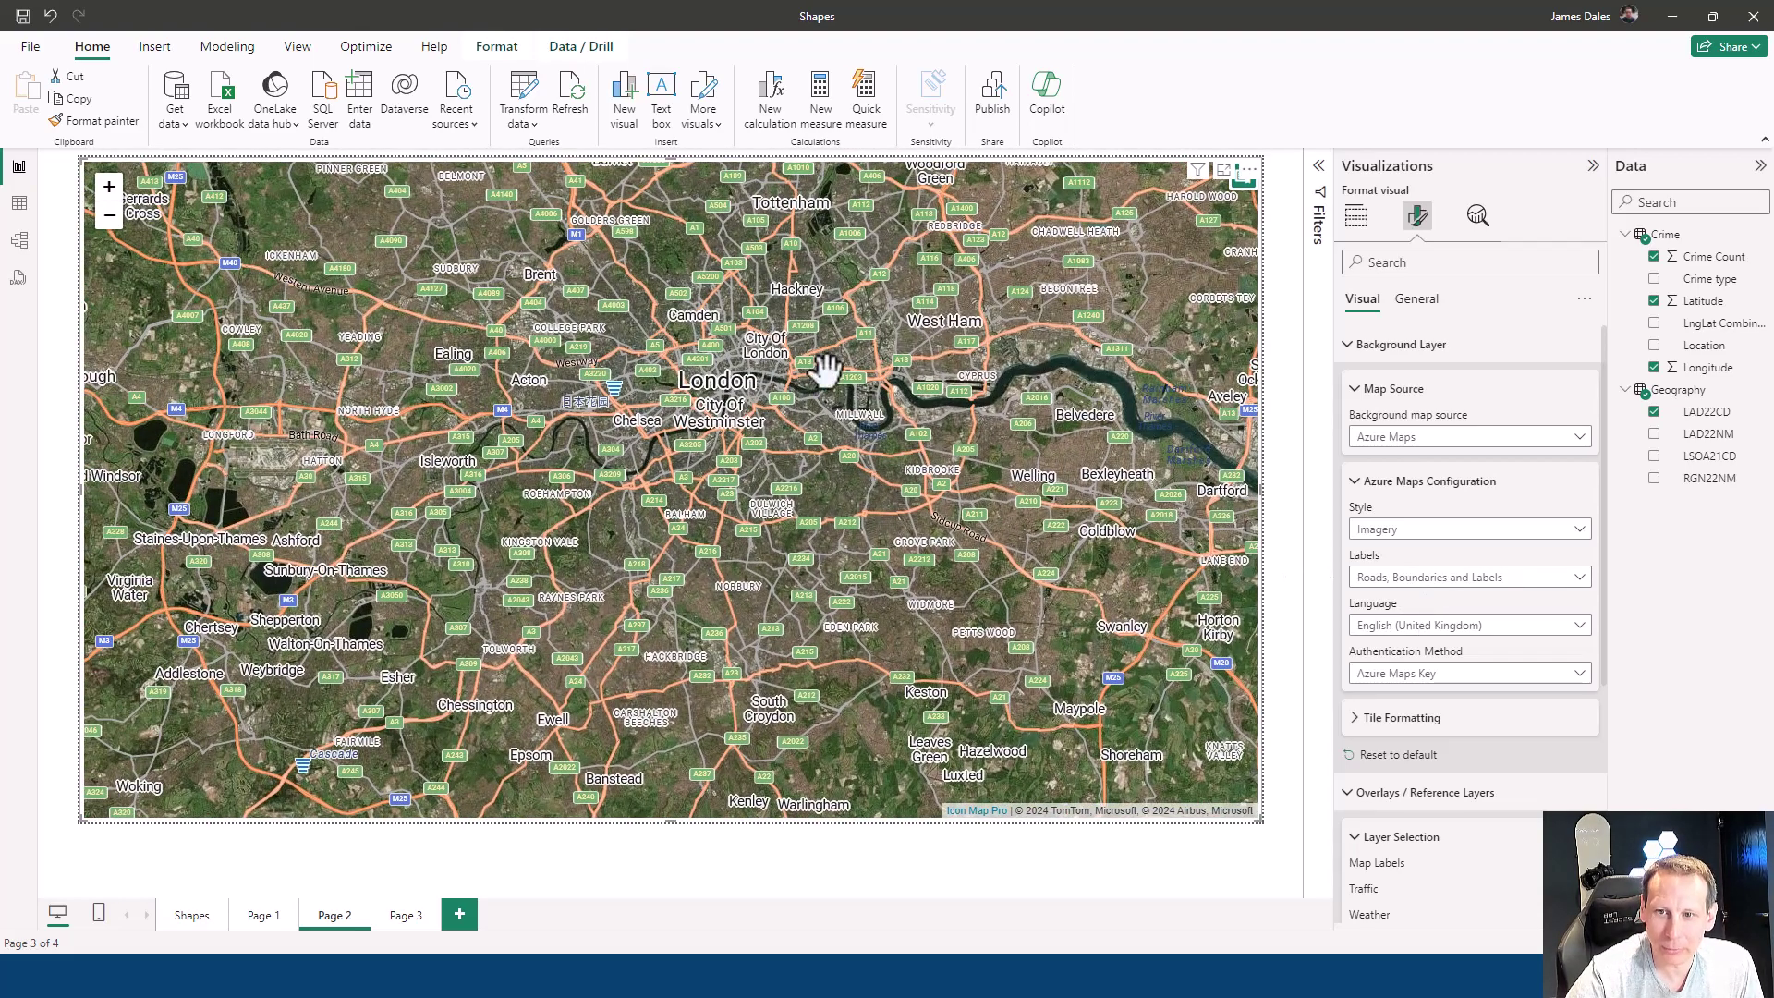
Switch map labels to Arabic, then back to English (United Kingdom)
click(1470, 631)
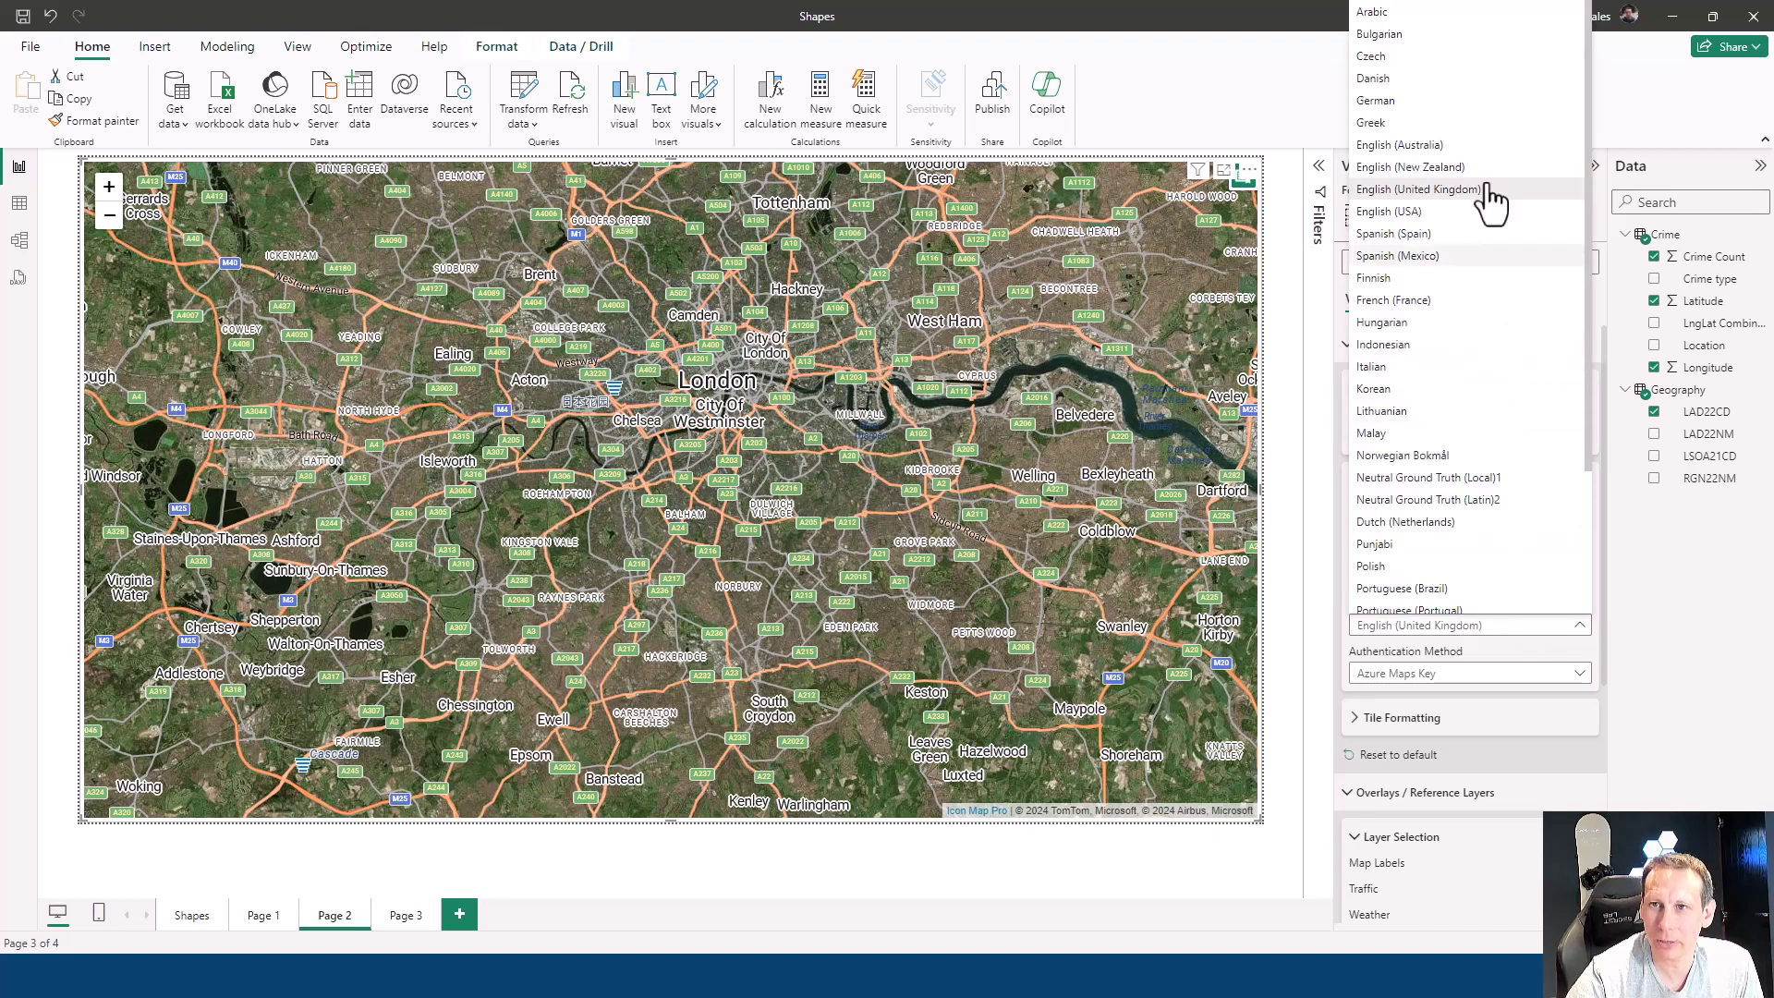
click(1400, 14)
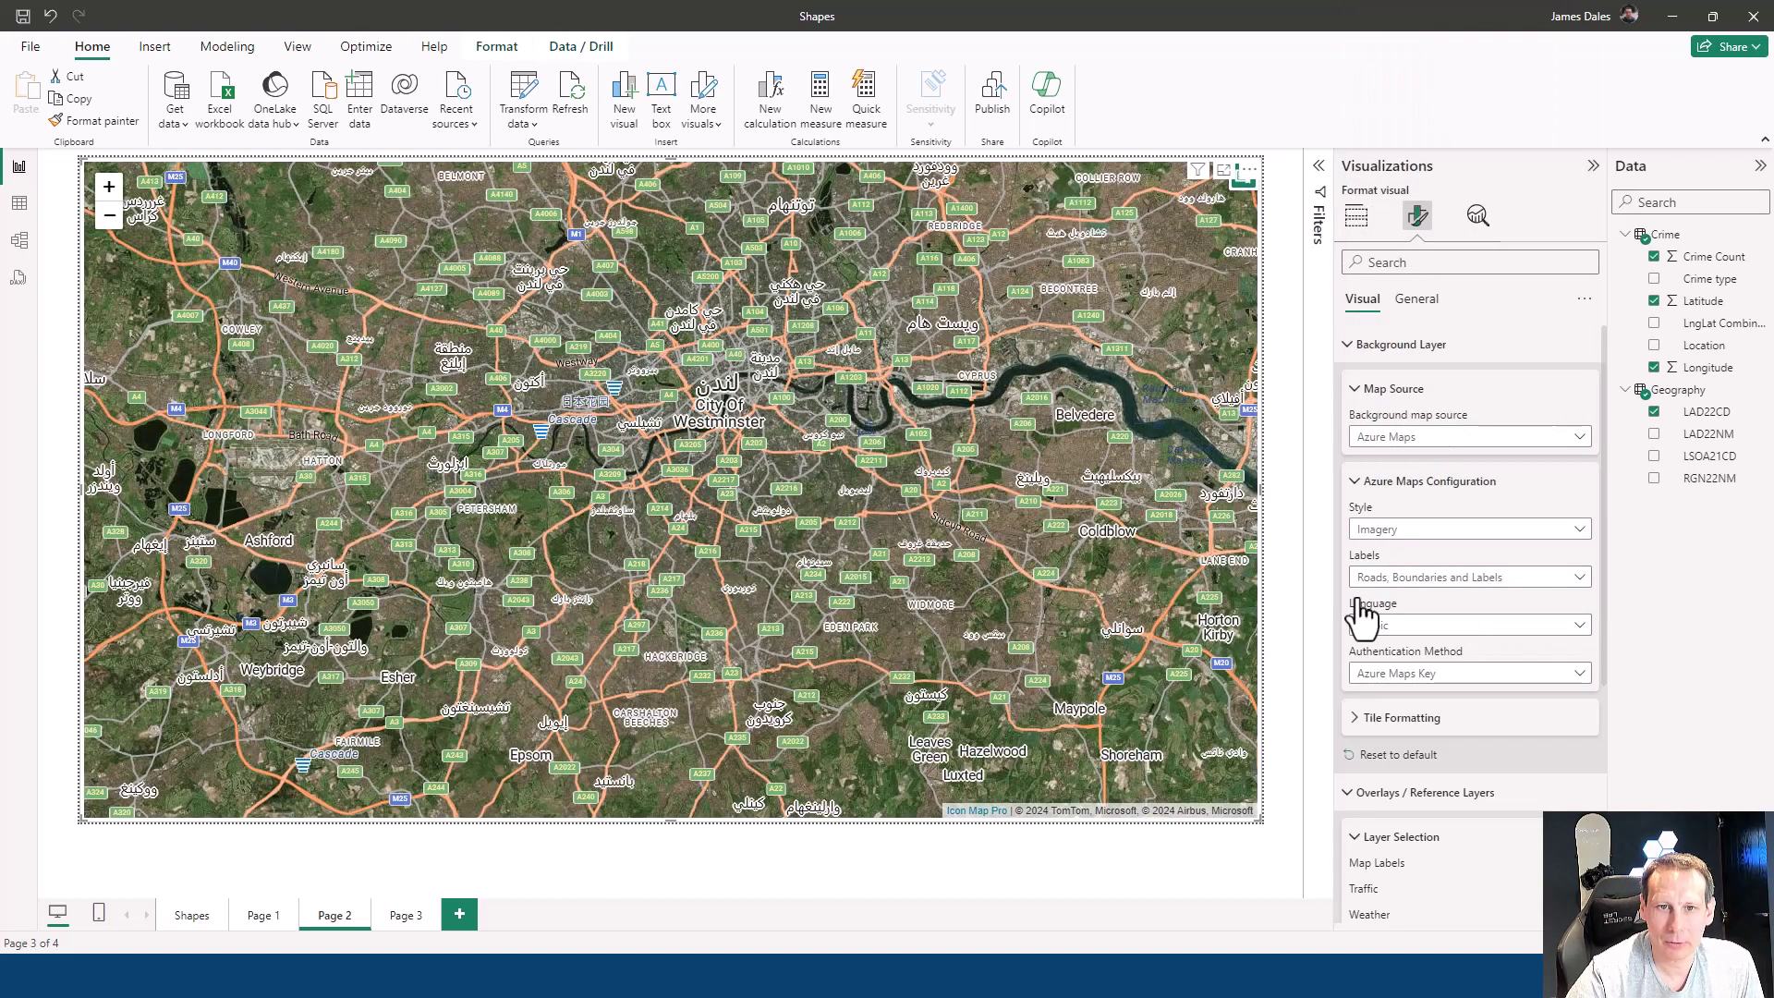
scroll(749, 396, up, 3)
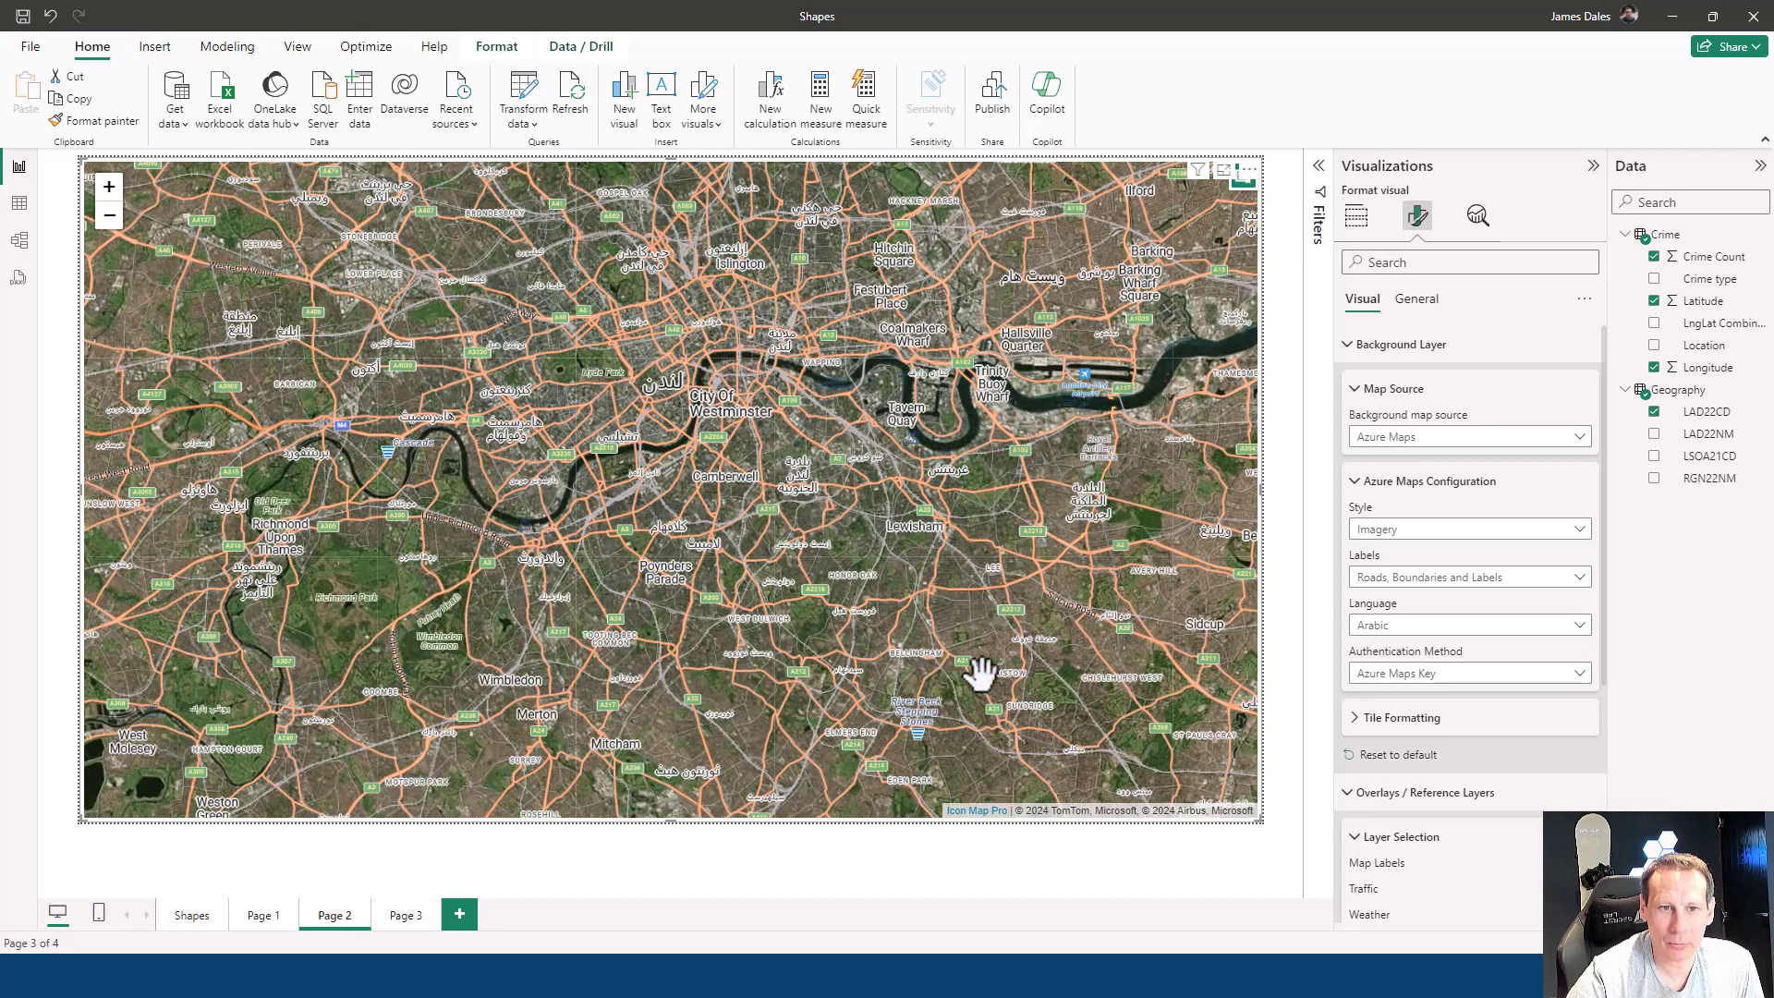
click(1403, 631)
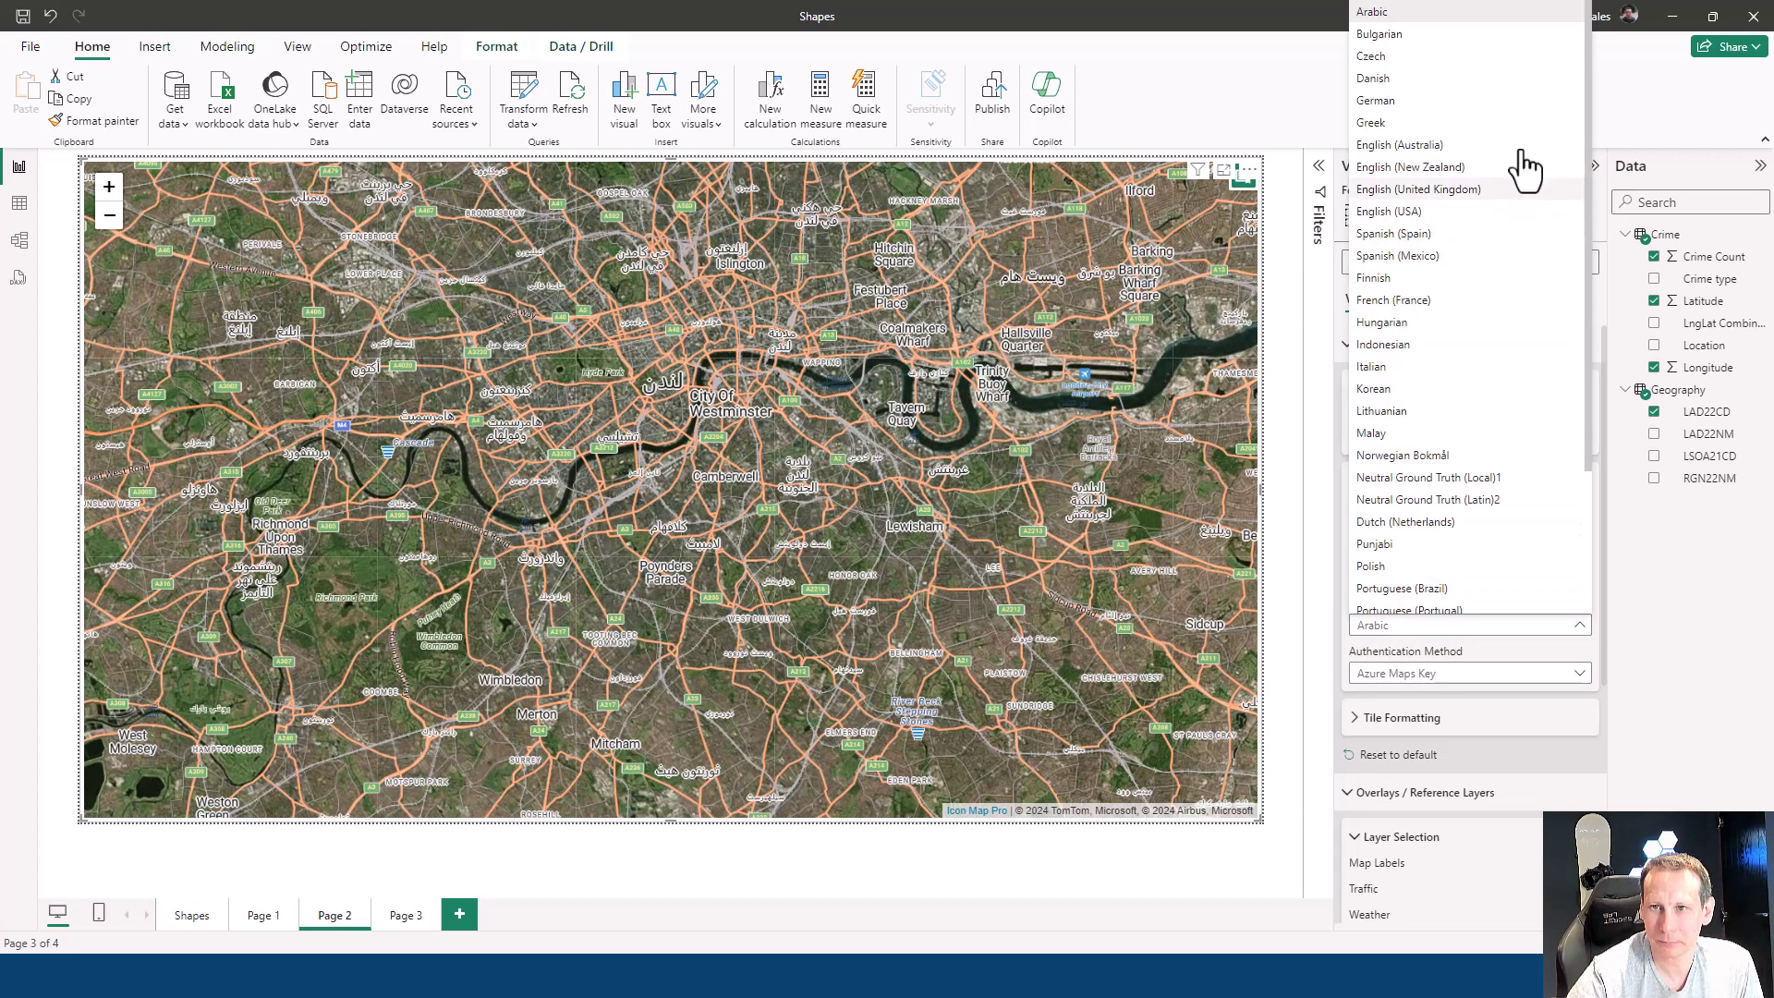
click(1468, 190)
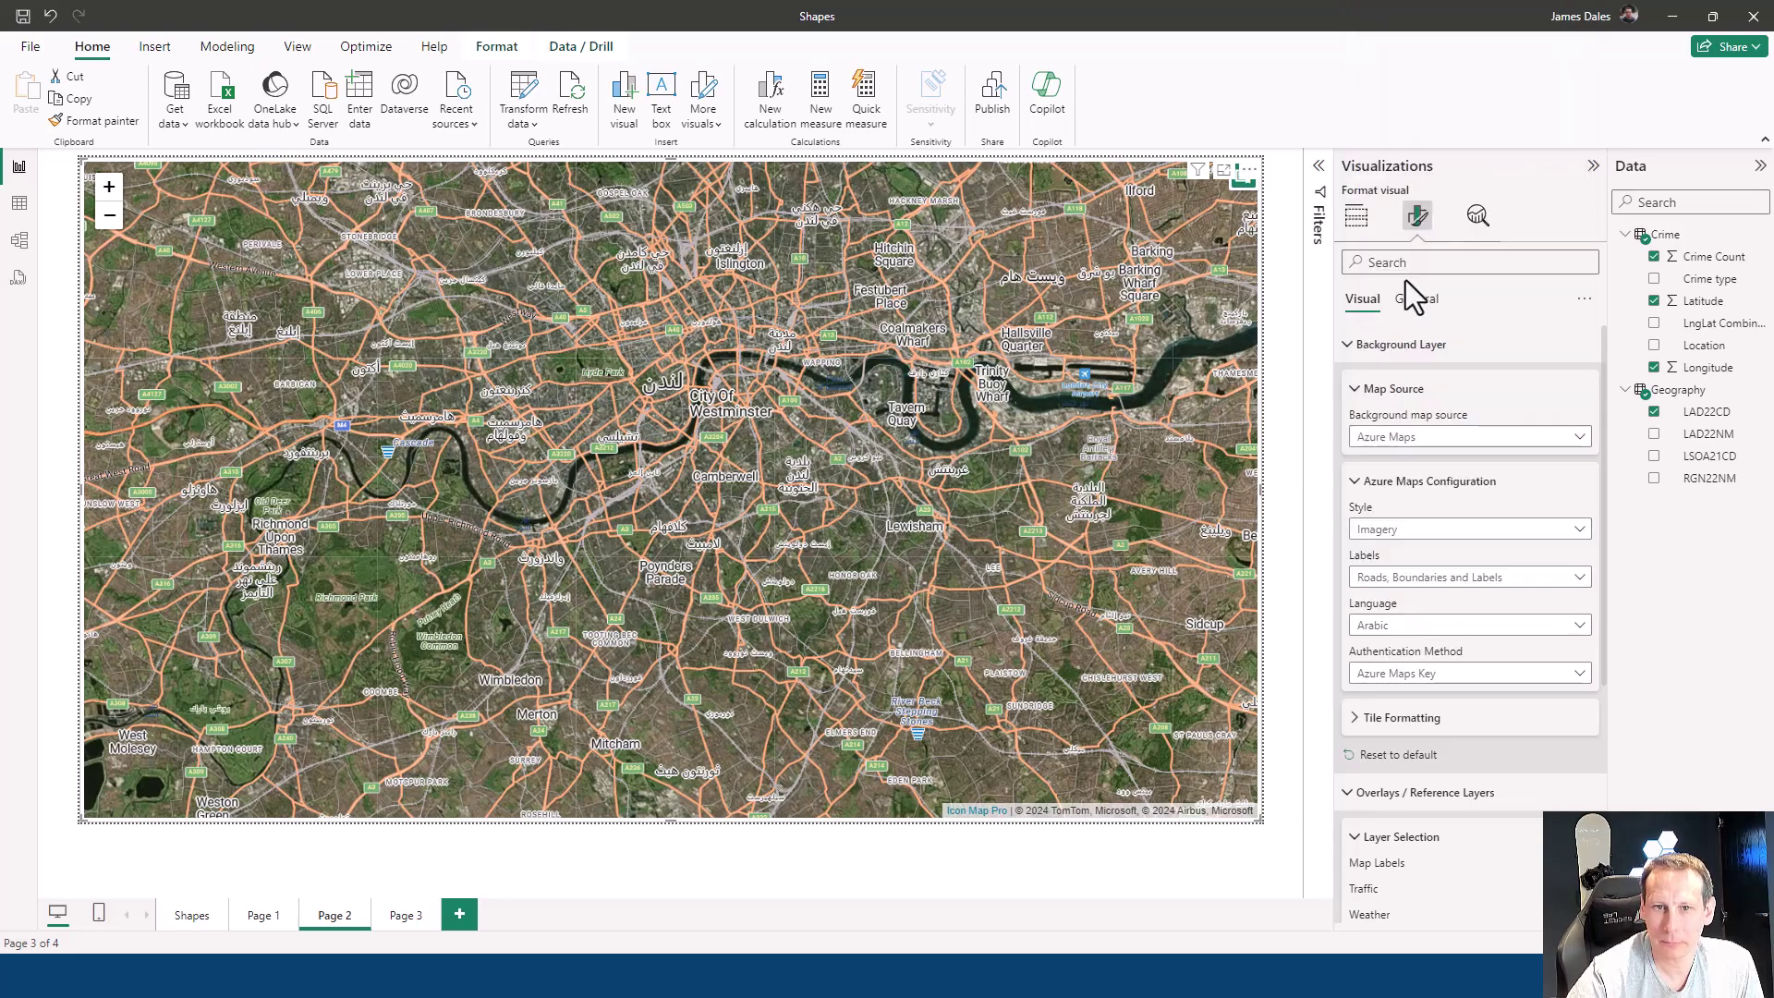
scroll(951, 546, down, 1)
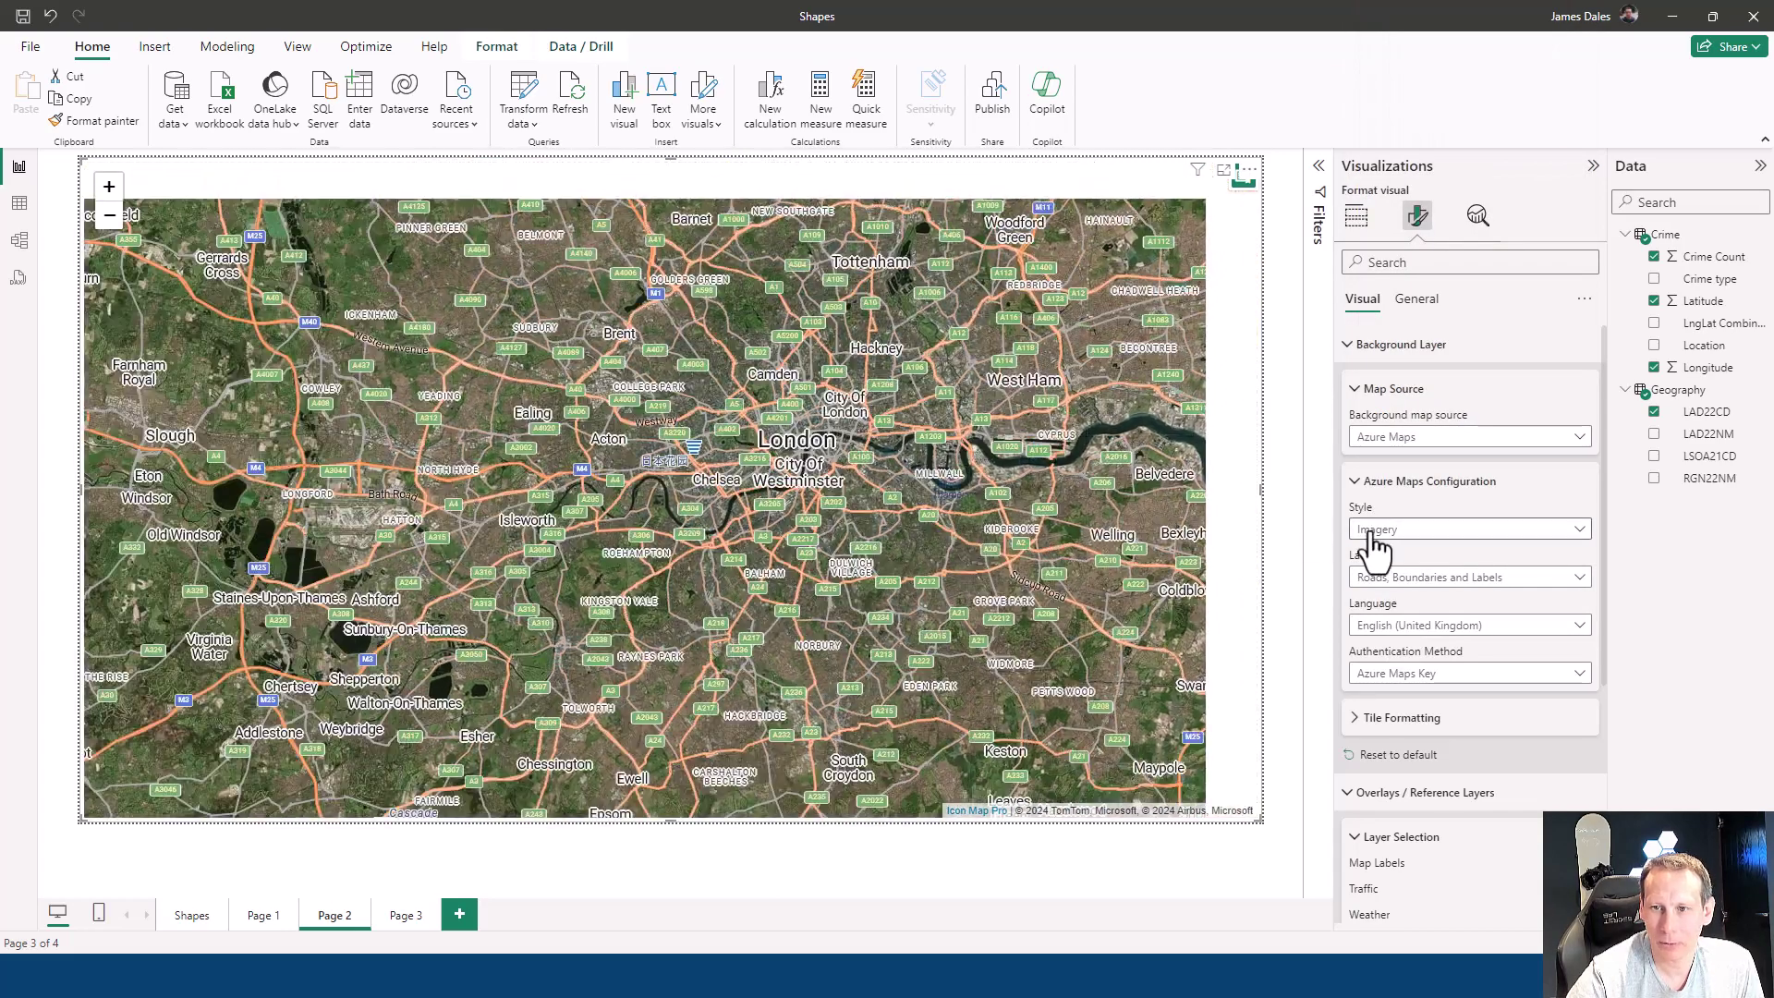
Set the Azure Maps style to Road and pan to show more south of London
click(1374, 533)
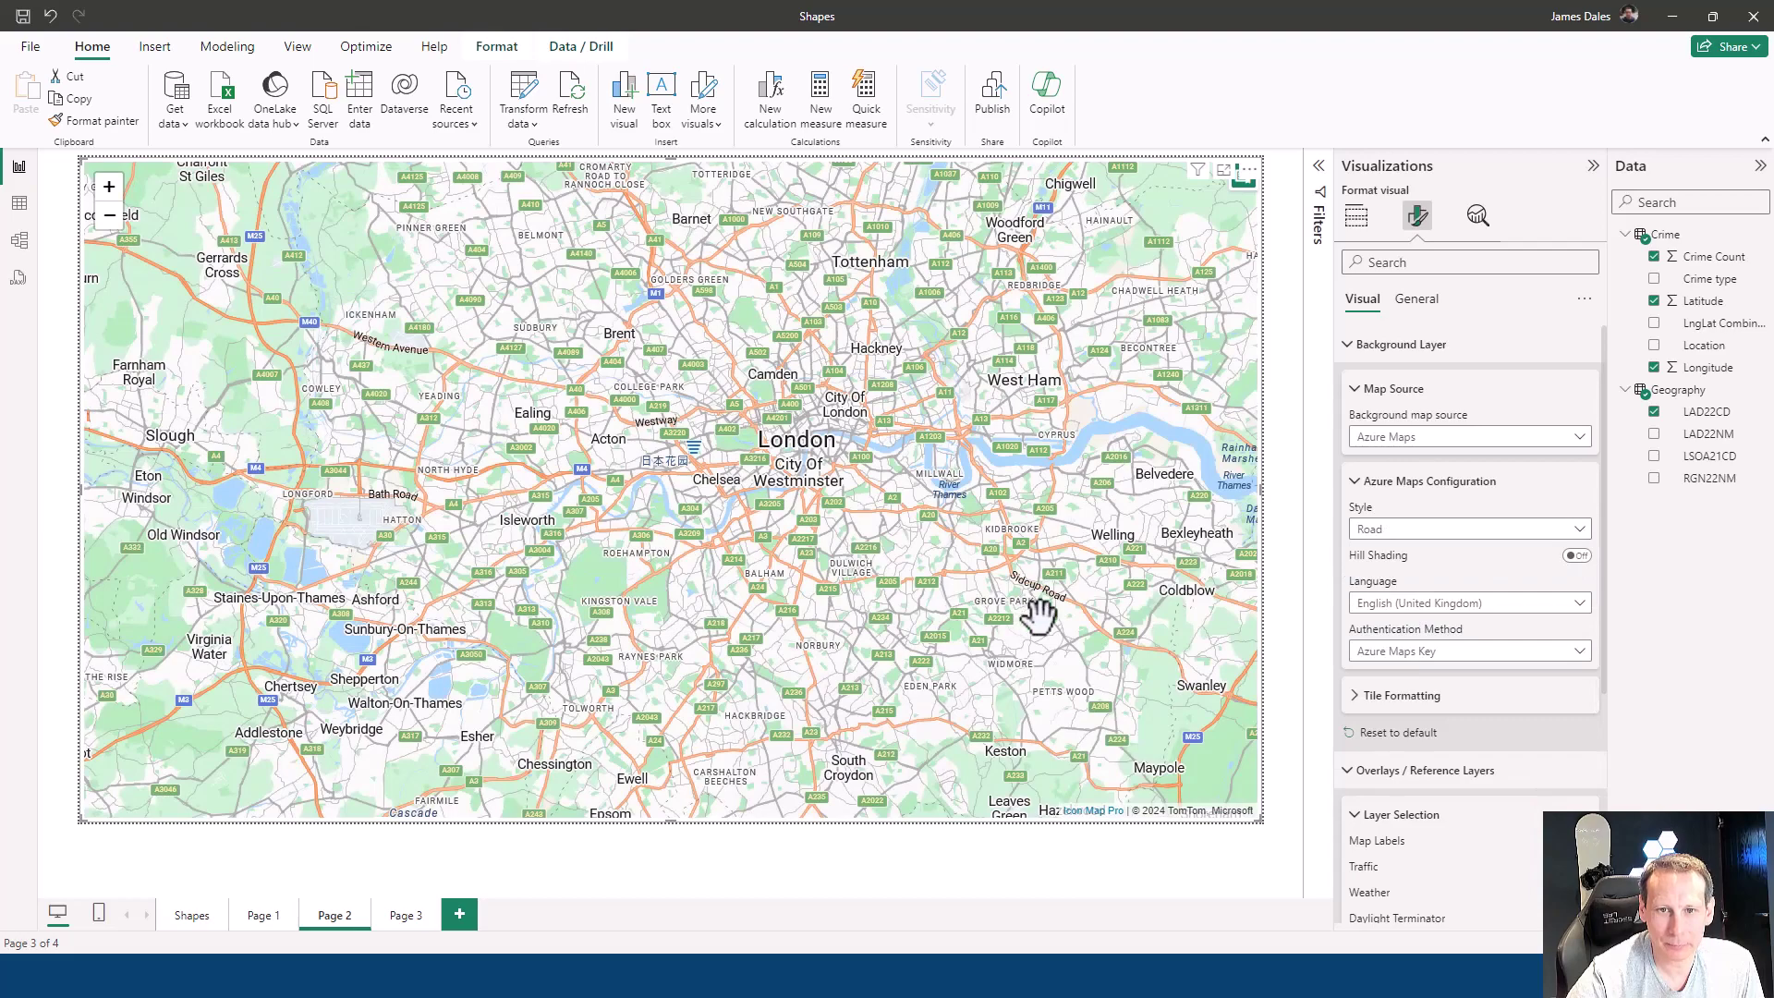
scroll(918, 599, down, 2)
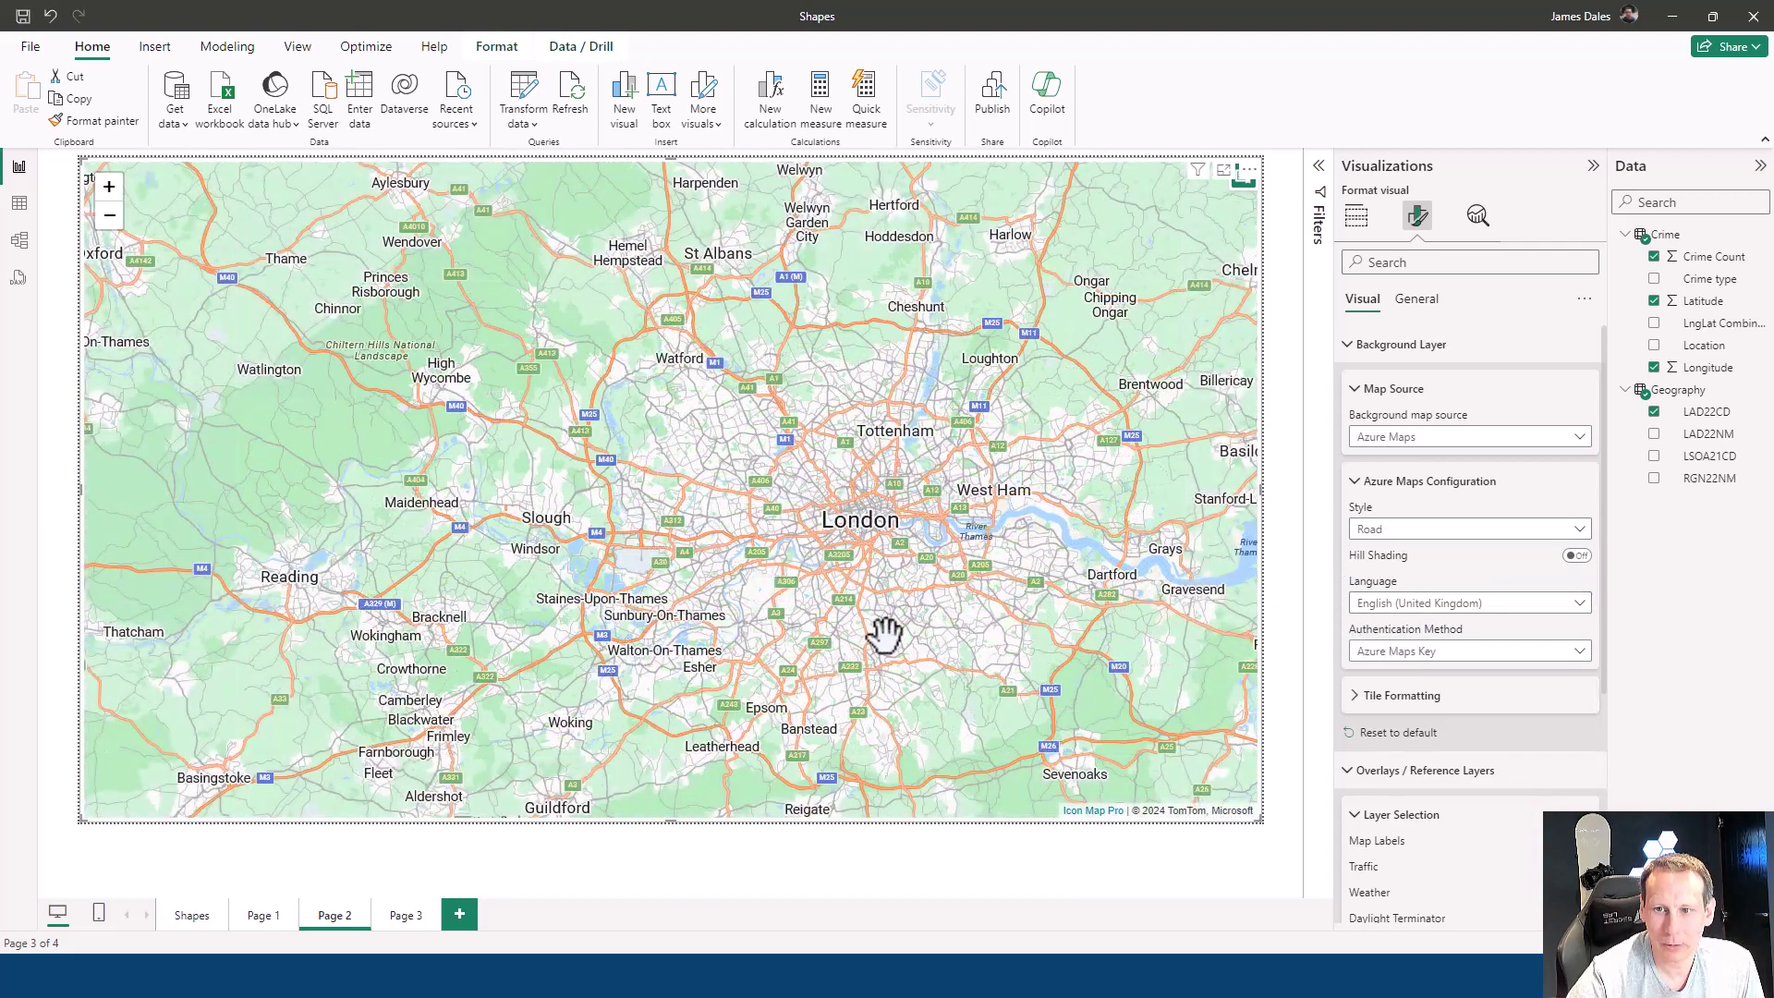
drag(884, 632, 792, 467)
scroll(790, 534, down, 1)
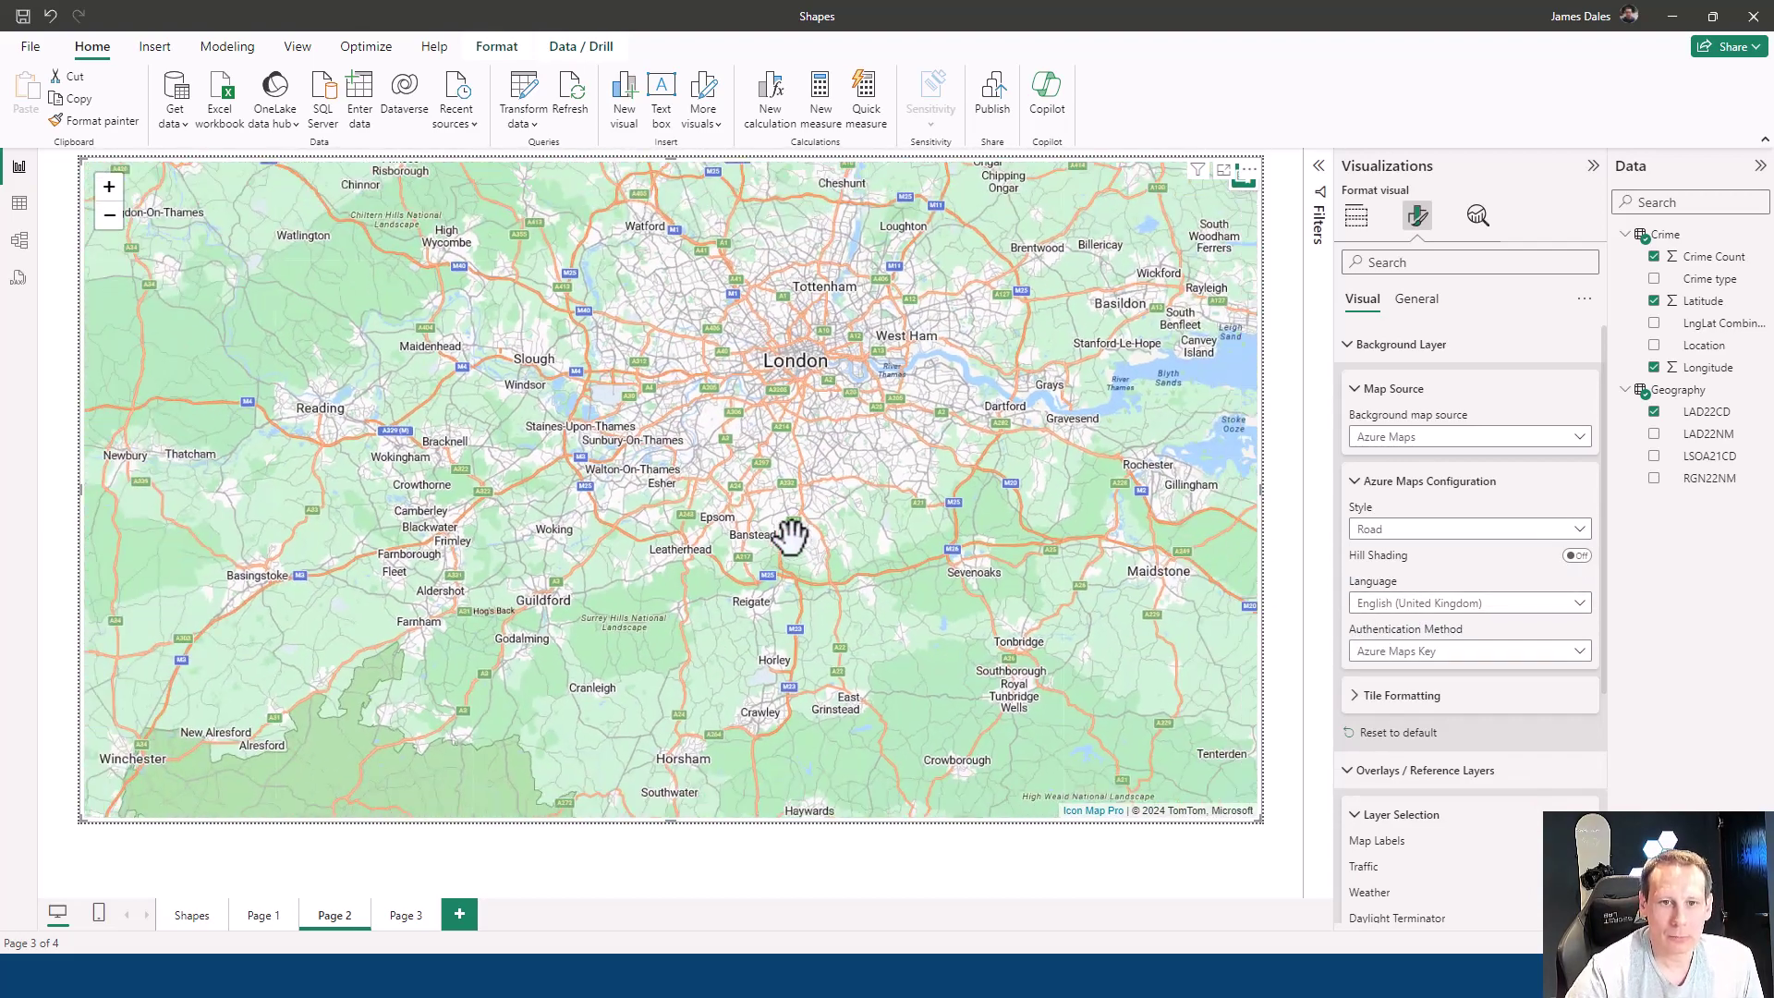
scroll(790, 534, down, 1)
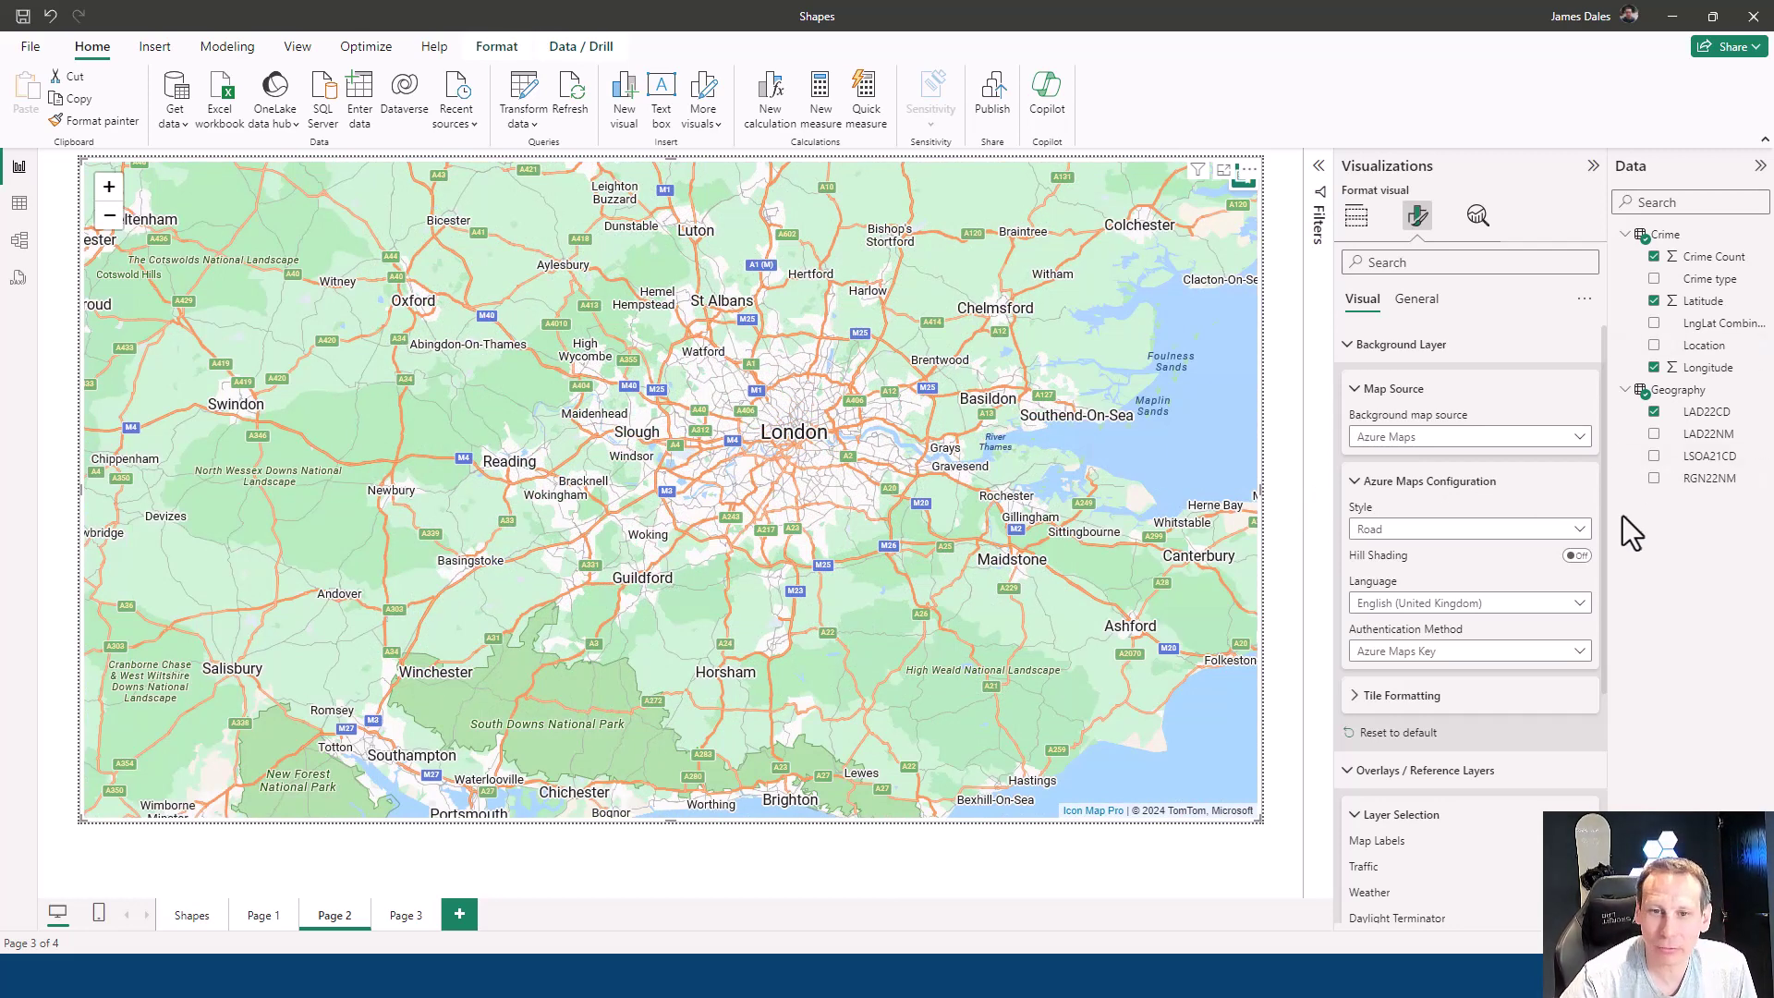
scroll(1492, 615, down, 1)
scroll(1497, 614, down, 1)
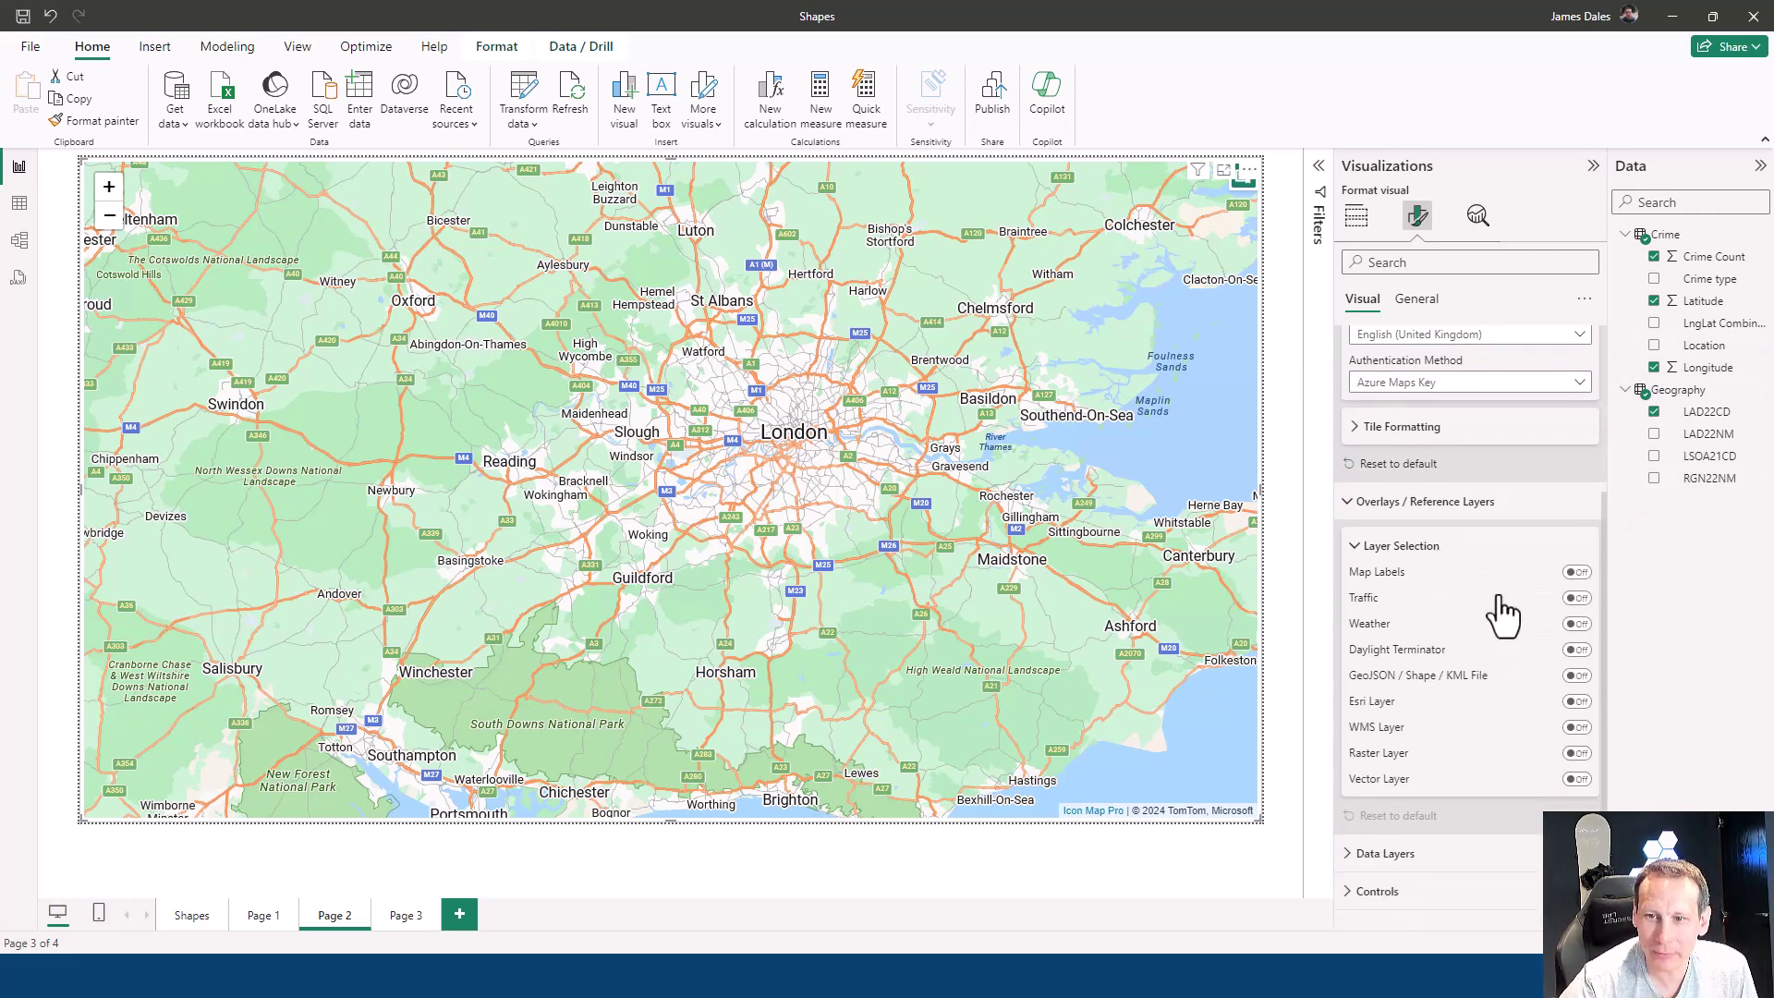
Turn on the Traffic layer and pan the map to Thorpe and Egham
click(1579, 598)
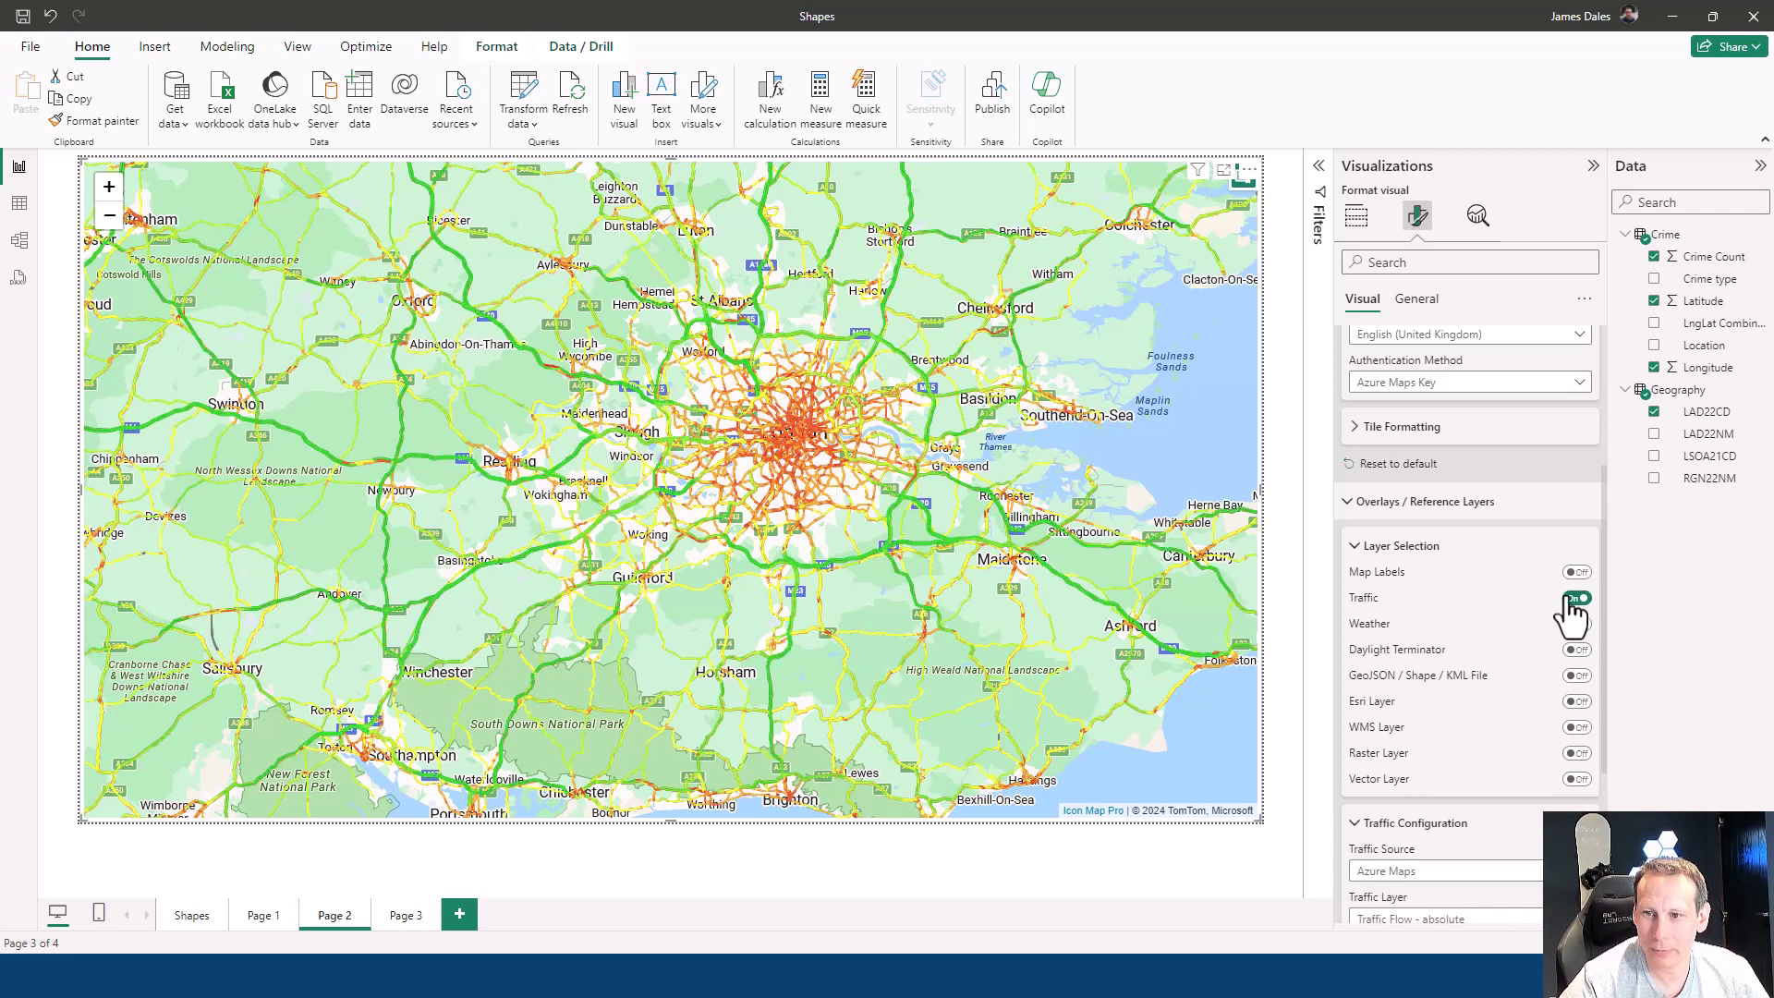
scroll(1553, 614, down, 1)
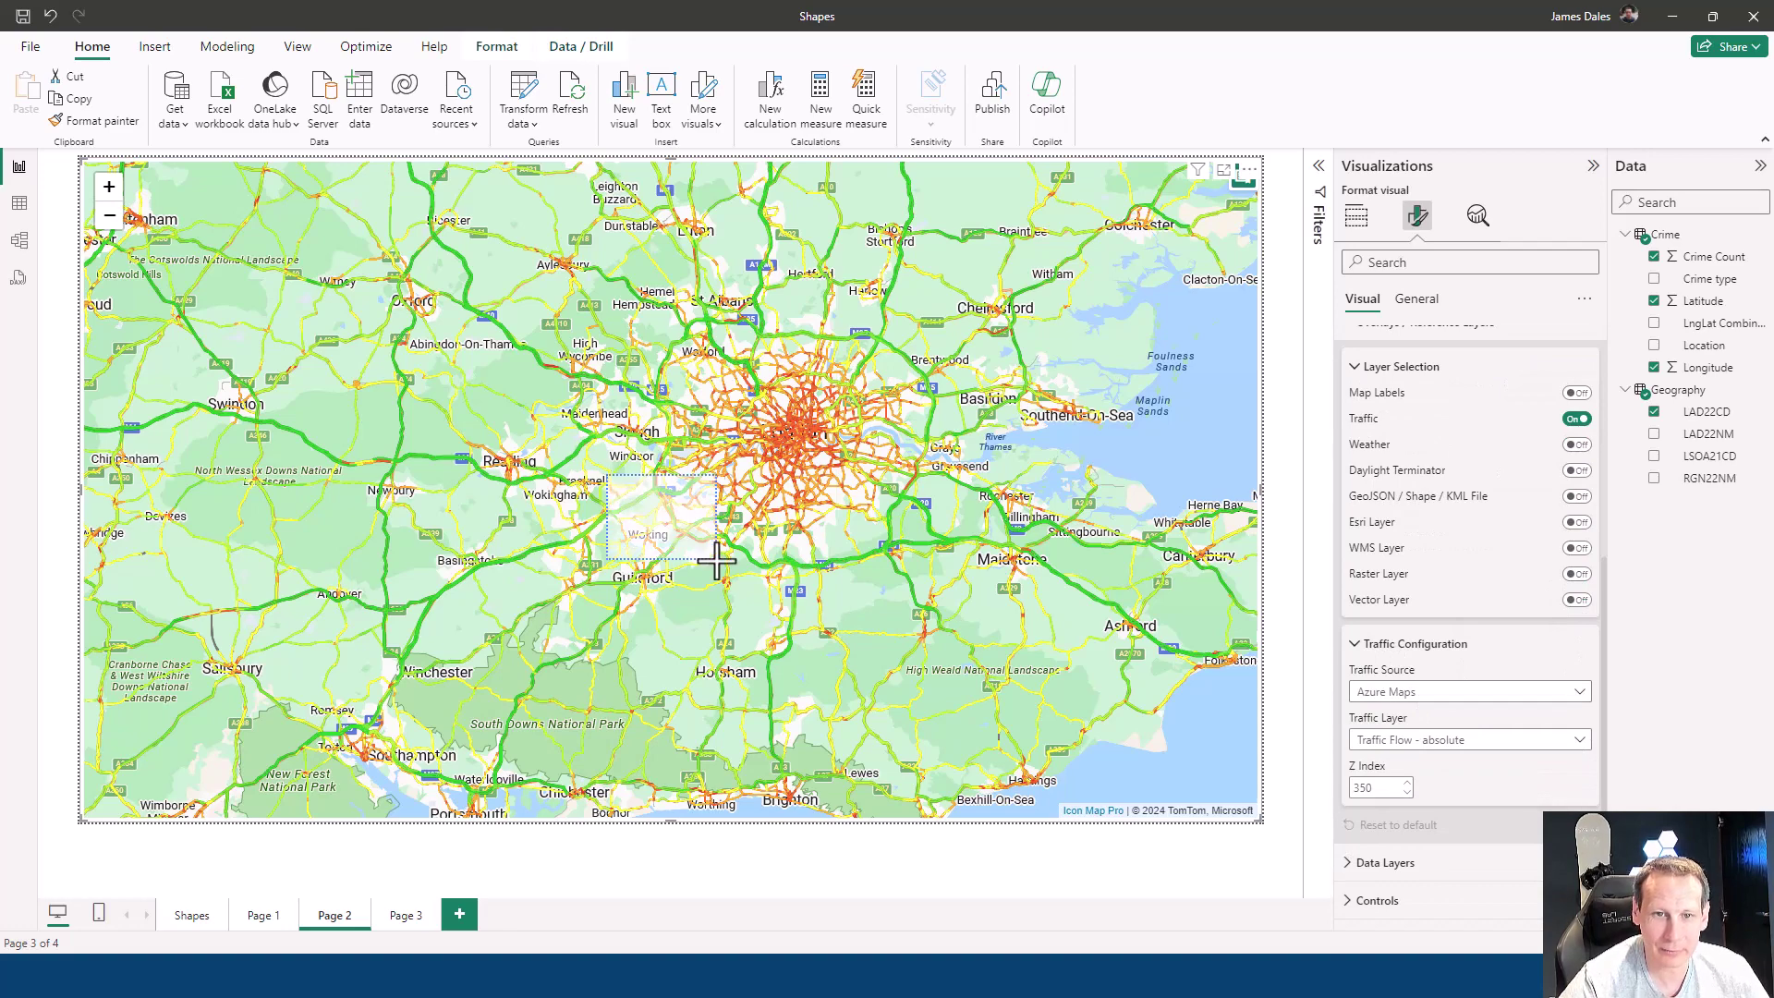
scroll(719, 486, up, 3)
scroll(653, 348, up, 2)
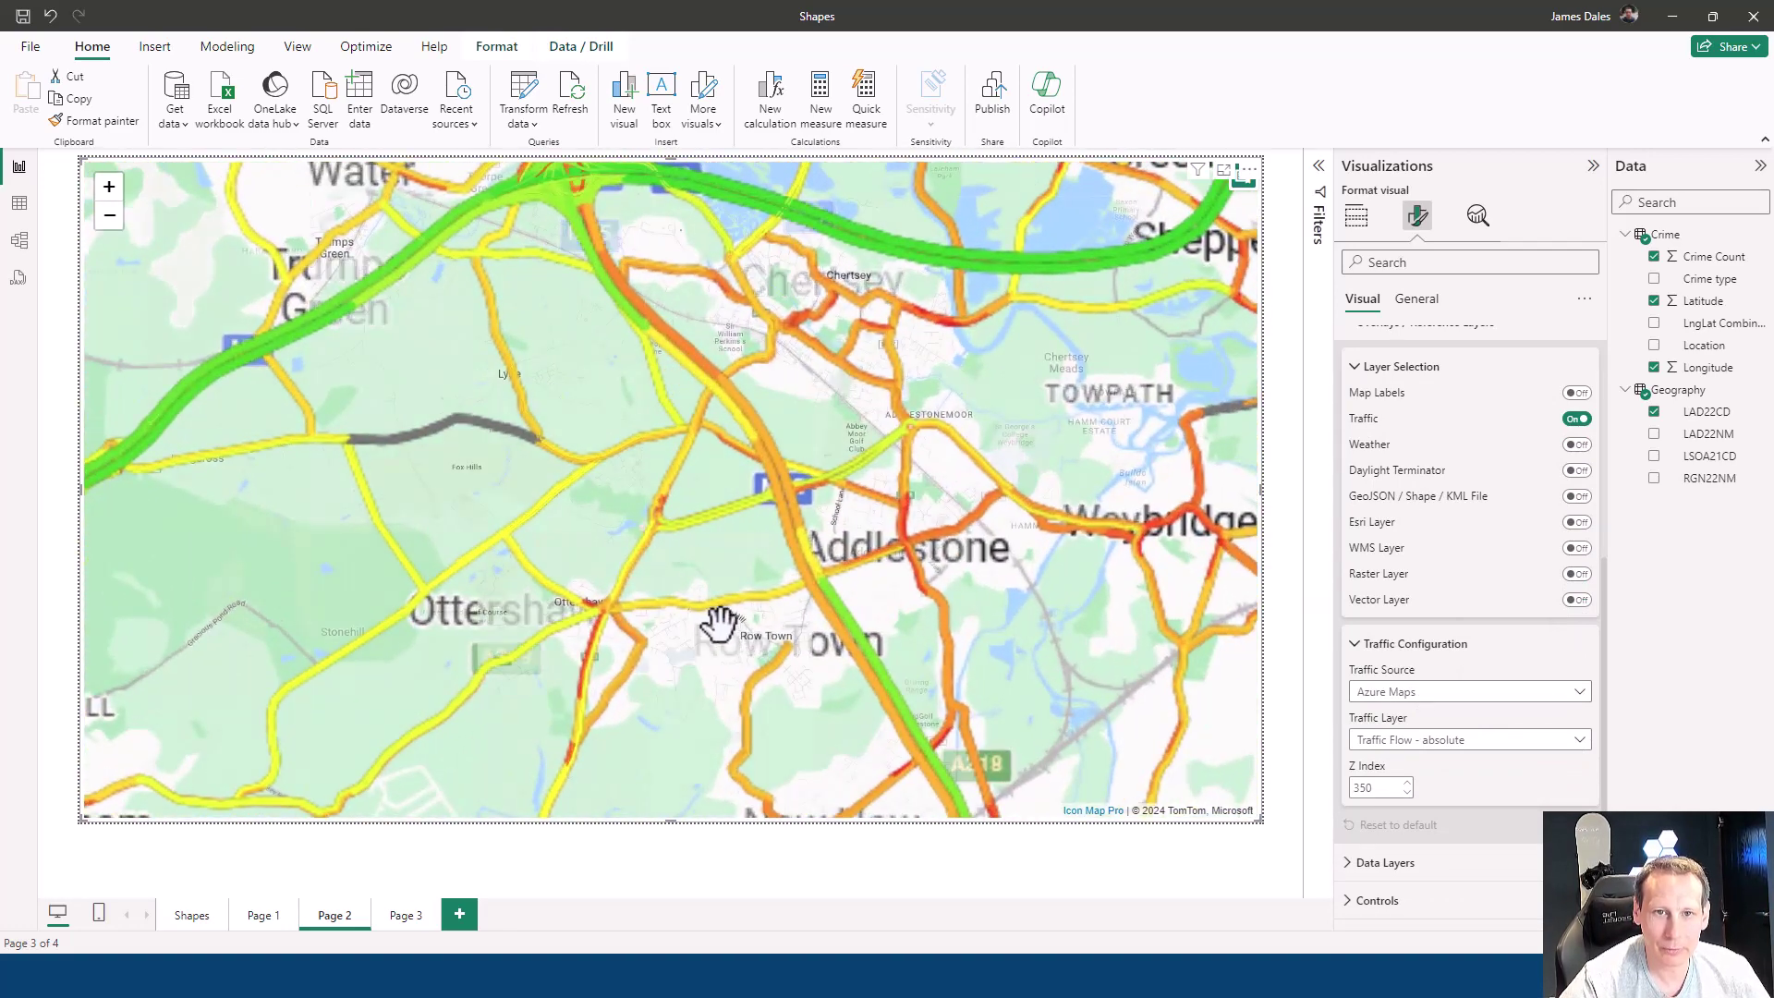
drag(536, 316, 686, 594)
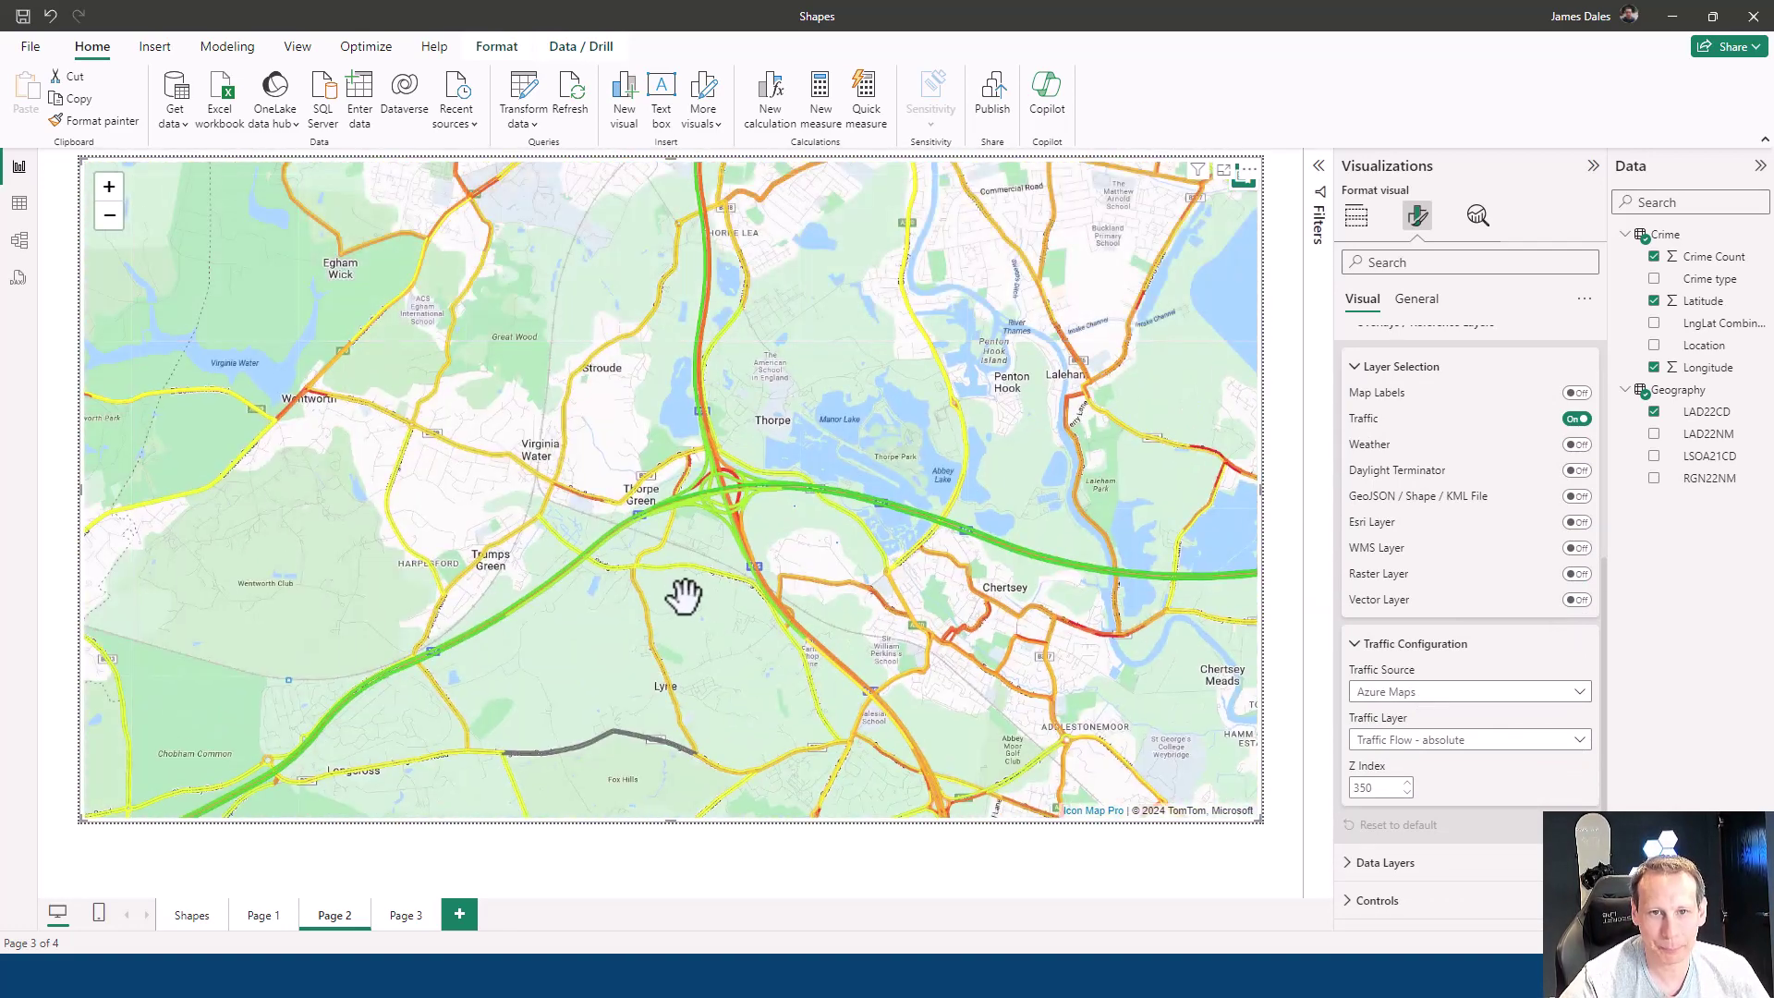
scroll(722, 246, up, 1)
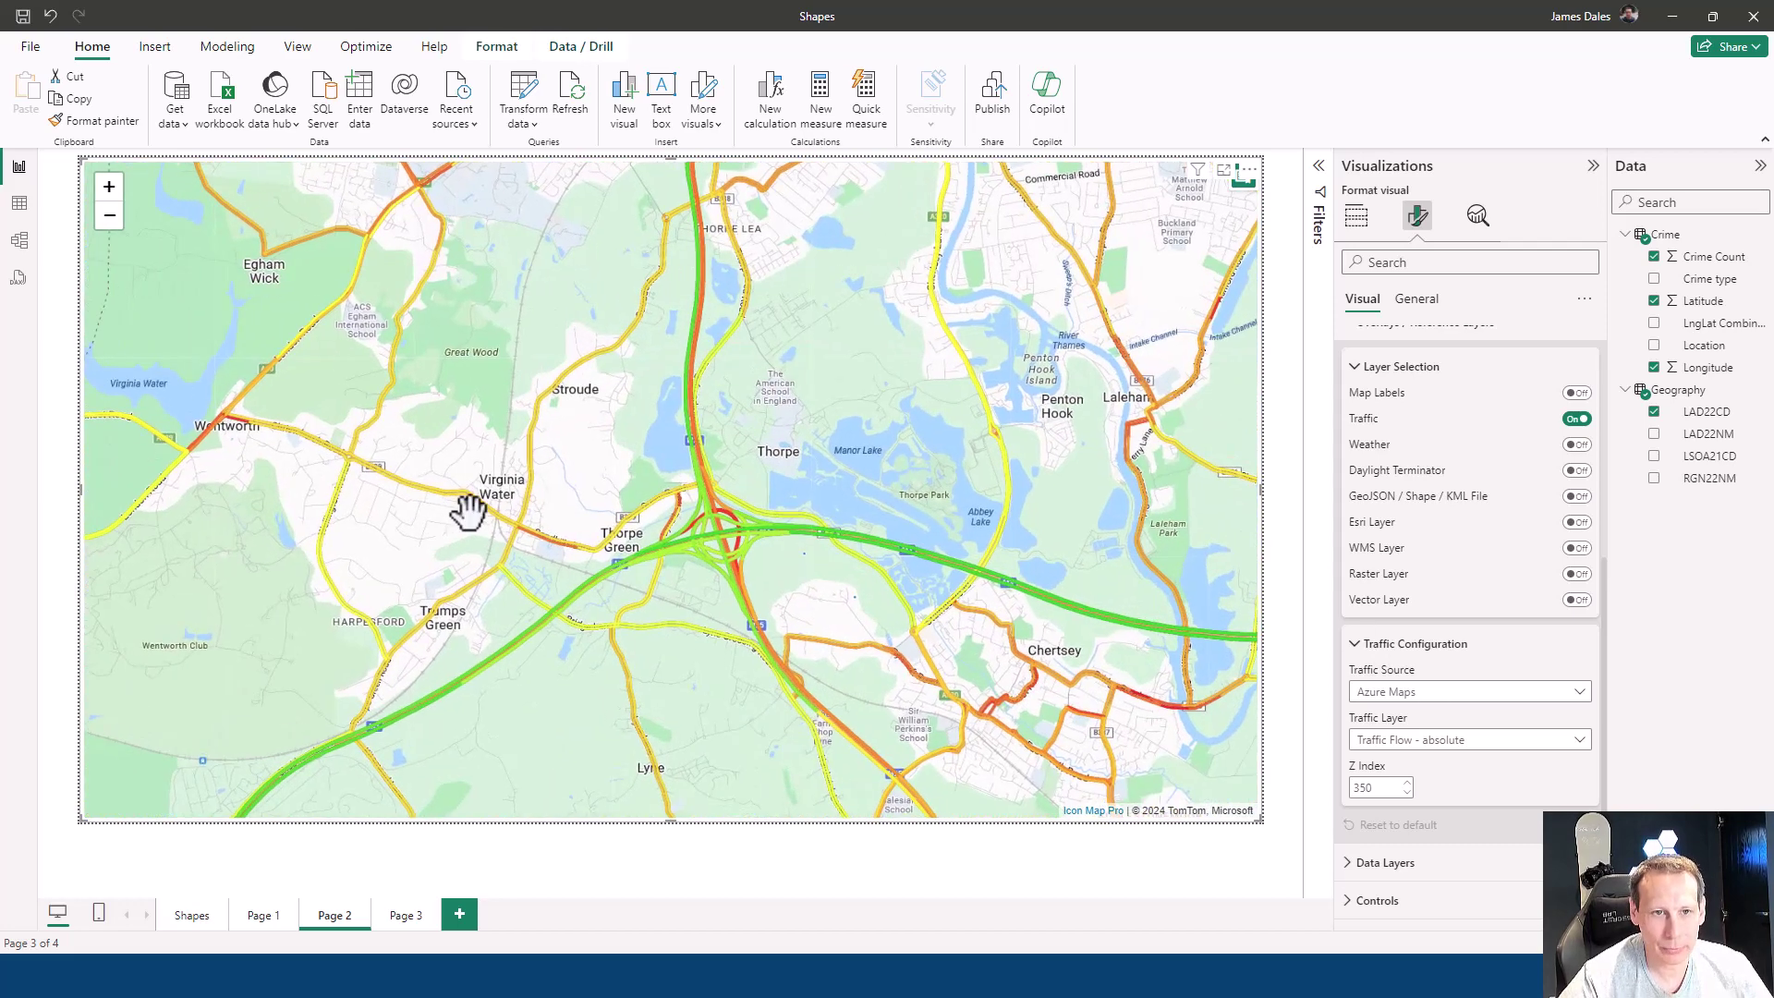
Try the reduced-sensitivity, relative flow and Incident - Night traffic layers
click(1449, 755)
click(1515, 784)
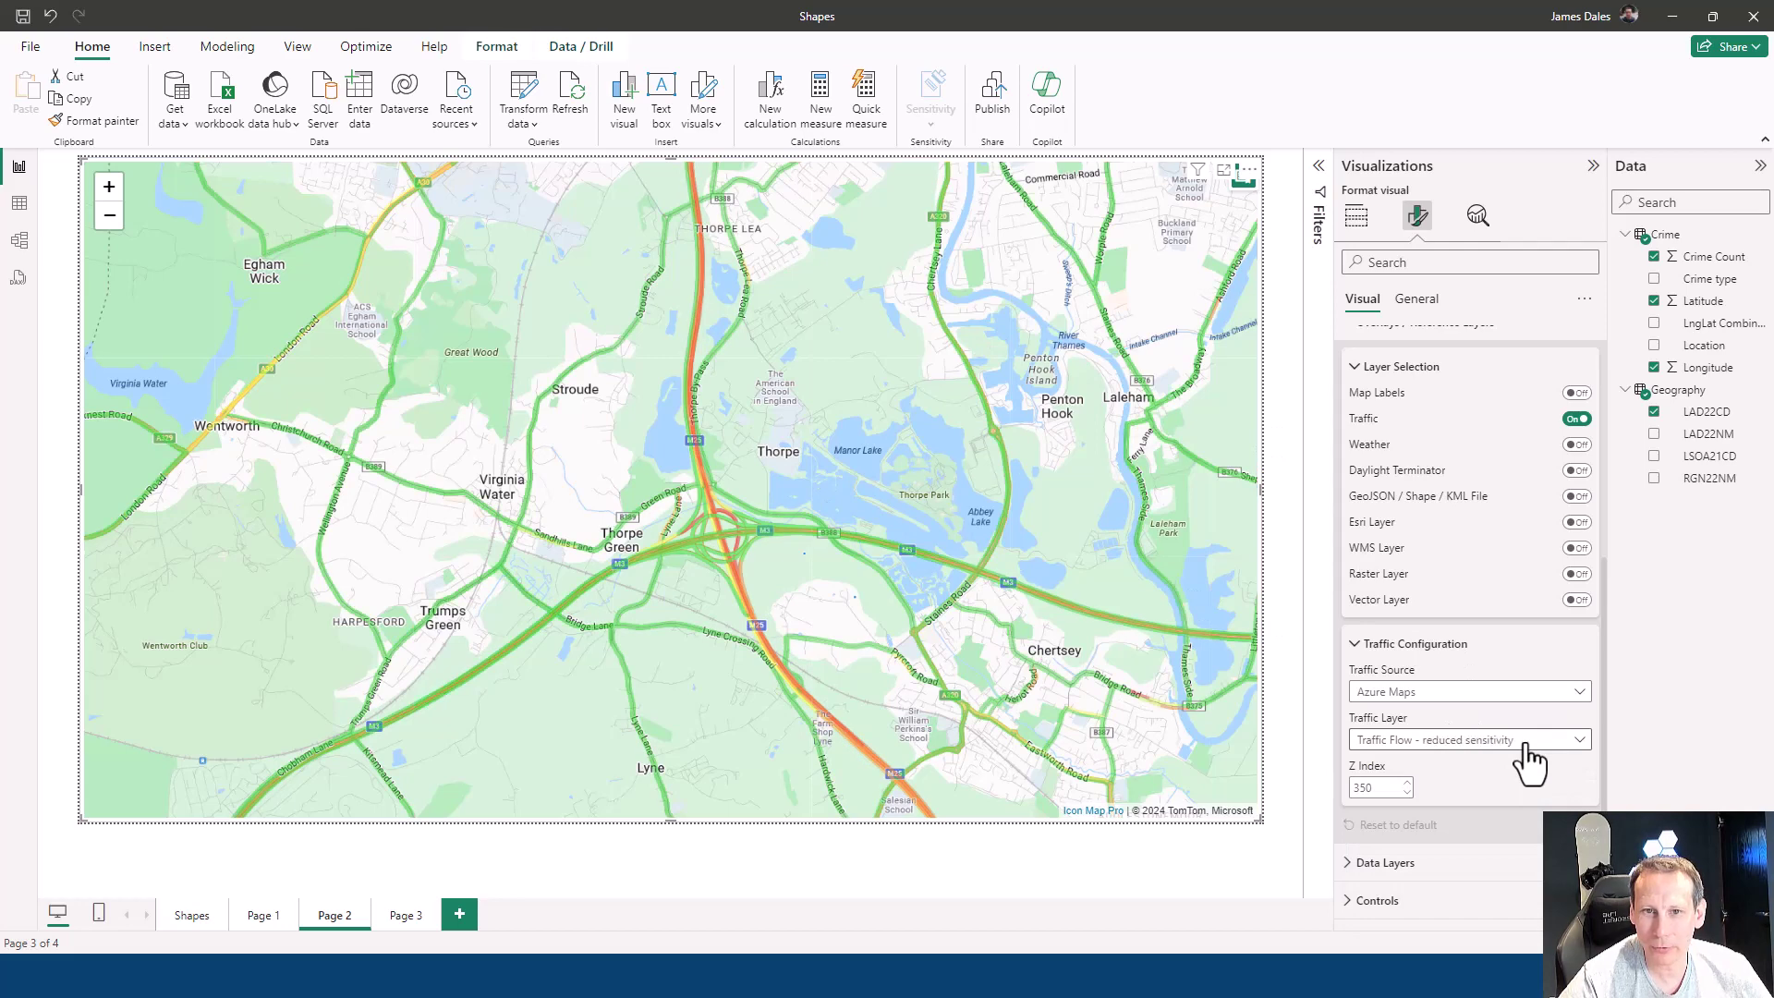
click(1526, 744)
click(1529, 806)
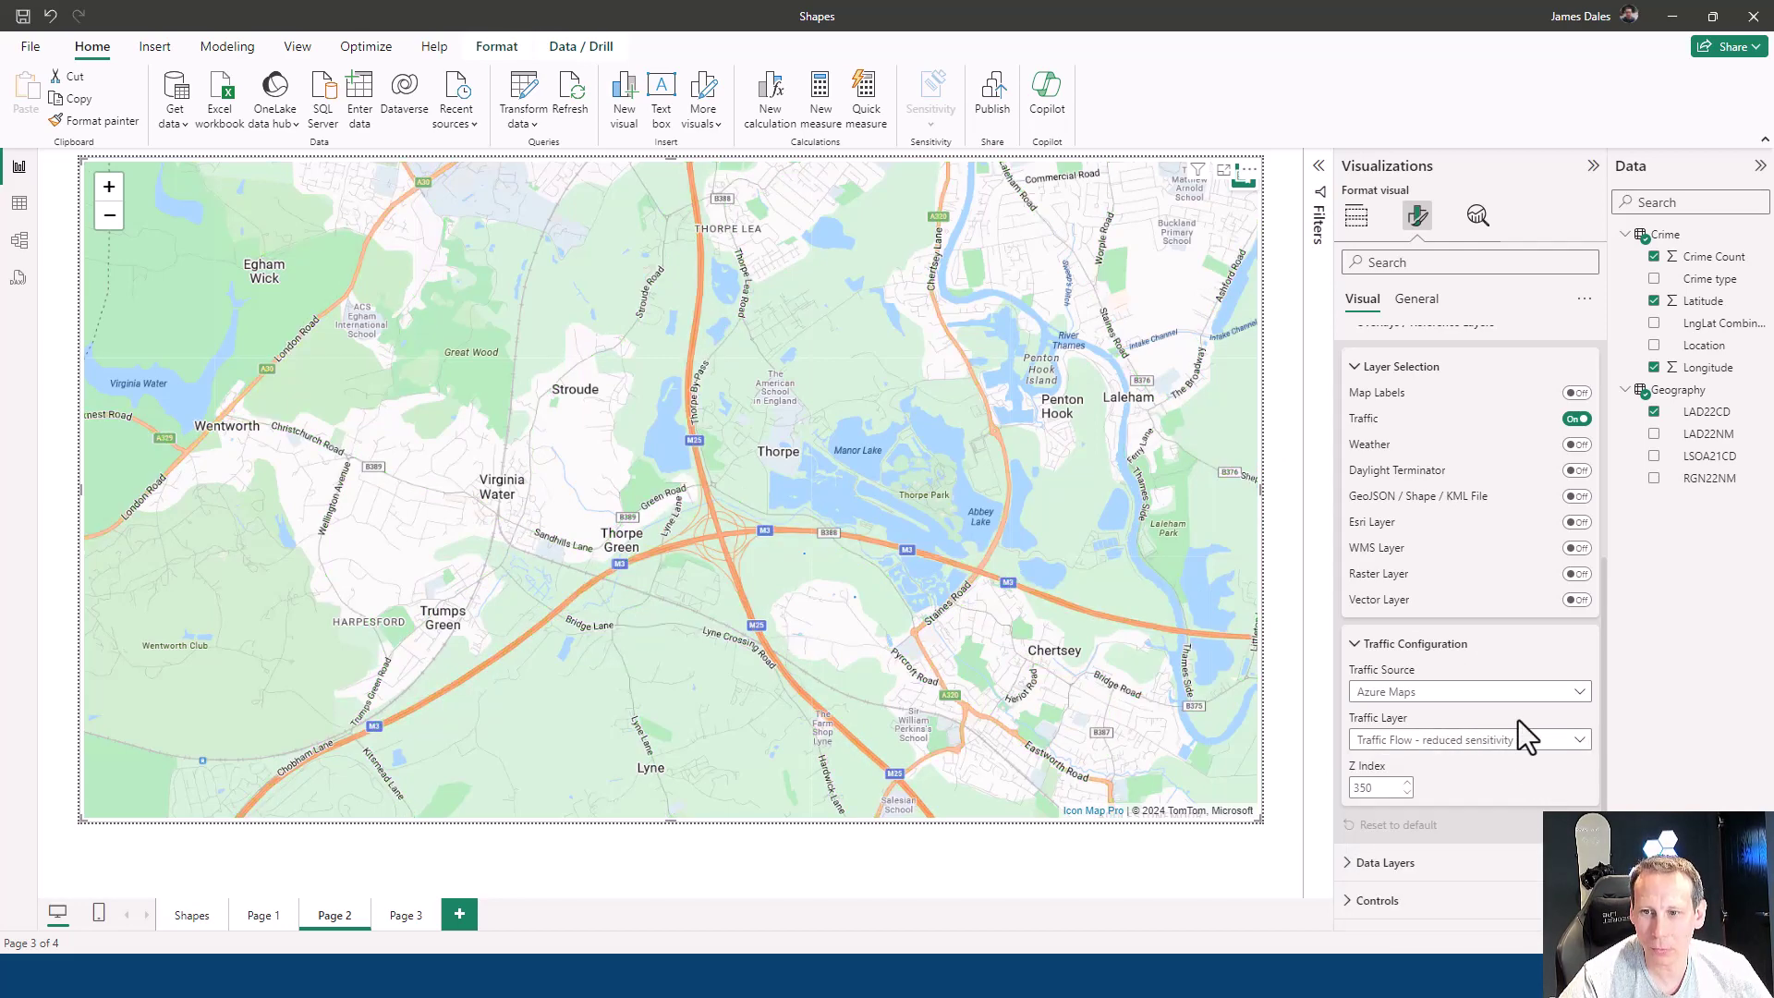
click(1525, 743)
click(1522, 851)
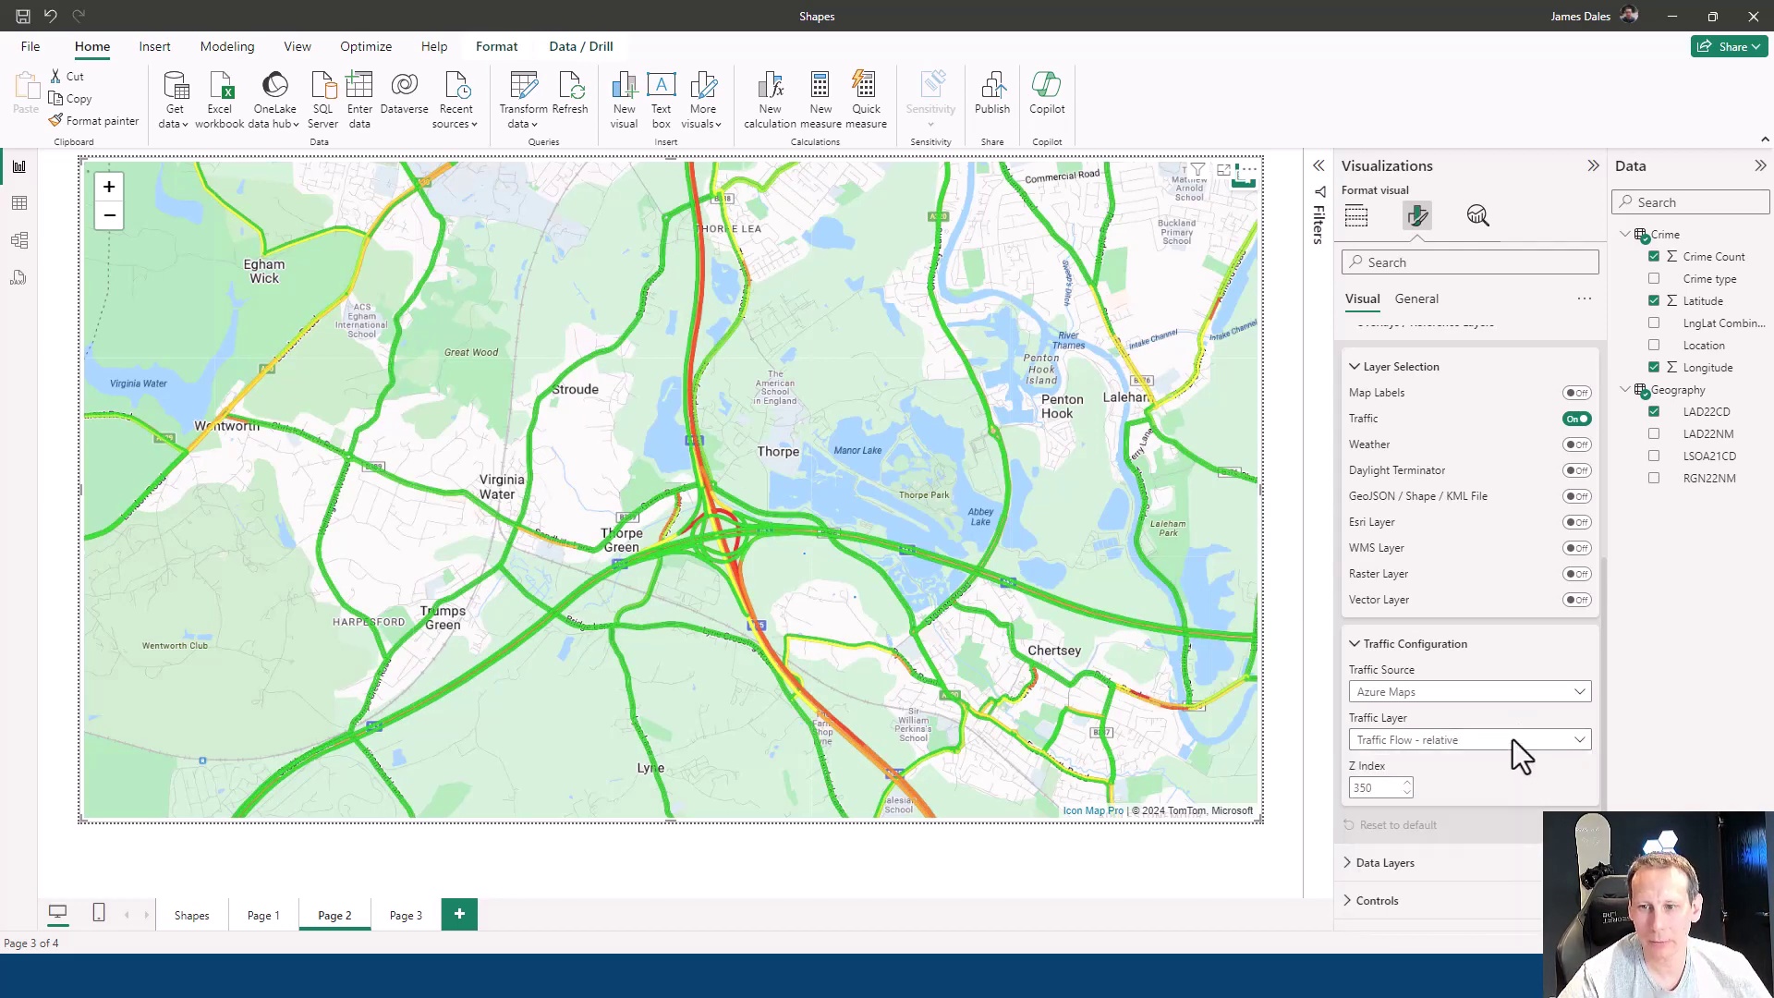
Switch the traffic layer to Incident - S2, then to Incident - S1
click(1515, 741)
click(1530, 896)
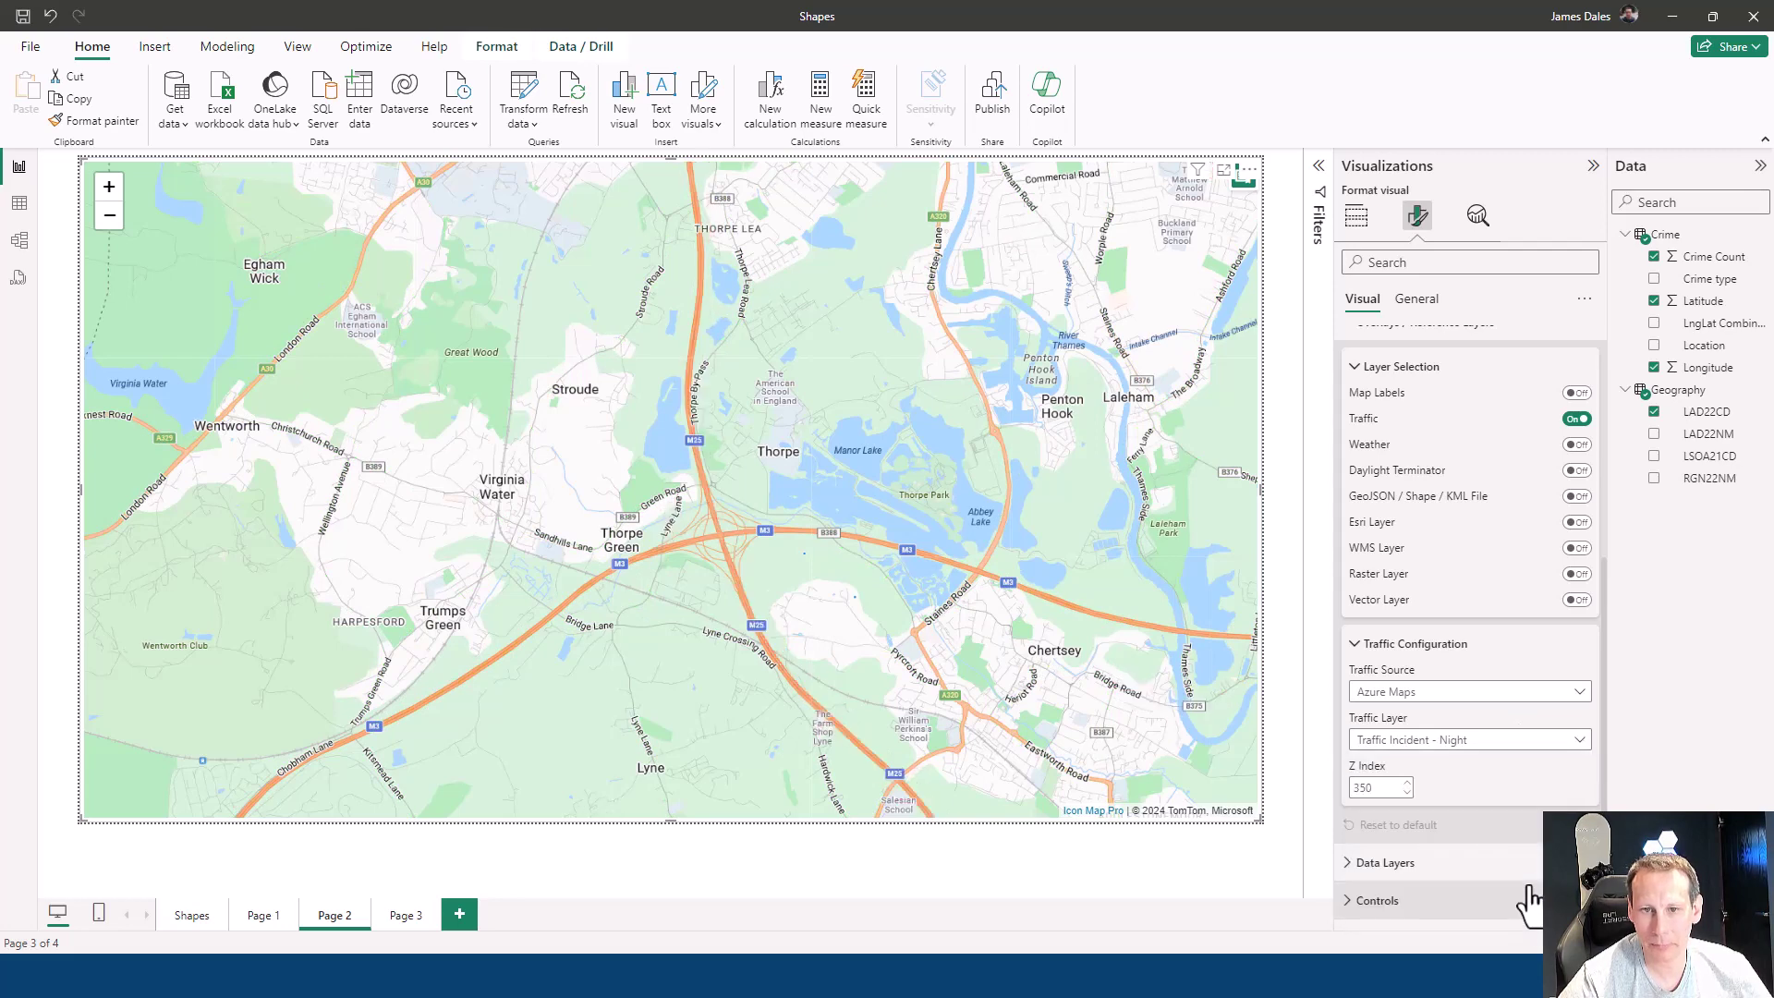
click(1401, 750)
click(1747, 802)
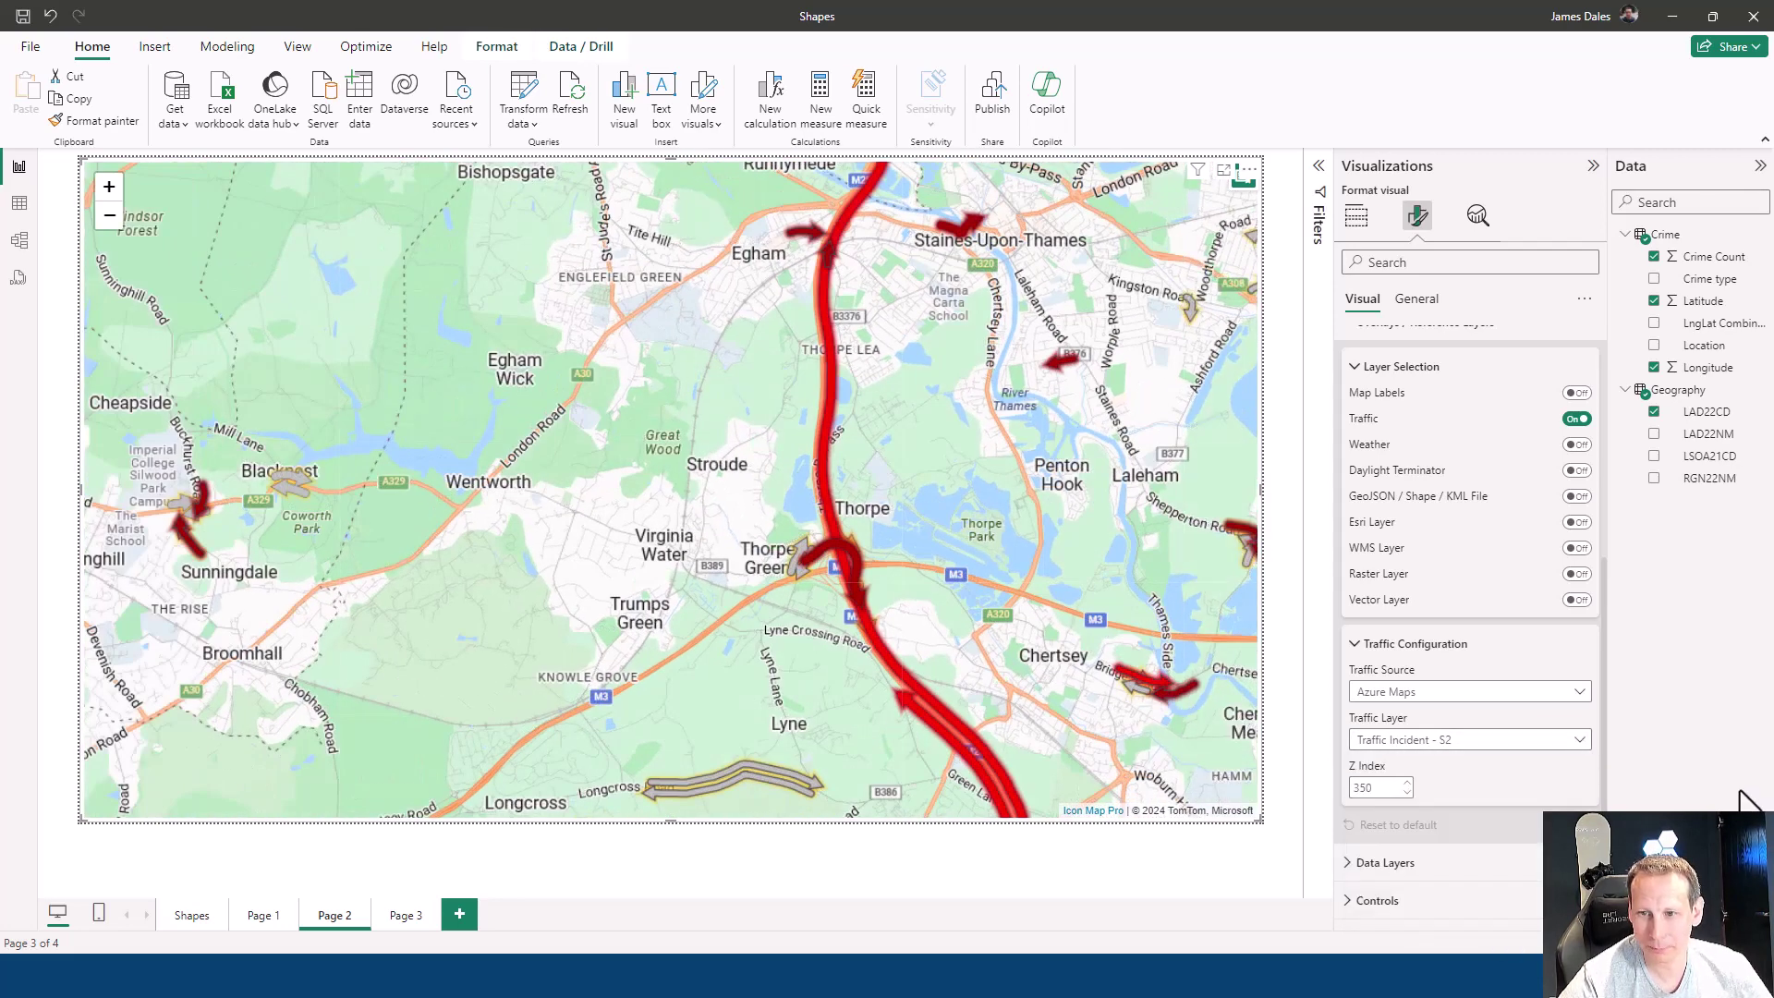
click(1497, 745)
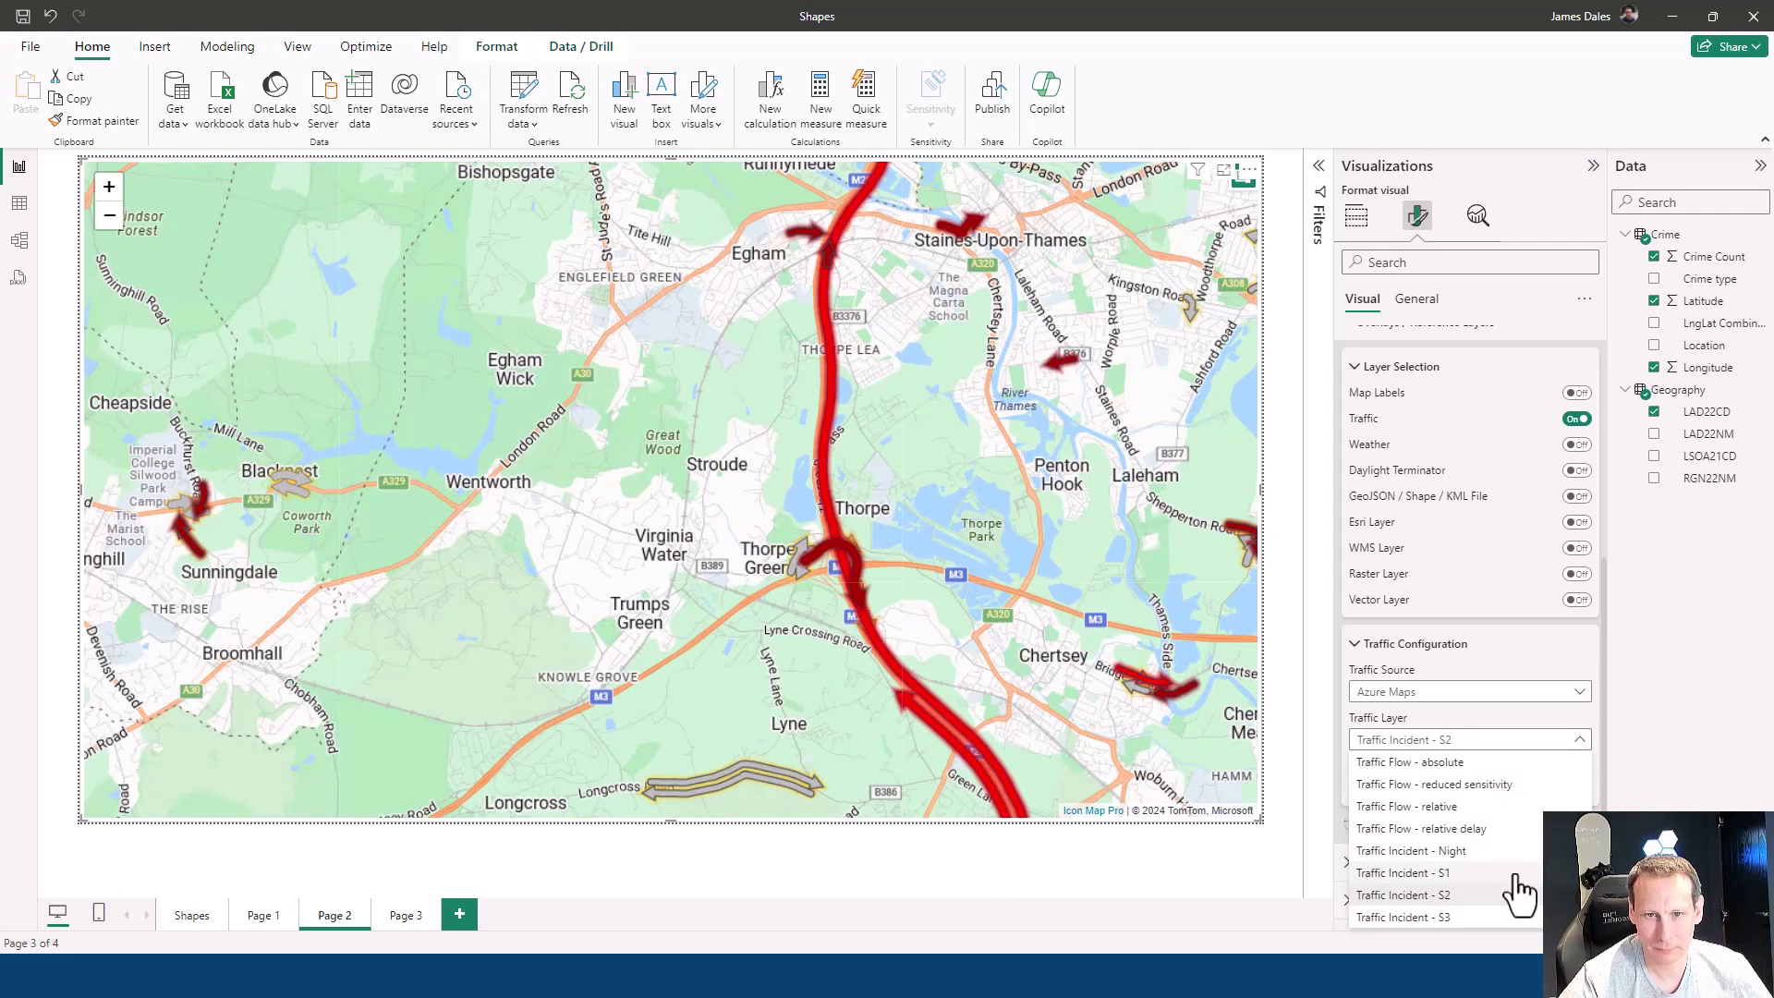
click(1514, 873)
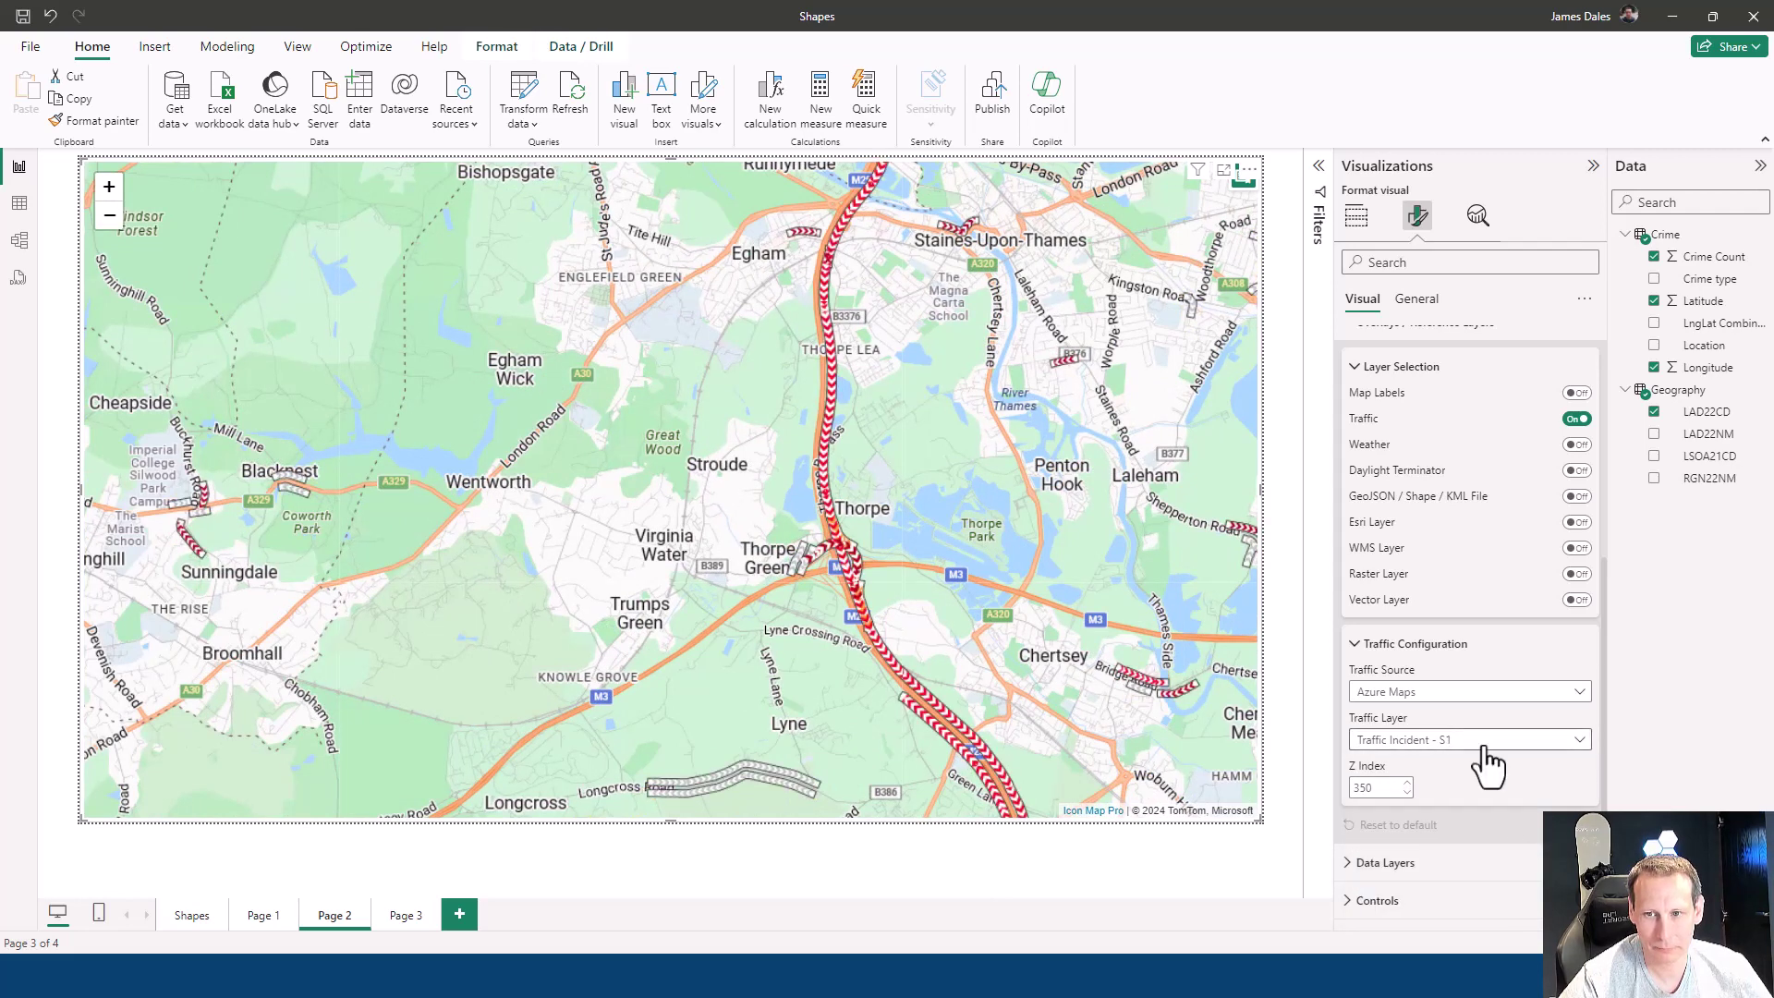
Keep Azure Maps as the traffic source and switch traffic back to absolute flow
click(1479, 693)
click(1473, 714)
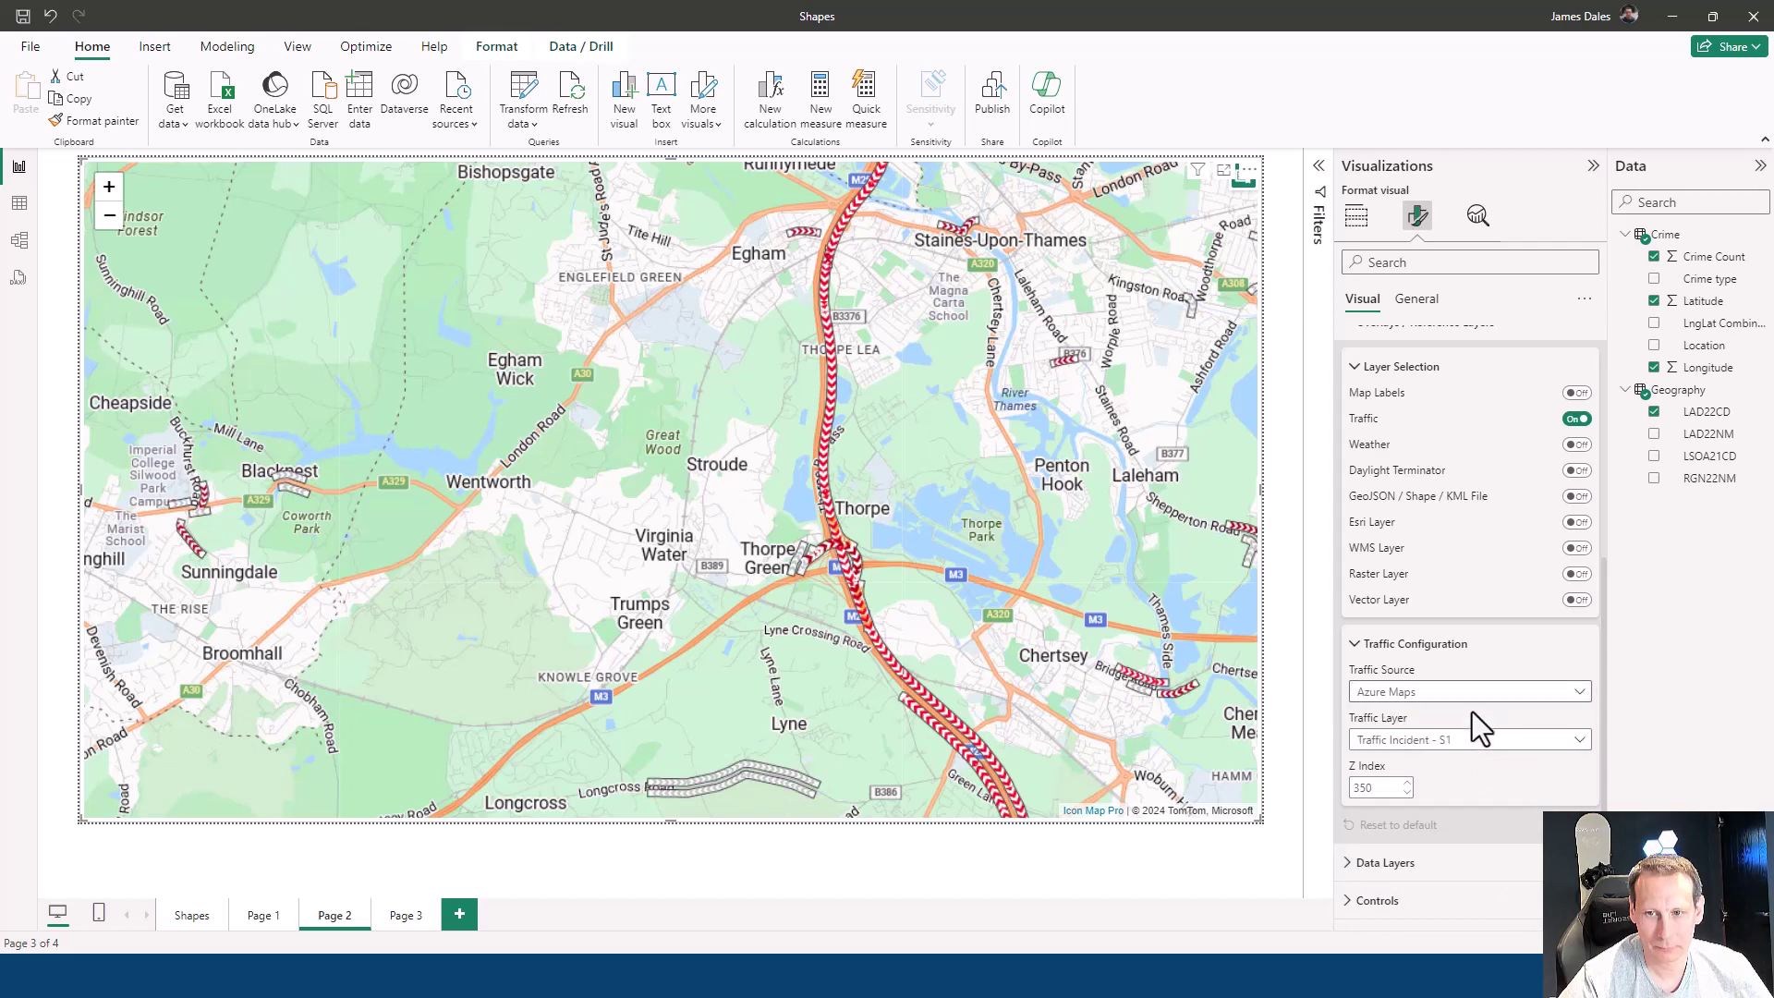
click(1533, 766)
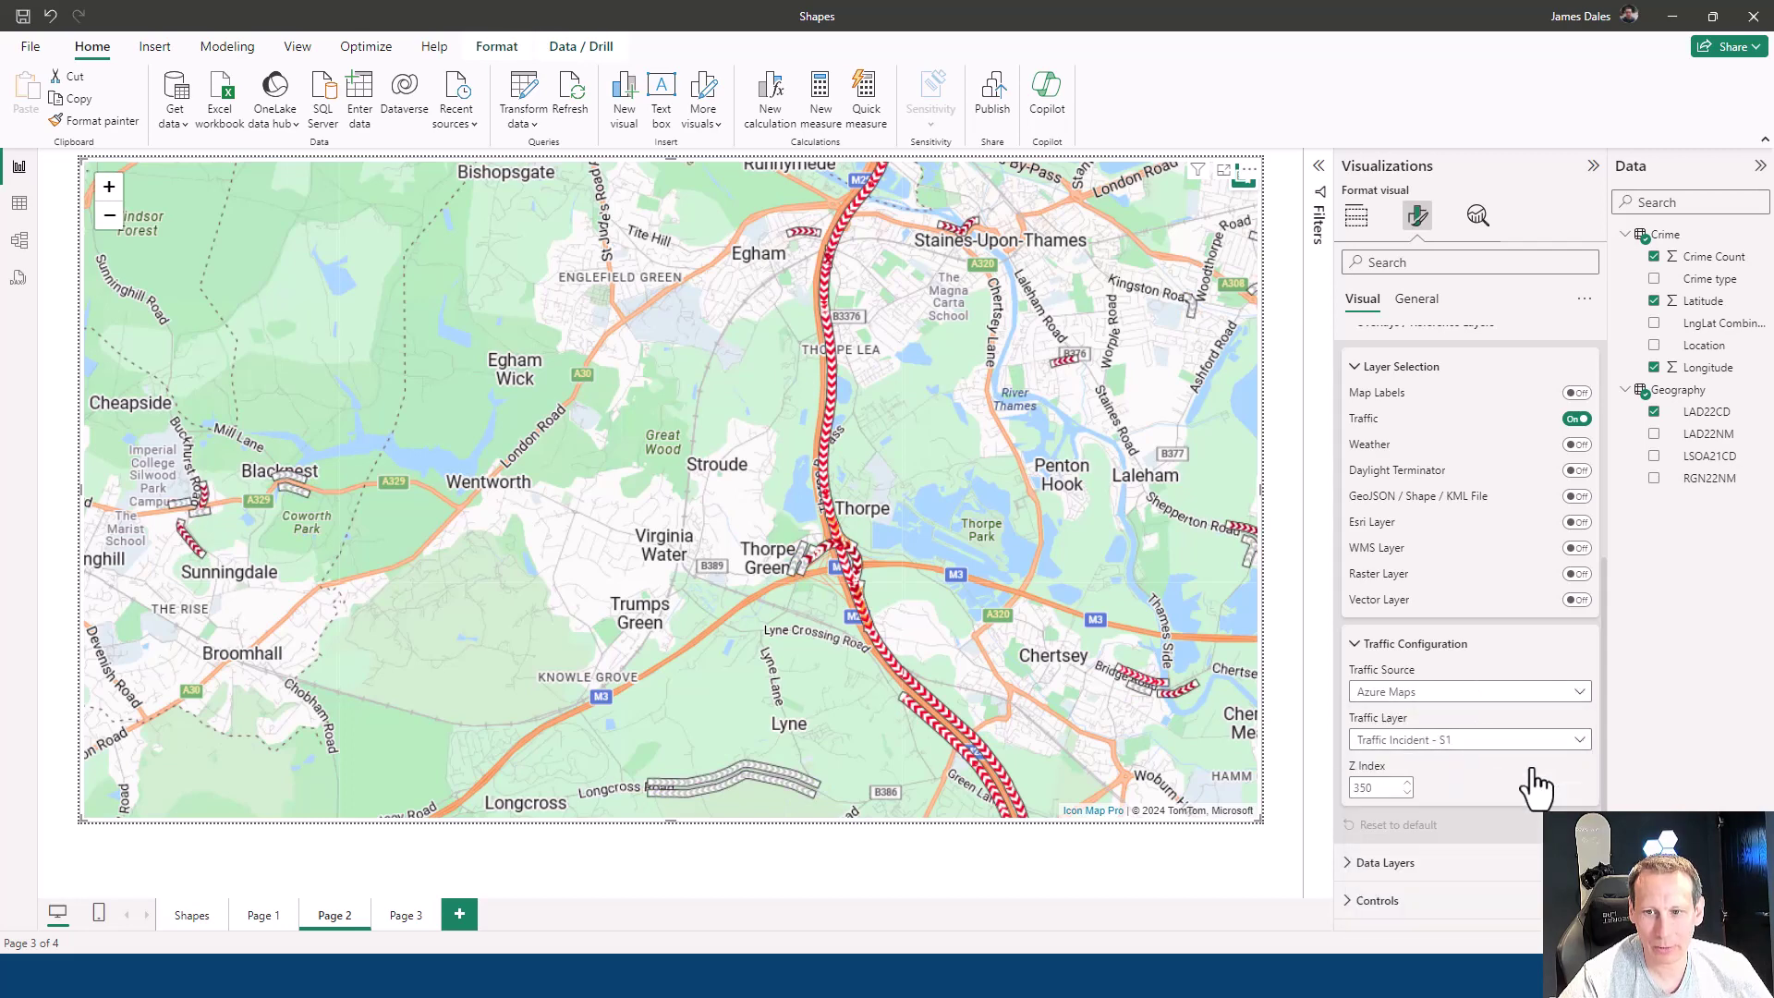
Turn Traffic off, turn Weather on, and set the weather layer to Radar
click(1578, 421)
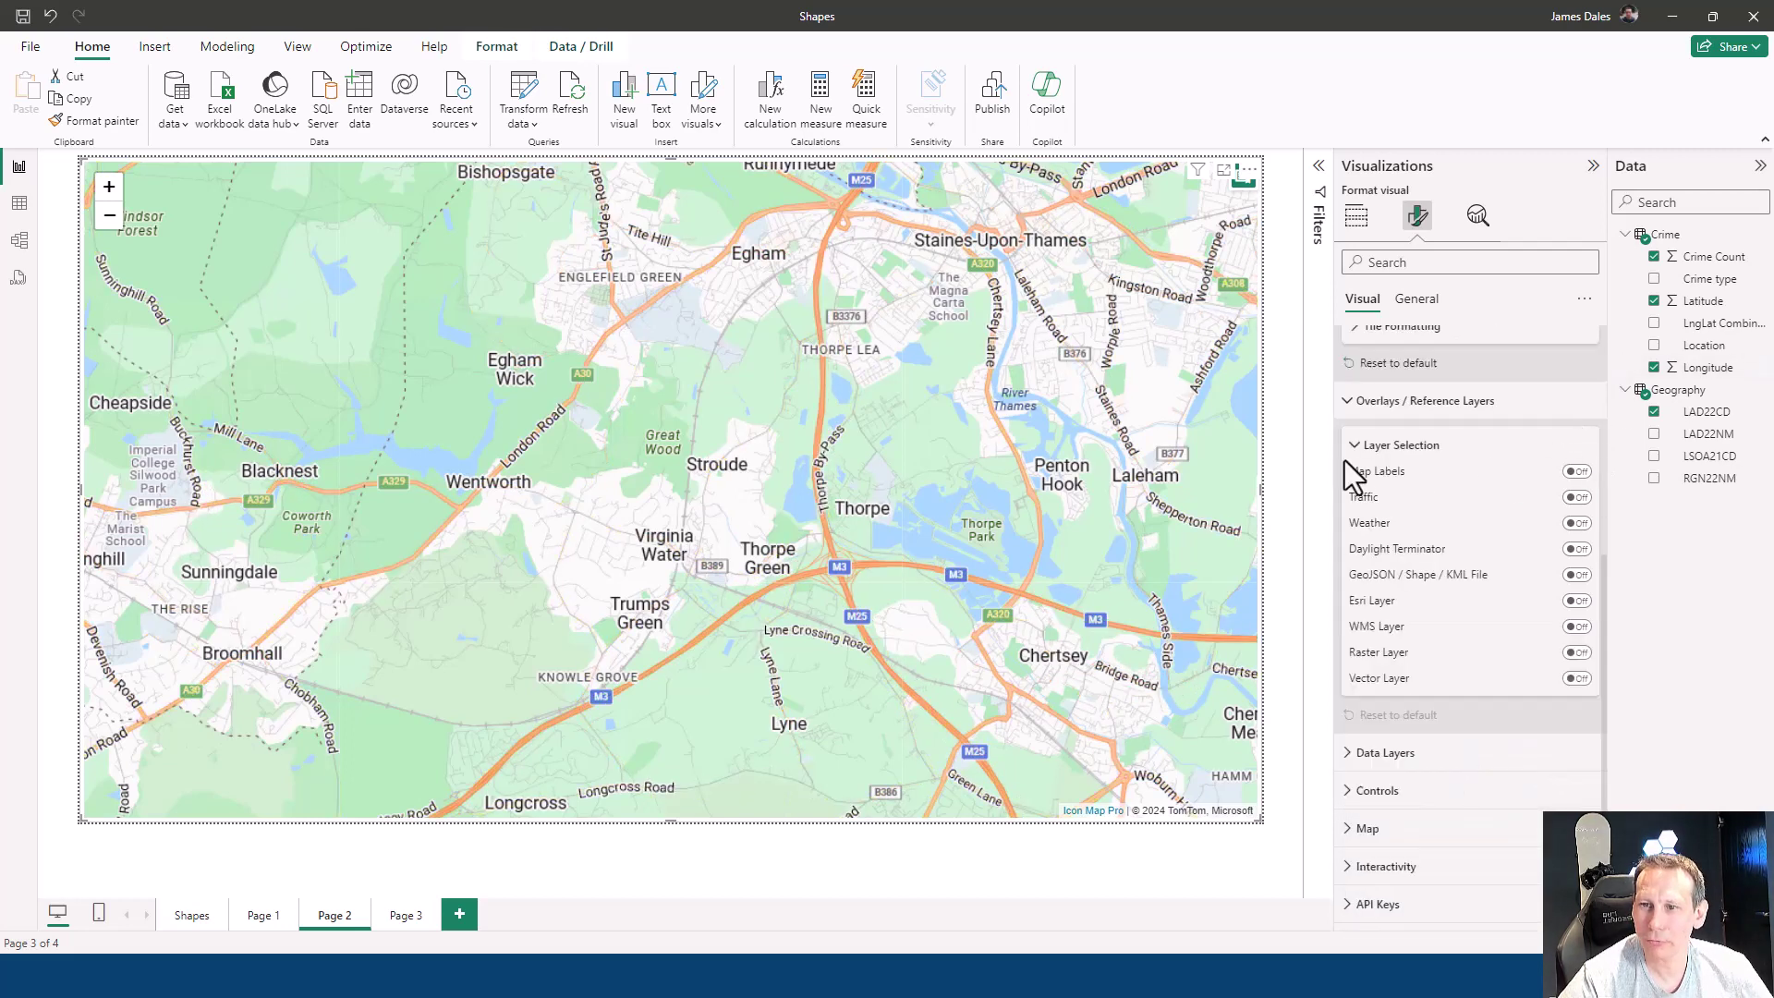
scroll(851, 416, down, 3)
scroll(970, 384, down, 2)
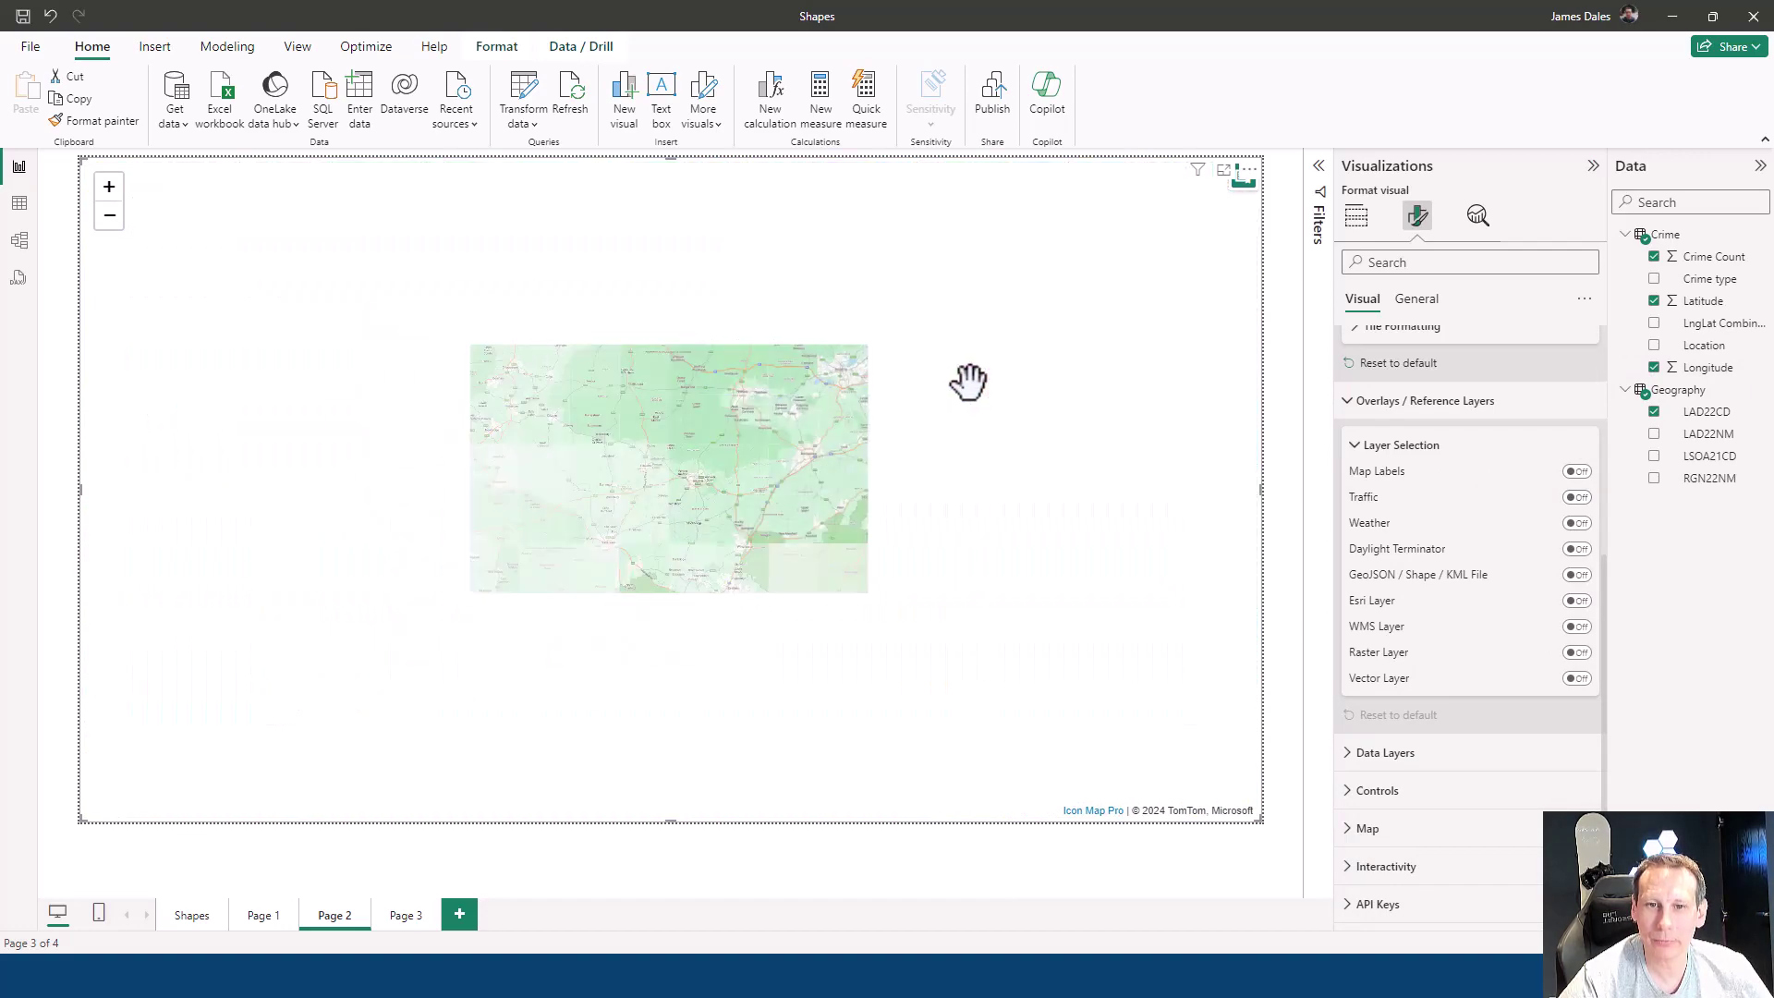
scroll(647, 567, down, 1)
scroll(792, 509, up, 1)
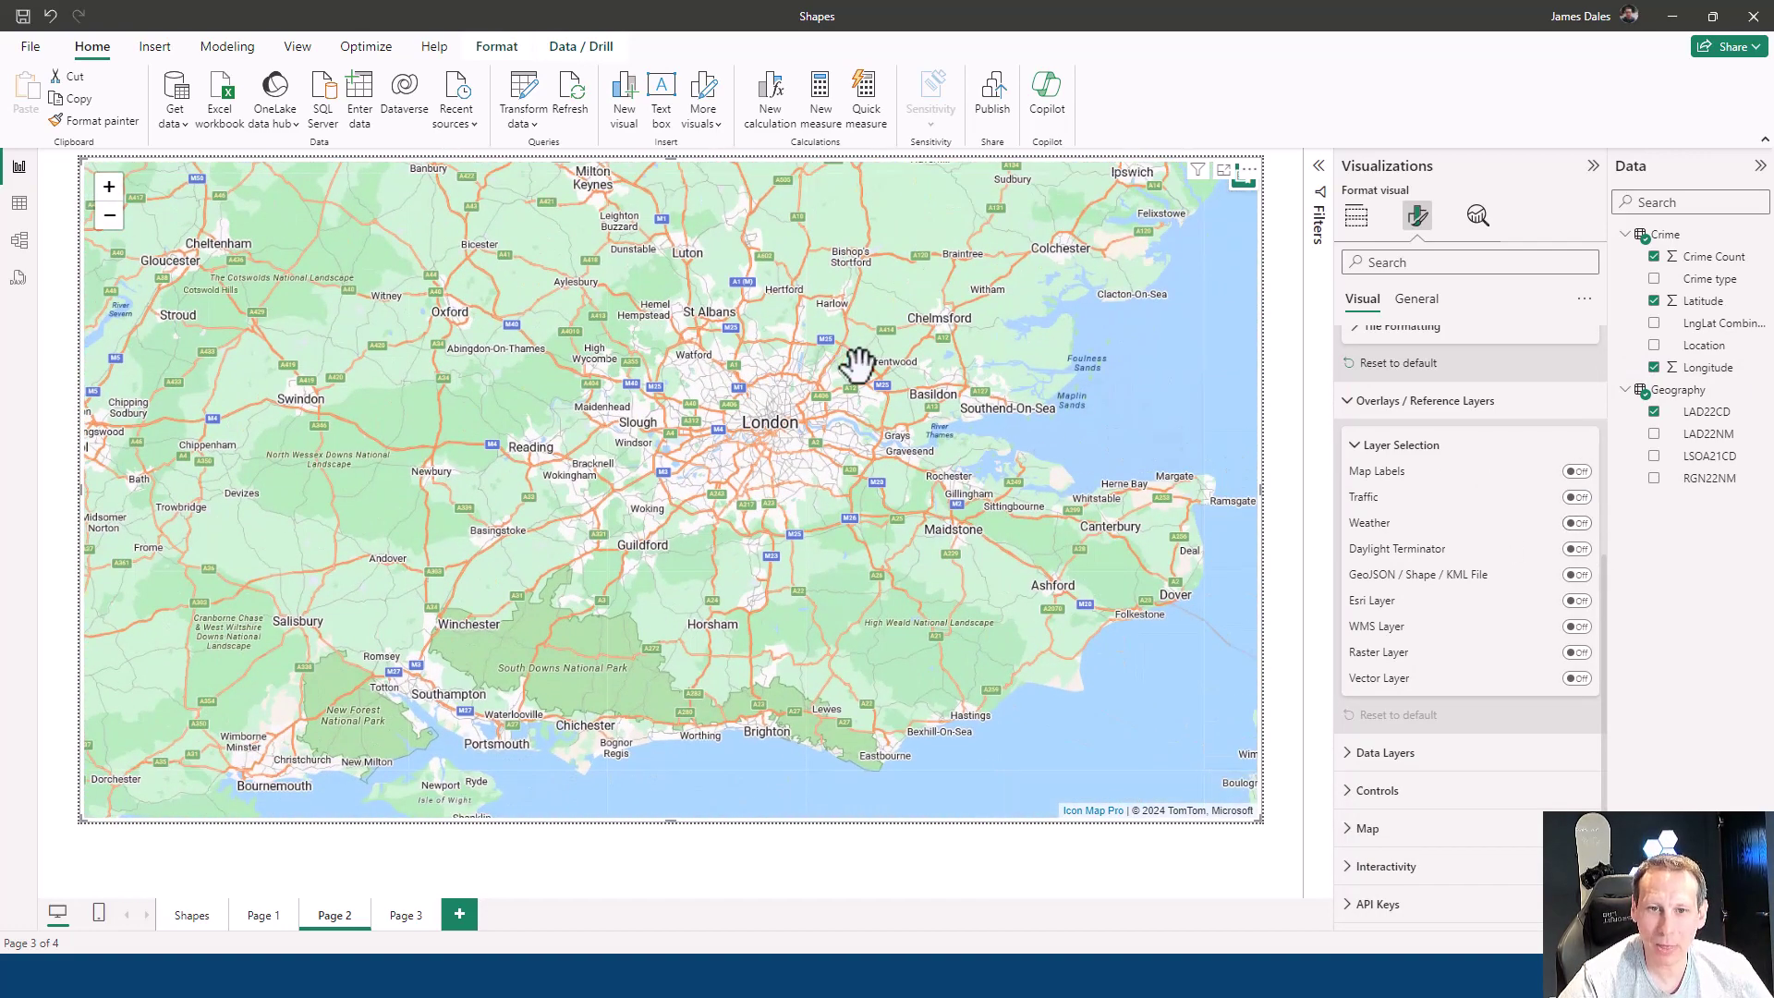
scroll(860, 363, down, 1)
click(1578, 523)
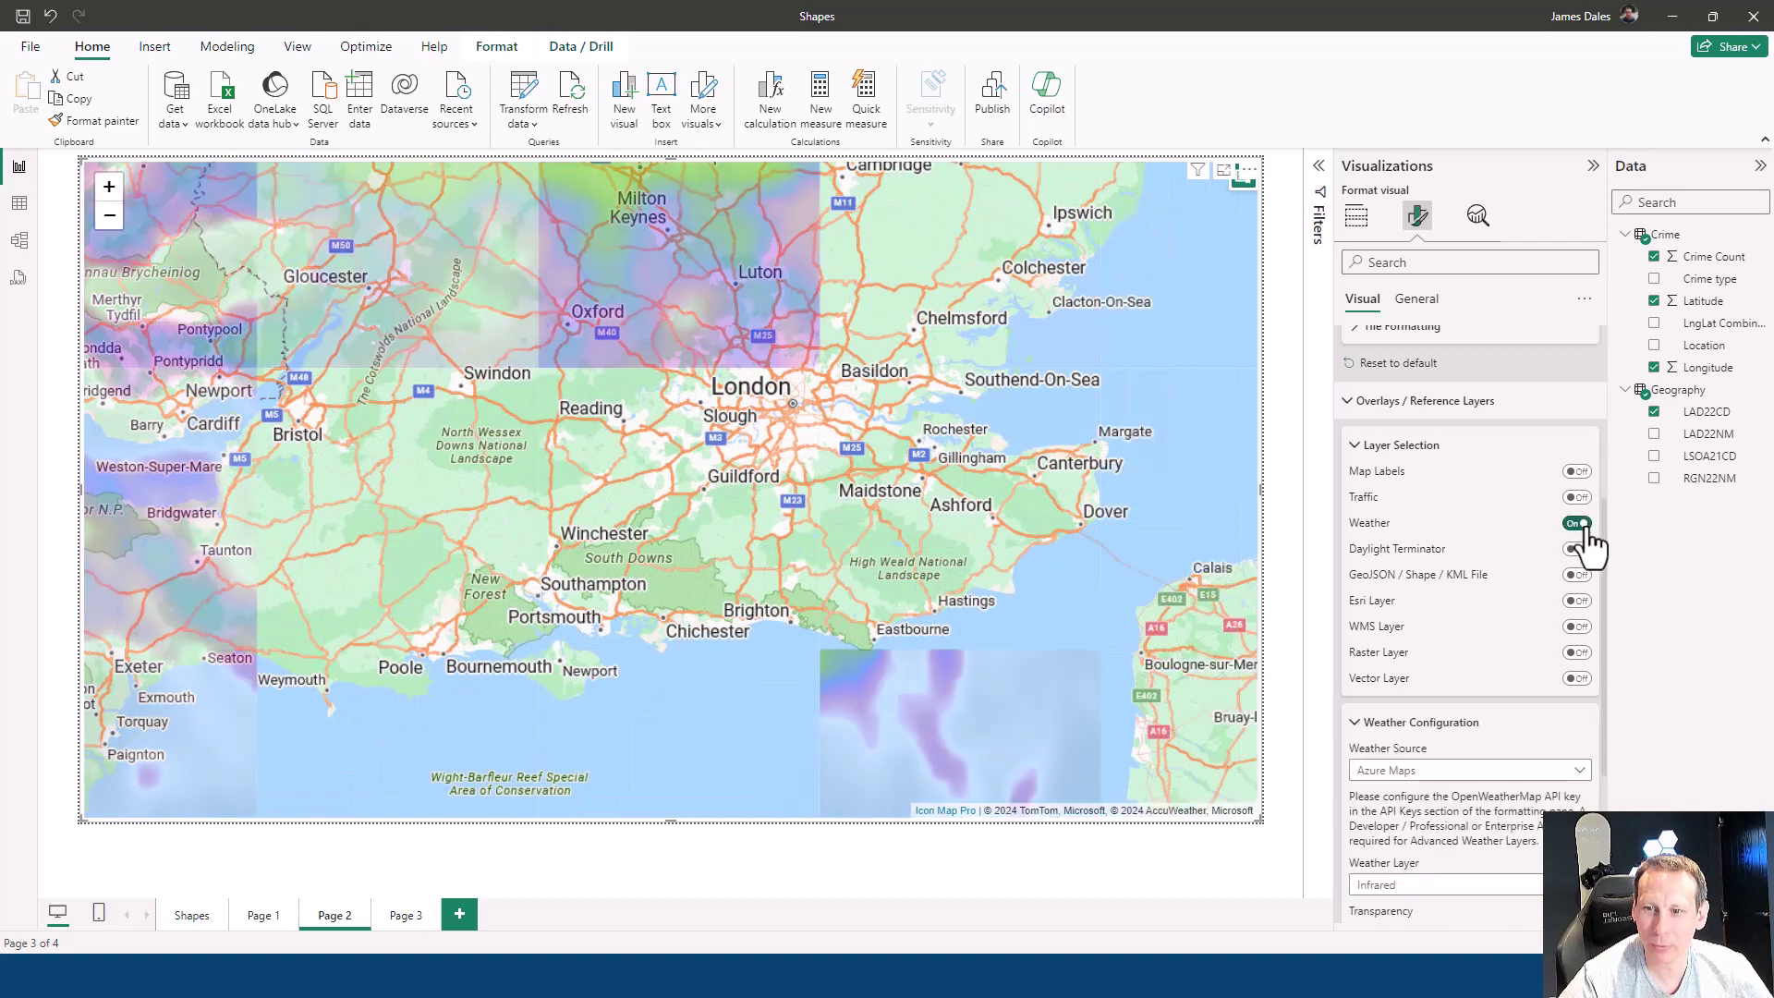
scroll(1110, 586, down, 2)
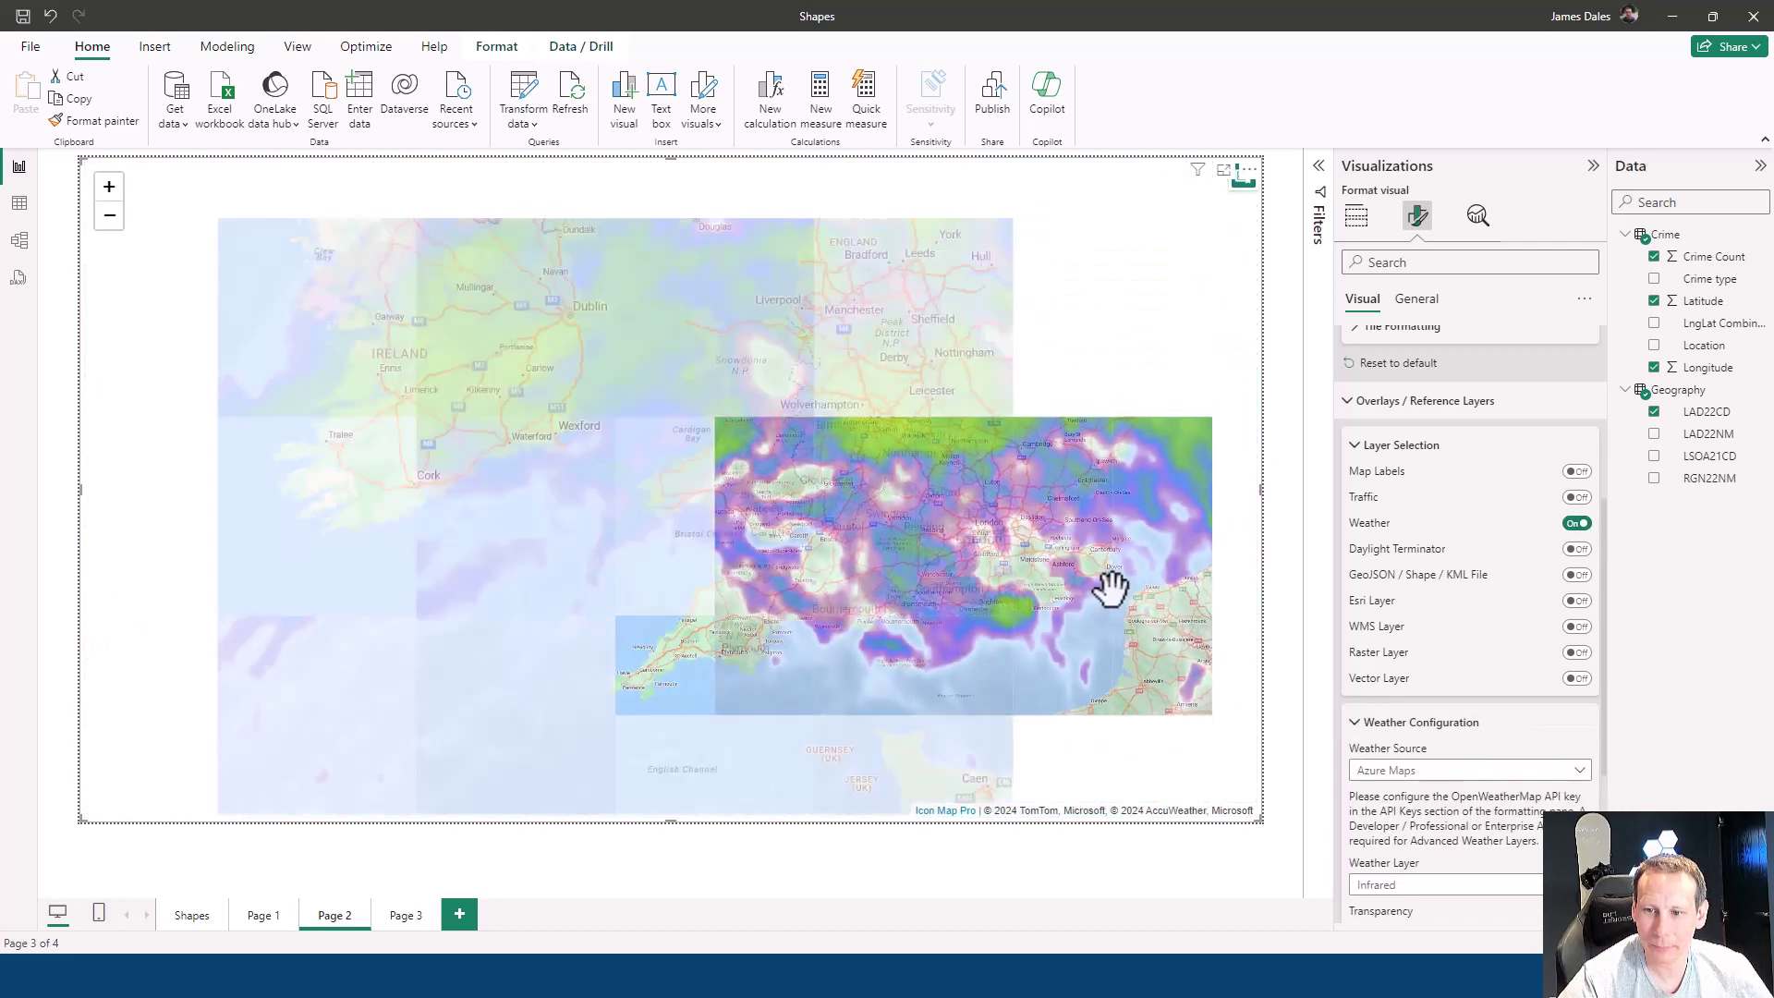
scroll(1463, 736, down, 1)
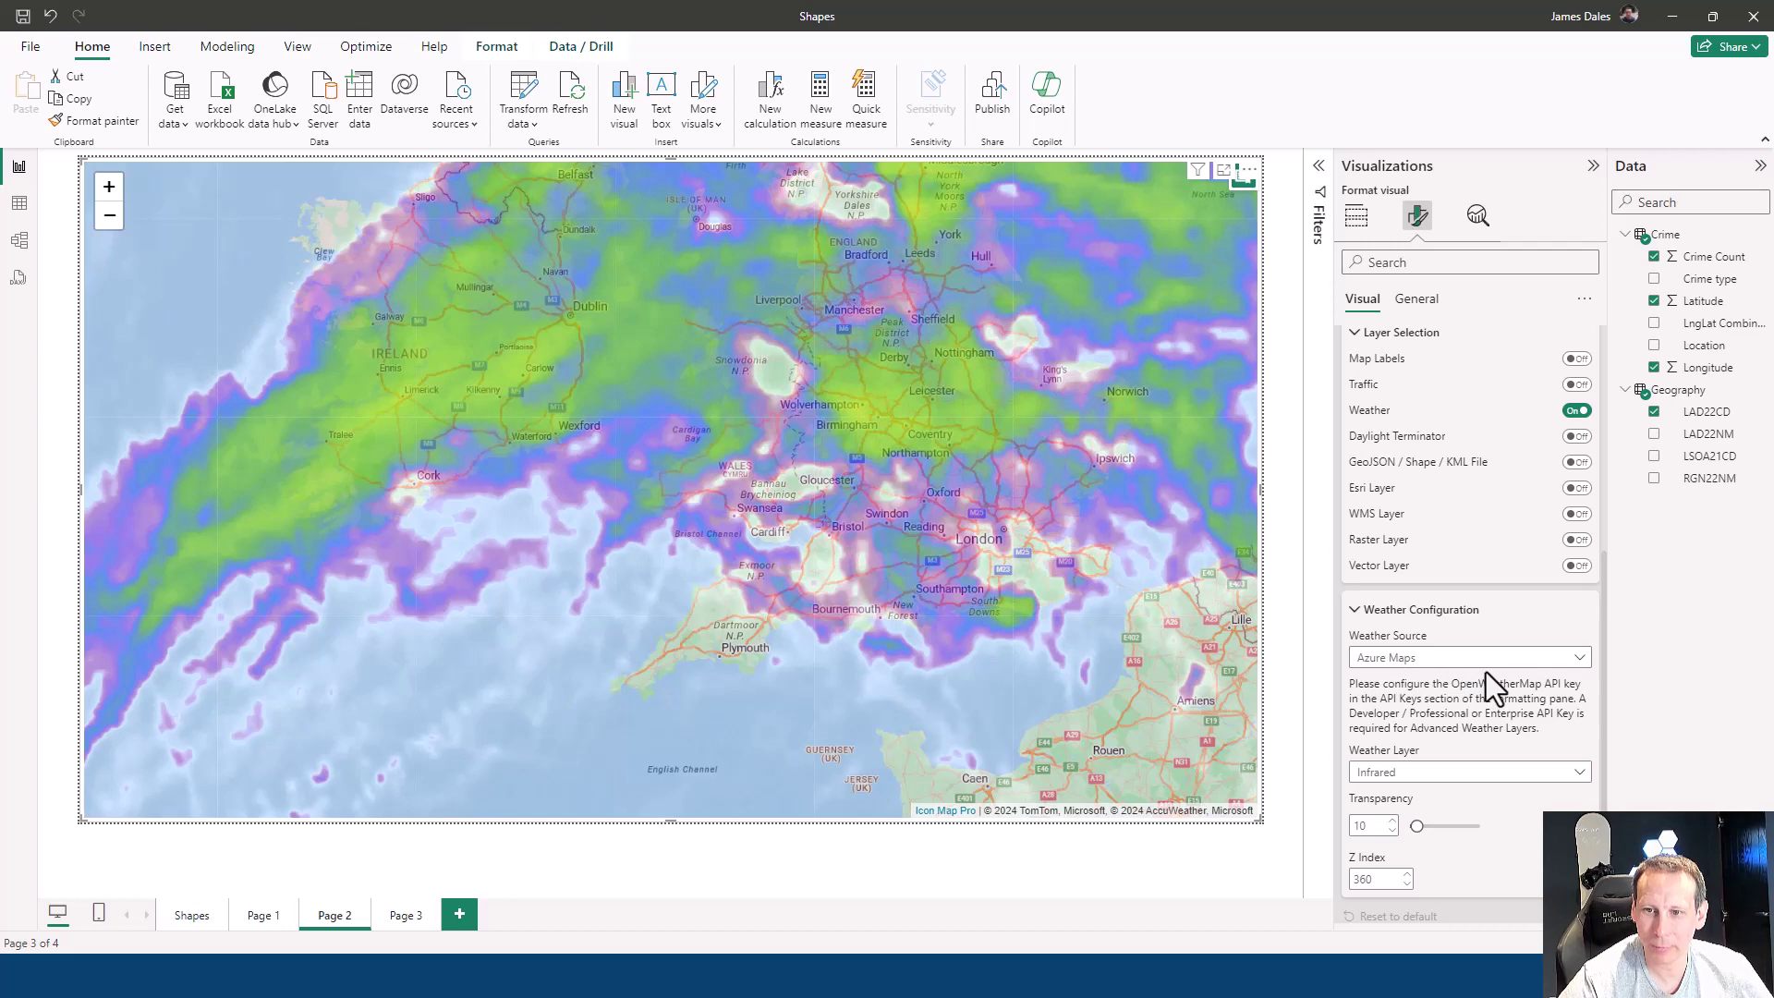
scroll(972, 445, down, 1)
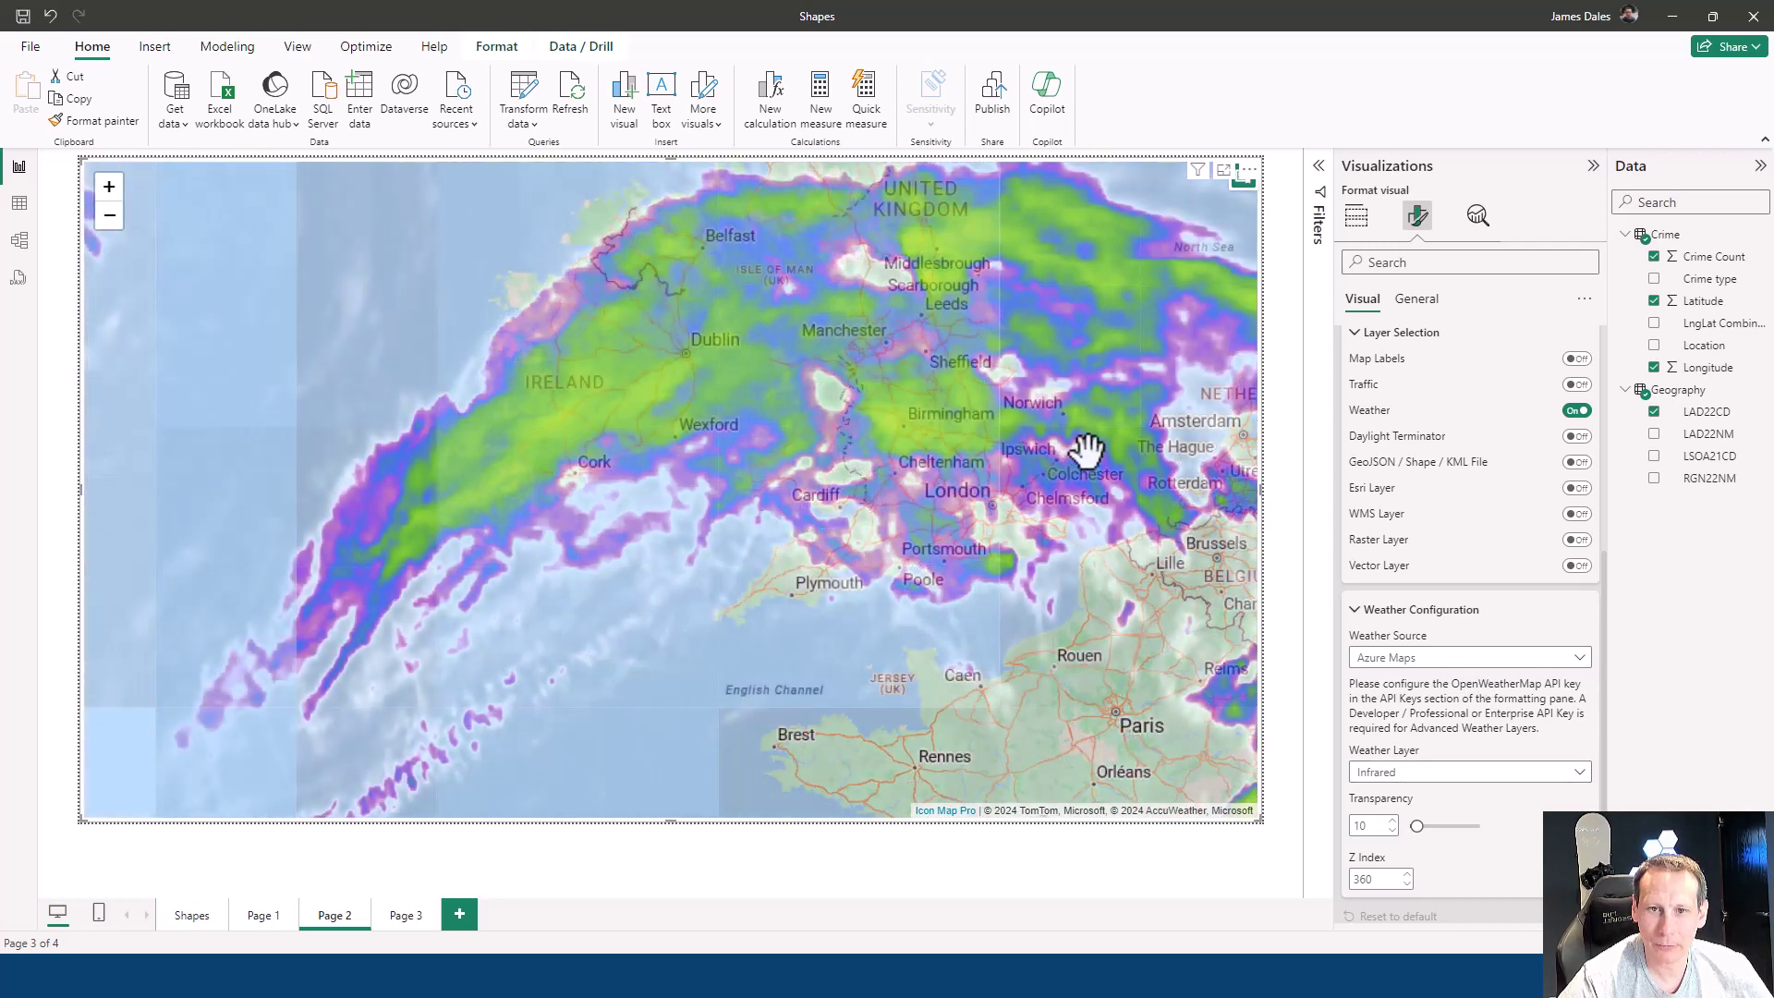
drag(1077, 445, 851, 468)
scroll(984, 478, down, 1)
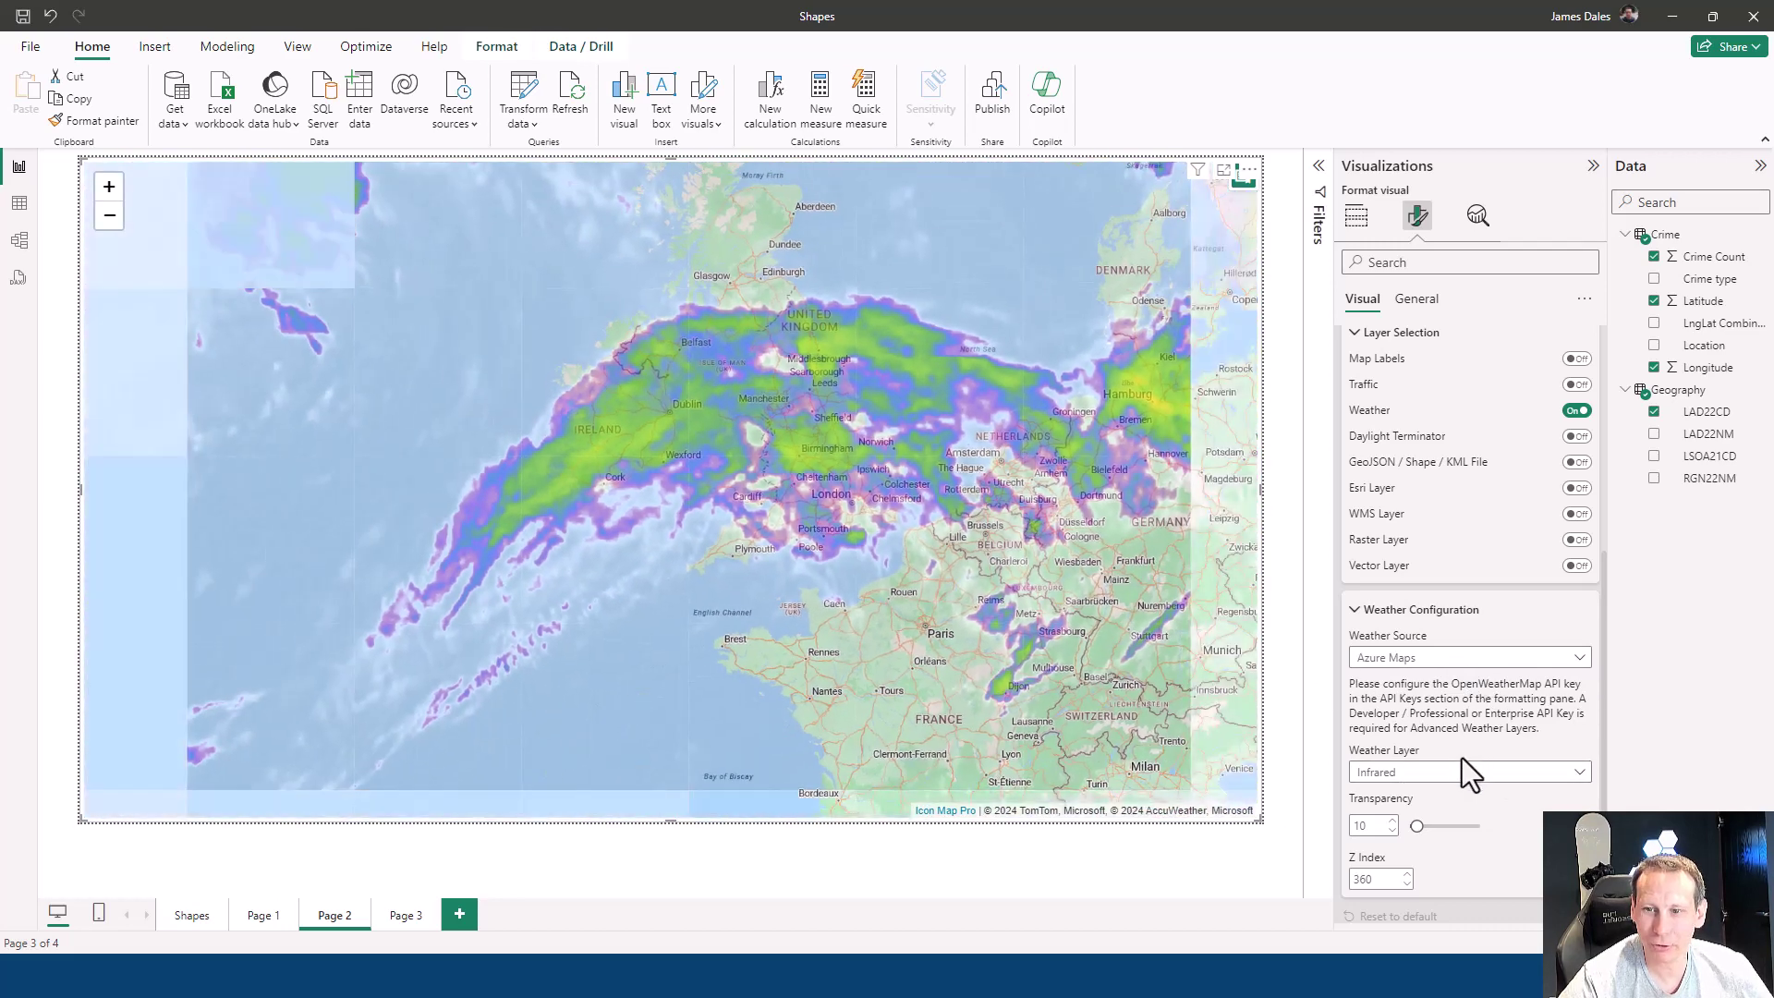
click(1460, 774)
click(1460, 800)
scroll(1091, 742, down, 1)
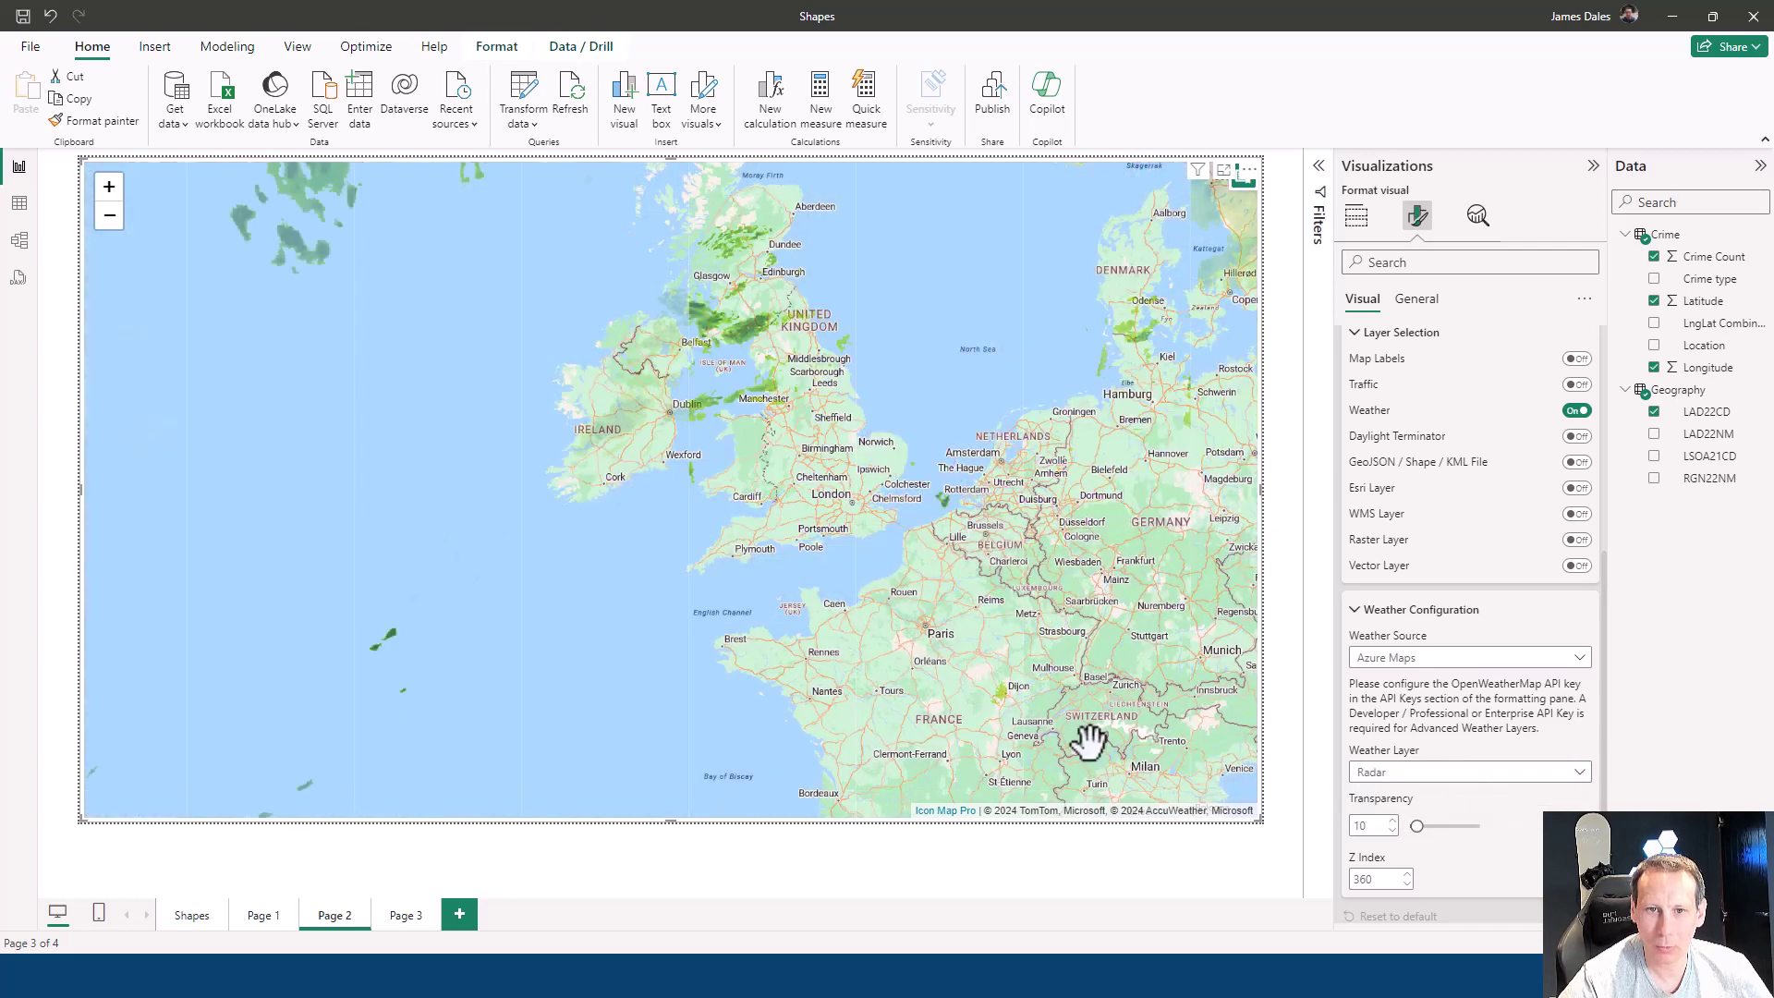